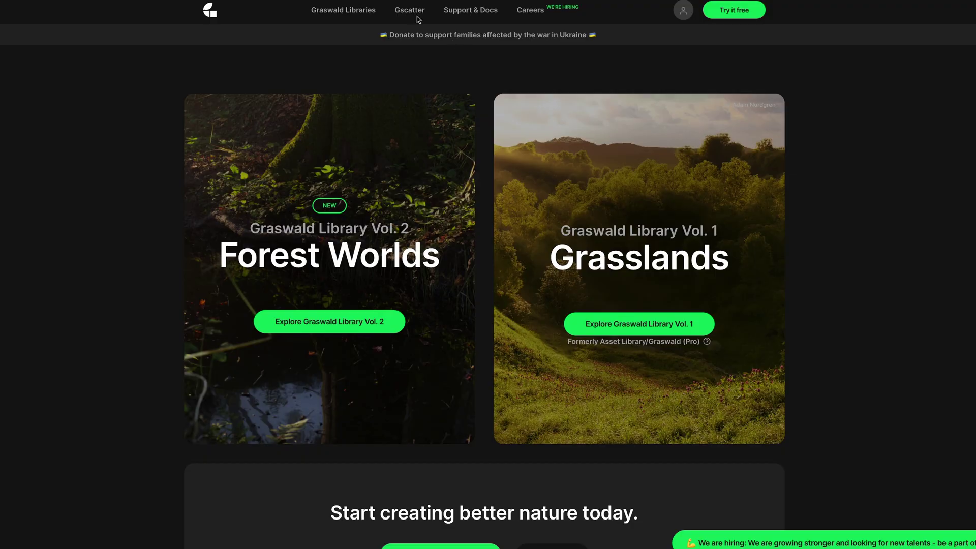
# Open the Gscatter page on the Graswald website, and check the installed version in Blender's About information
pyautogui.click(411, 11)
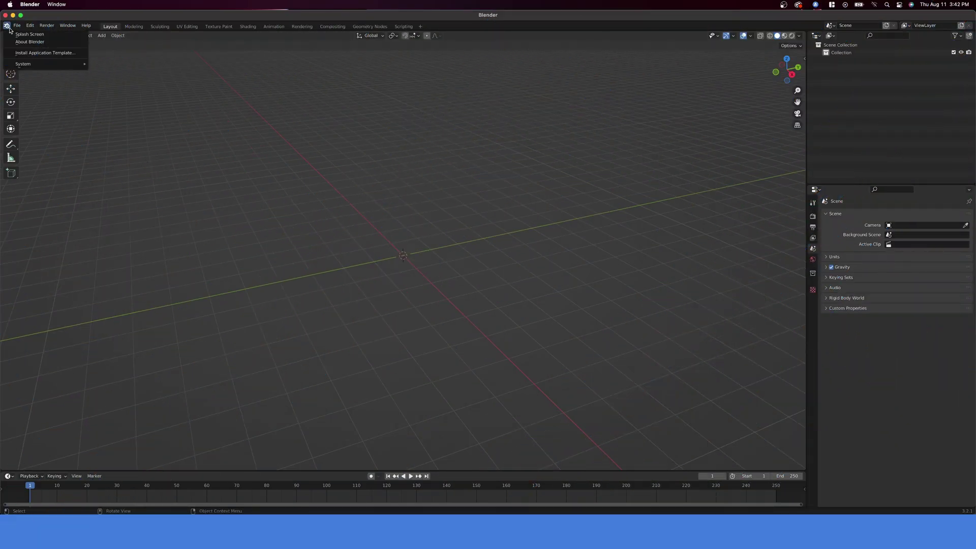
pyautogui.click(22, 43)
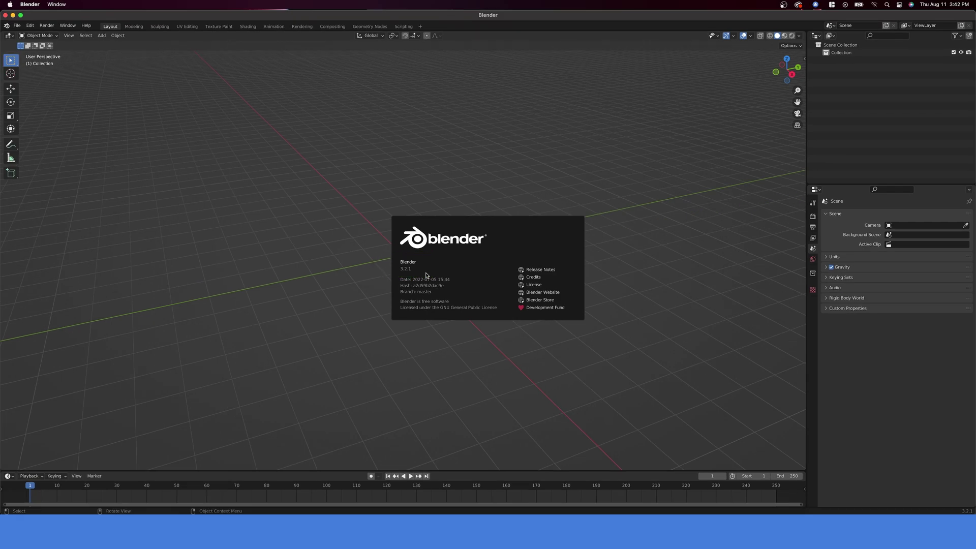
pyautogui.click(271, 228)
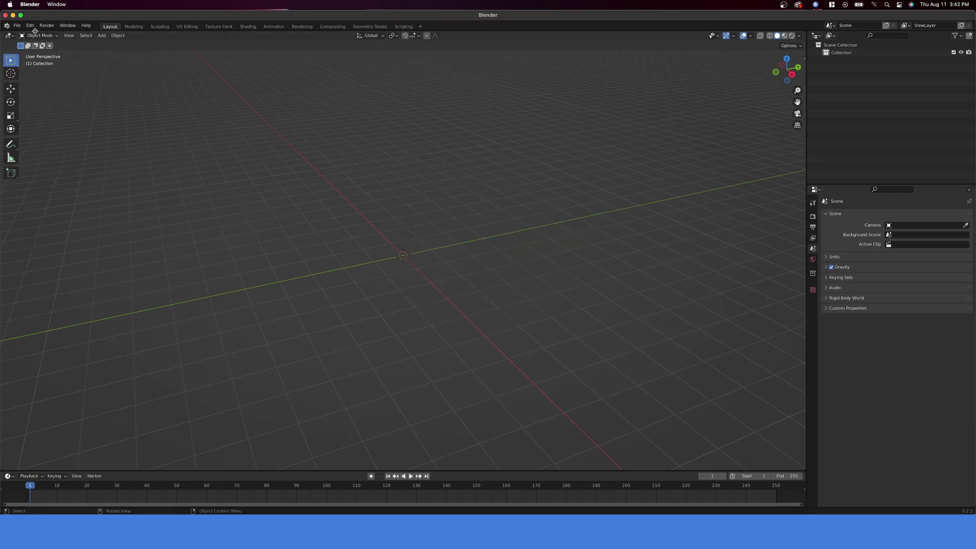
# Install the Gscatter-0.6.0.zip add-on from the Downloads folder through the Blender preferences
pyautogui.click(31, 26)
pyautogui.click(57, 135)
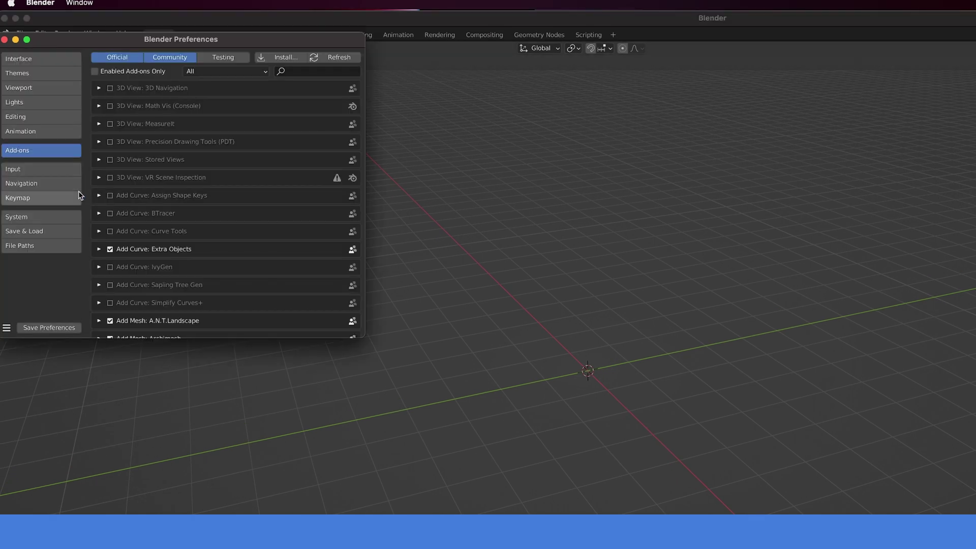
pyautogui.click(278, 59)
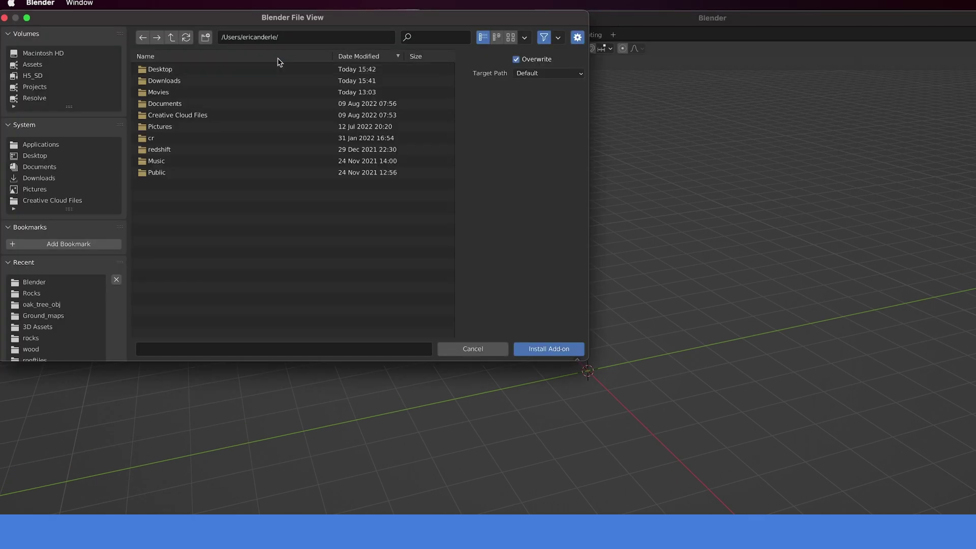
pyautogui.click(43, 178)
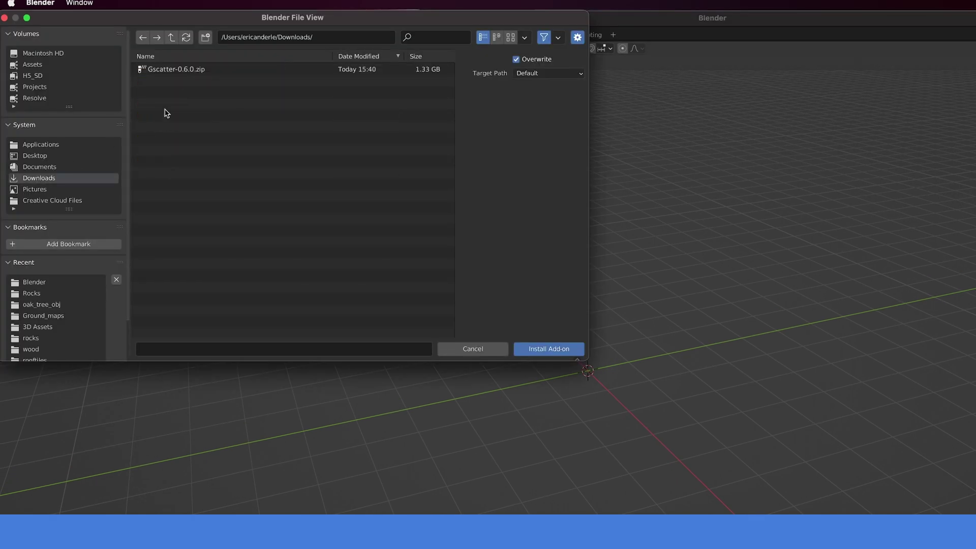
pyautogui.click(209, 70)
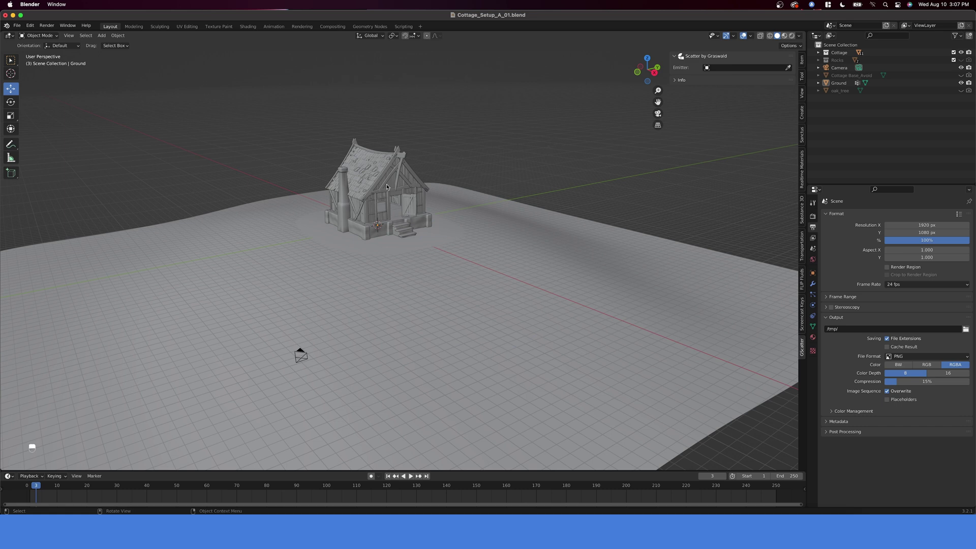
# Examine the cottage model and the Ground object beneath it, including the ground's mesh subdivision in Edit Mode
pyautogui.click(386, 185)
pyautogui.scroll(4, 387, 185)
pyautogui.moveTo(484, 215); pyautogui.dragTo(495, 206, button='middle')
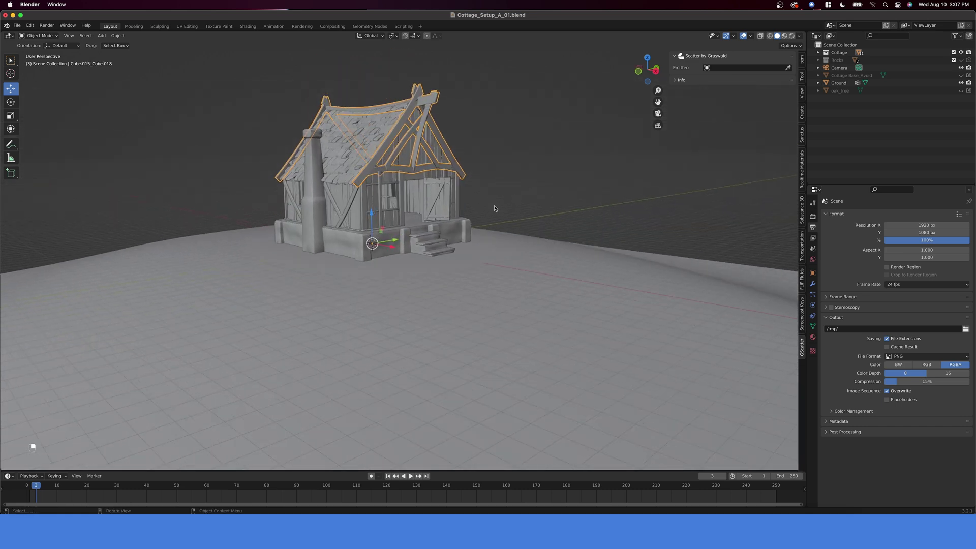
pyautogui.scroll(-4, 562, 222)
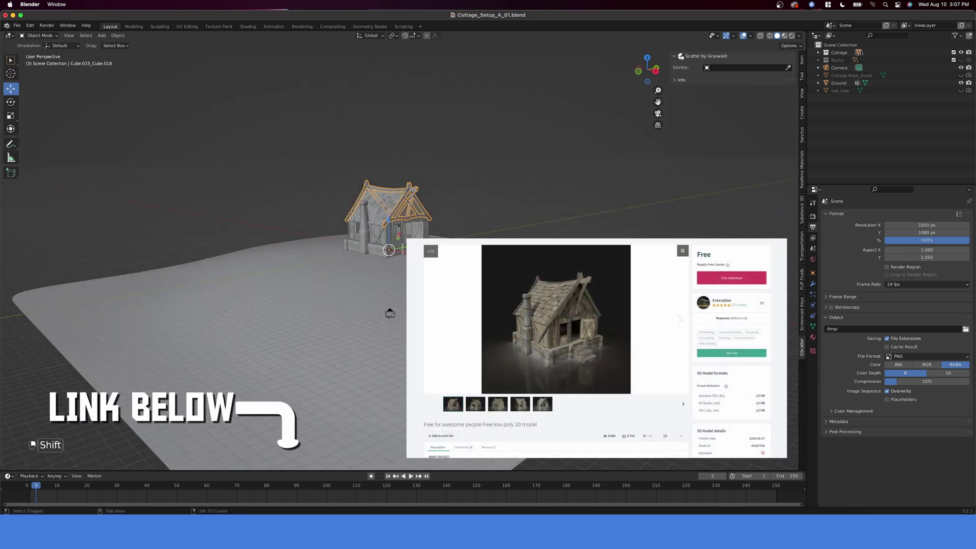
pyautogui.keyDown('shift'); pyautogui.moveTo(562, 295); pyautogui.dragTo(549, 260, button='middle'); pyautogui.keyUp('shift')
pyautogui.moveTo(549, 260); pyautogui.dragTo(542, 260, button='middle')
pyautogui.click(541, 260)
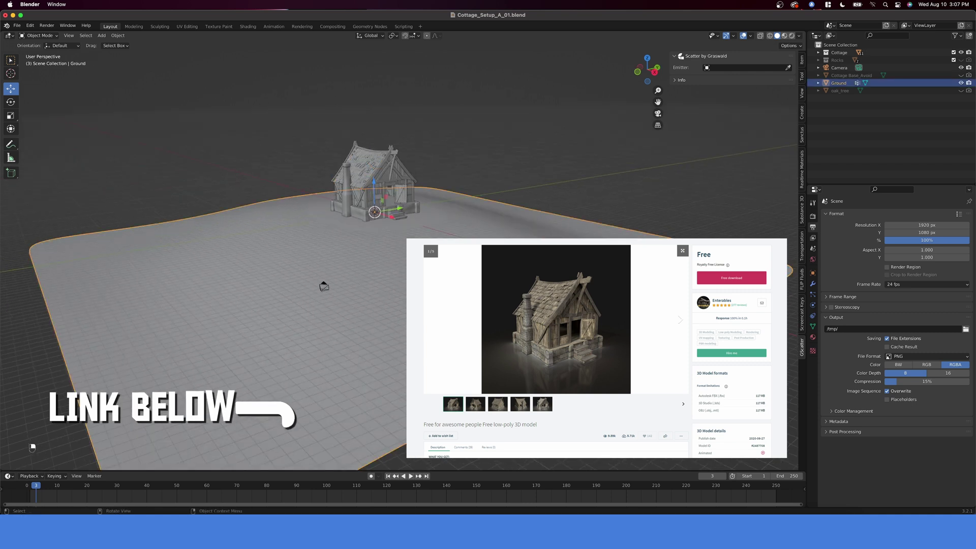
pyautogui.press('Tab')
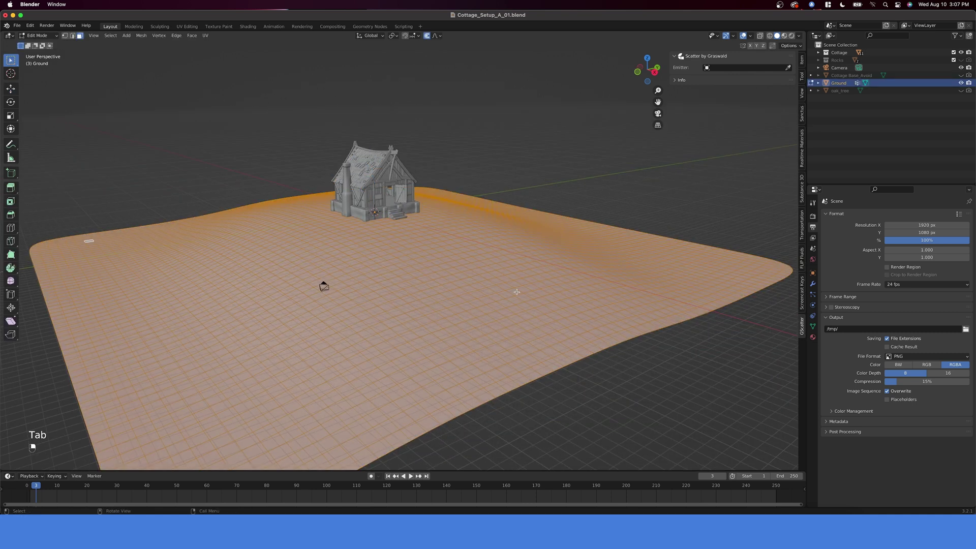
pyautogui.press('Tab')
pyautogui.click(523, 167)
pyautogui.moveTo(523, 167); pyautogui.dragTo(512, 170, button='middle')
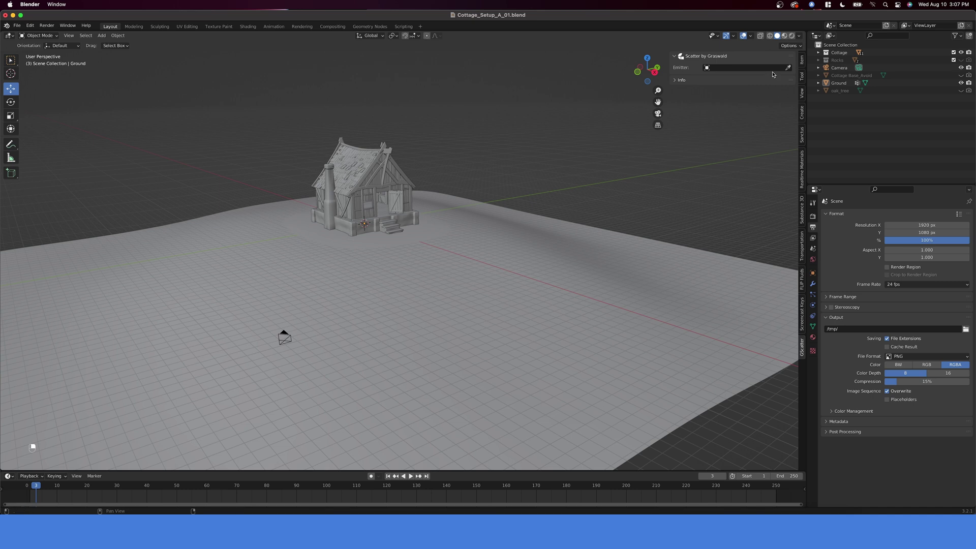
# Assign Ground as the scatter emitter and choose the Creeping Bentgrass Big asset in the GScatter asset browser
pyautogui.click(788, 68)
pyautogui.click(450, 285)
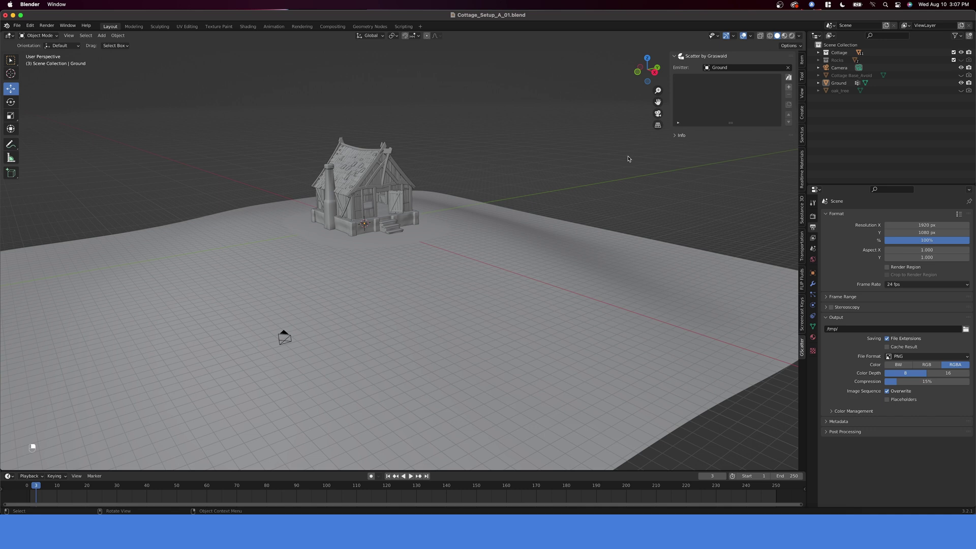
pyautogui.click(789, 79)
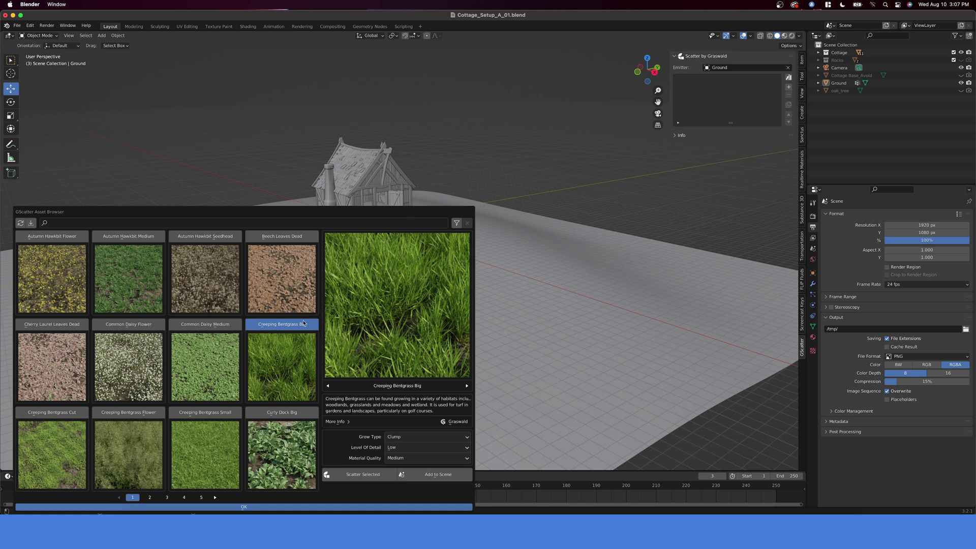
pyautogui.click(221, 326)
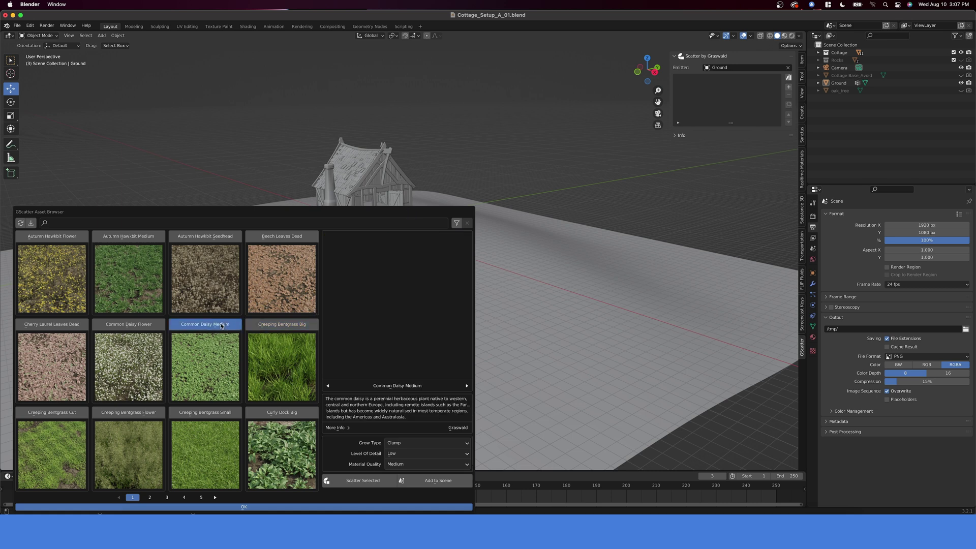
pyautogui.click(289, 237)
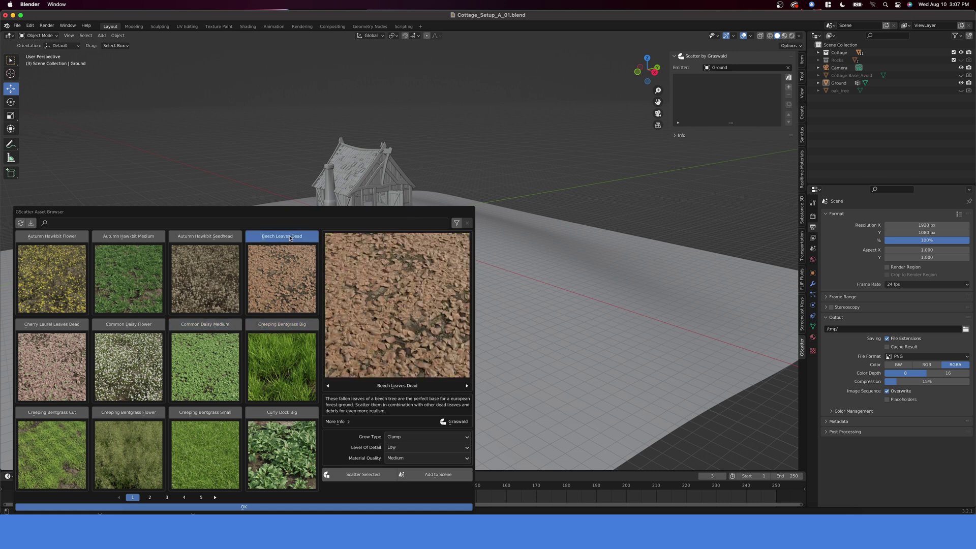
pyautogui.click(287, 326)
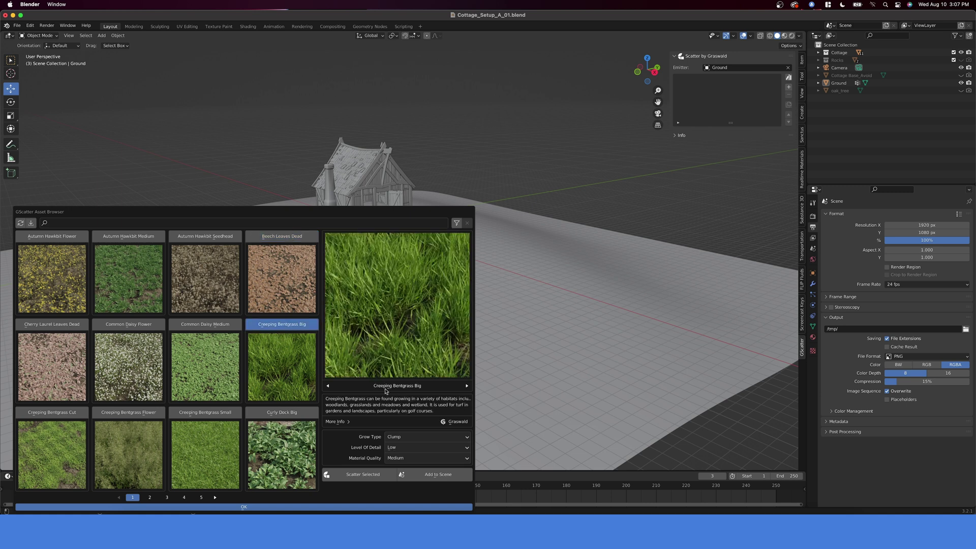
# Scatter Creeping Bentgrass Big over the ground with Clump grow type, Low level of detail and Medium material quality
pyautogui.click(415, 438)
pyautogui.click(399, 455)
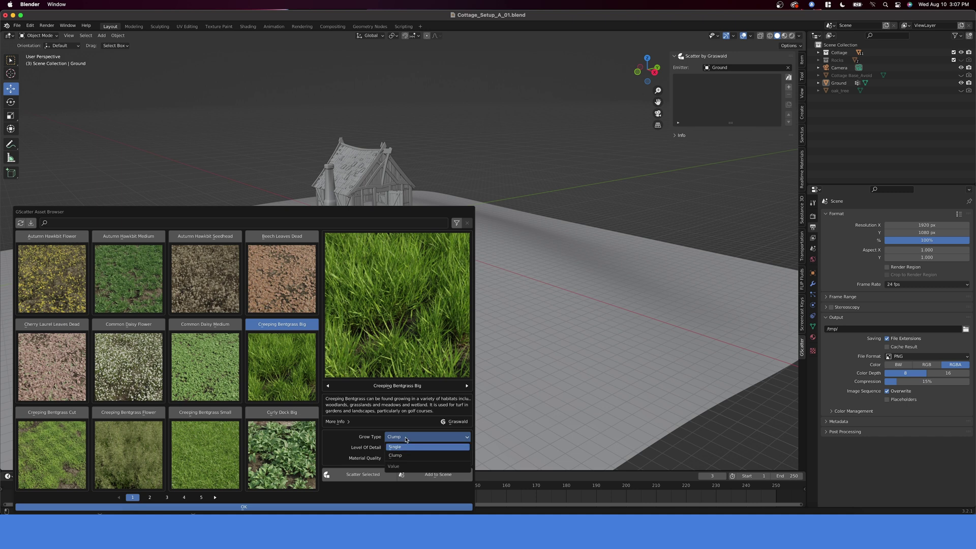
pyautogui.click(409, 459)
pyautogui.click(408, 461)
pyautogui.click(429, 448)
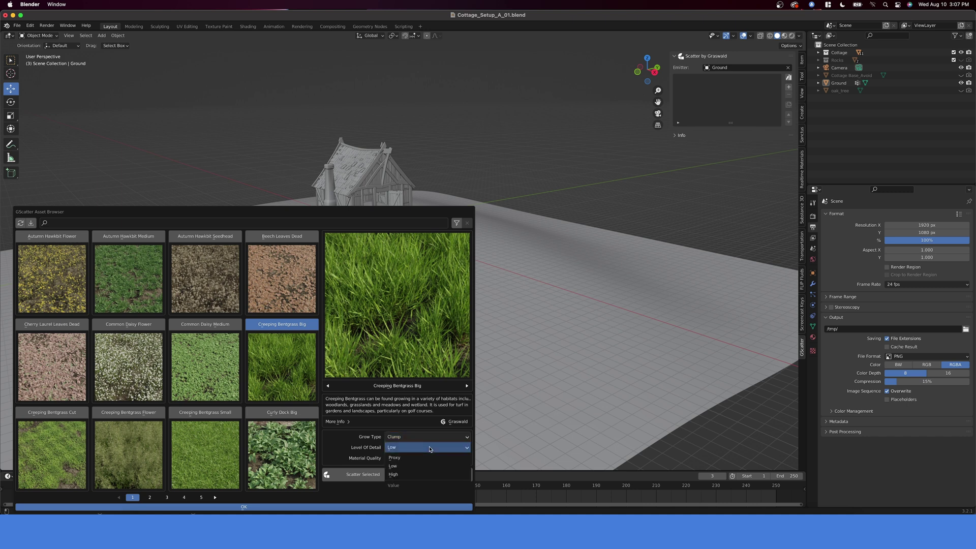
pyautogui.click(430, 449)
pyautogui.click(432, 460)
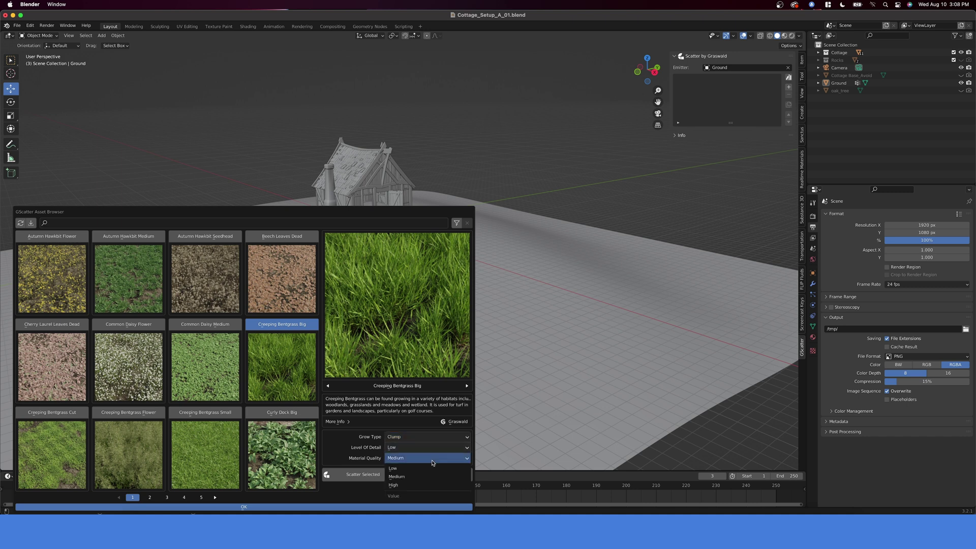
pyautogui.click(396, 476)
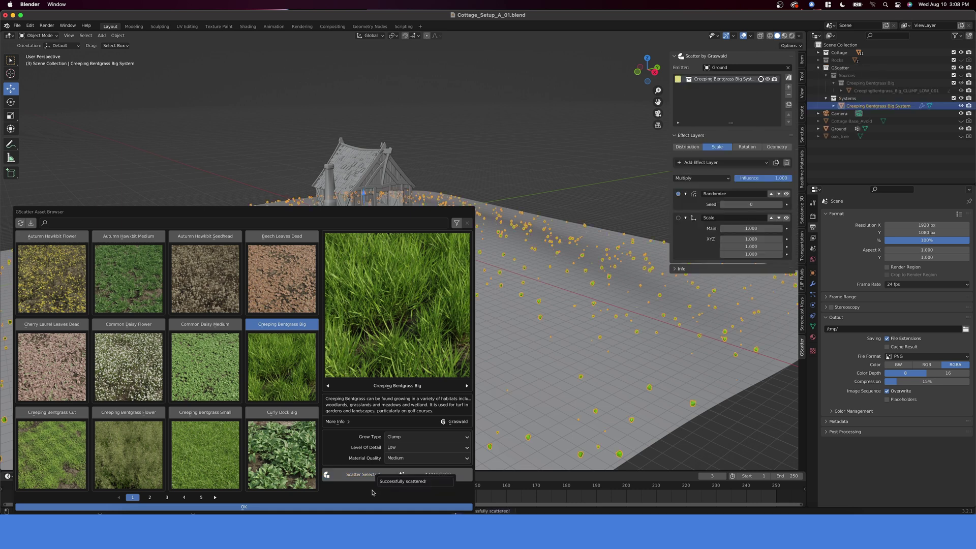
pyautogui.click(373, 506)
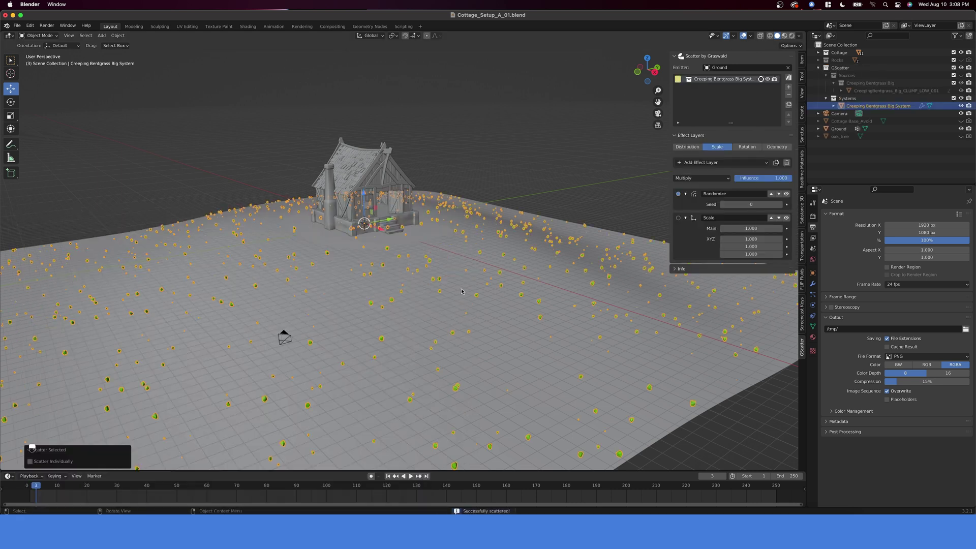
pyautogui.click(547, 189)
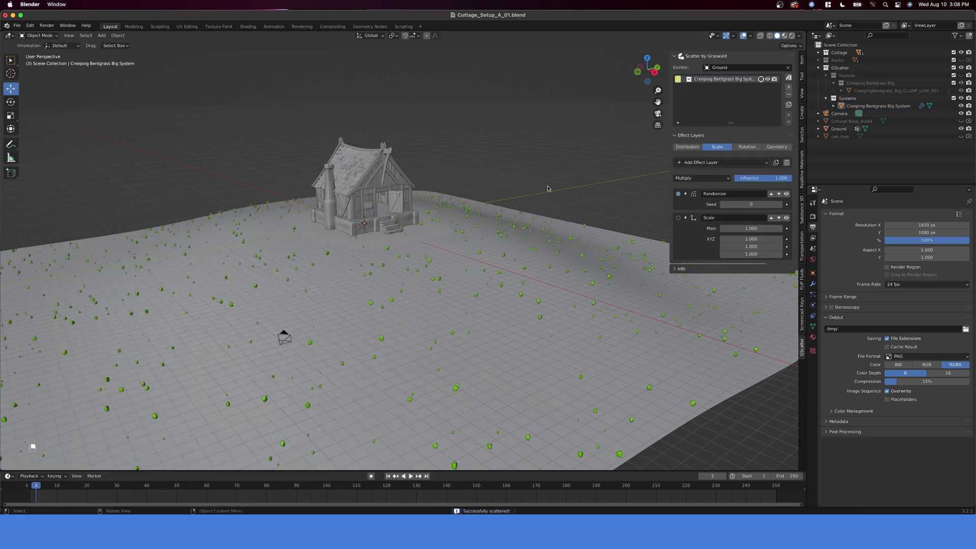
# Increase the grass system's main scale in the camera view, hiding its Viewport Proxy effect only while judging the size
pyautogui.press('KP_0')
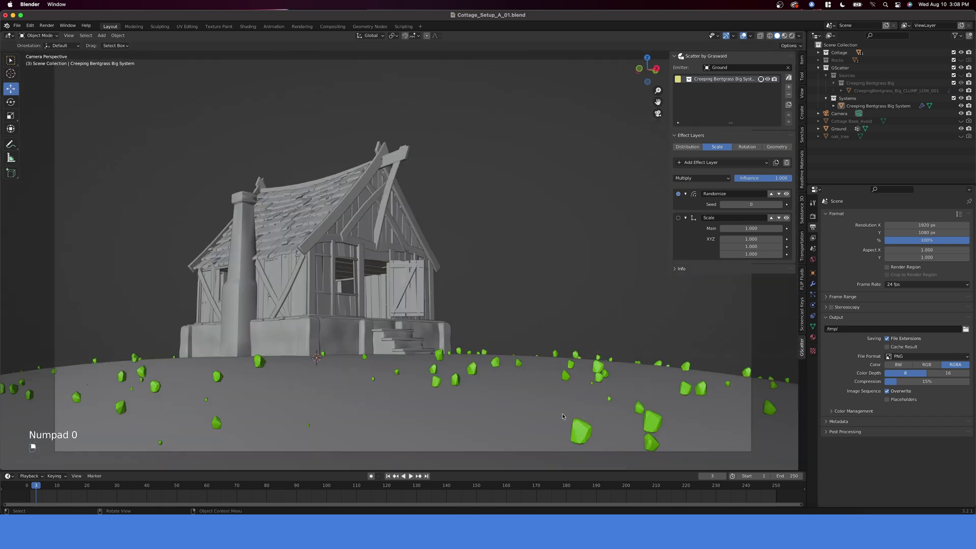
pyautogui.click(787, 149)
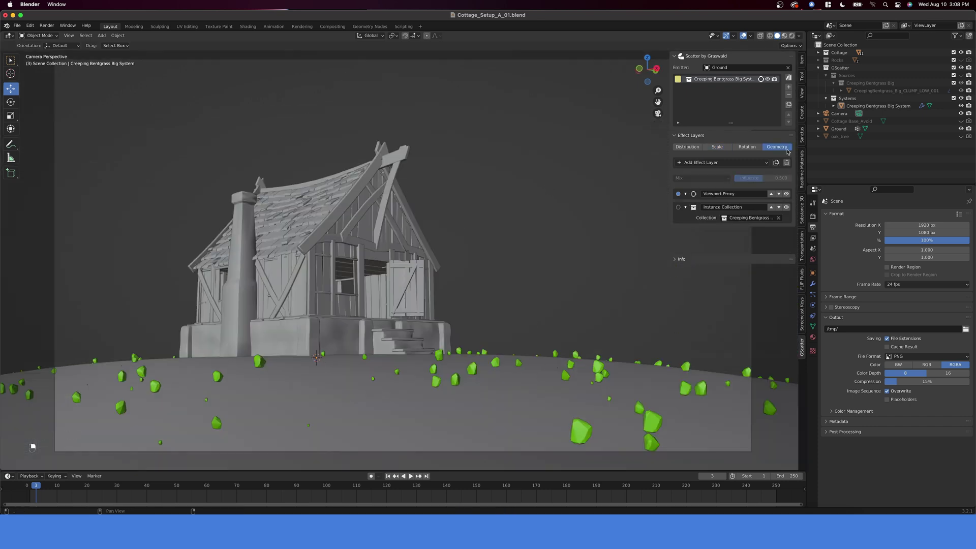
pyautogui.click(786, 194)
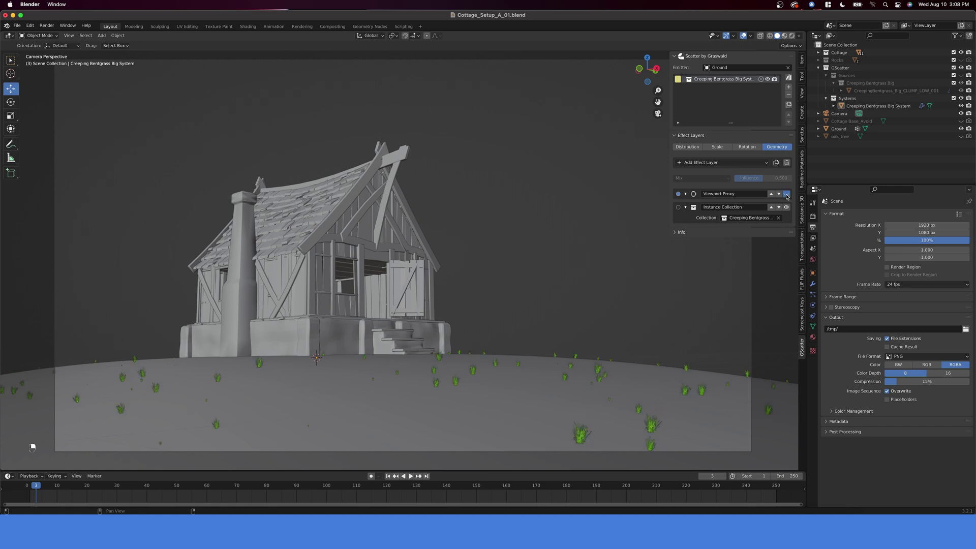
pyautogui.click(724, 147)
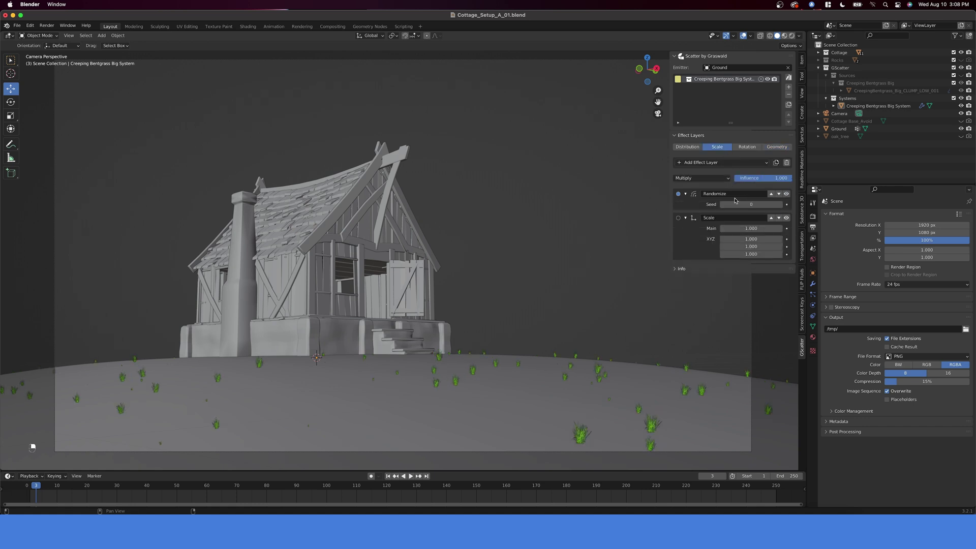
pyautogui.moveTo(745, 229); pyautogui.dragTo(773, 228)
pyautogui.click(776, 147)
pyautogui.click(786, 194)
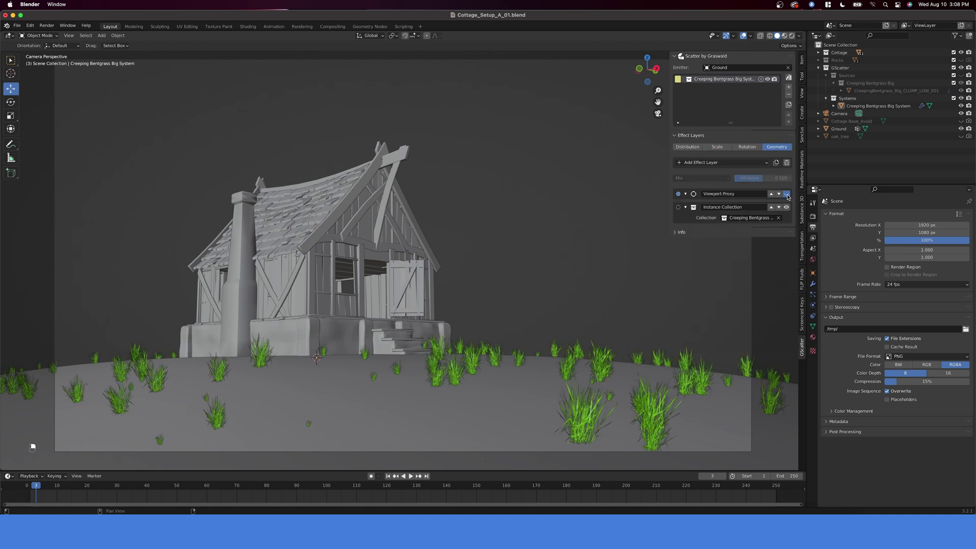
# Try Viewport Density values of 10 and 5 for the grass distribution, returning to 10
pyautogui.click(687, 146)
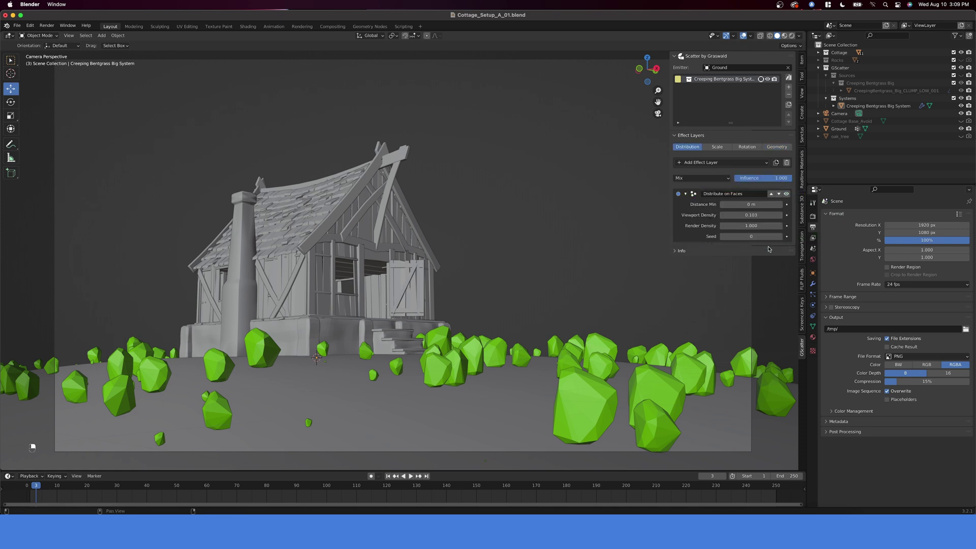
pyautogui.click(743, 215)
pyautogui.write('10')
pyautogui.press('Return')
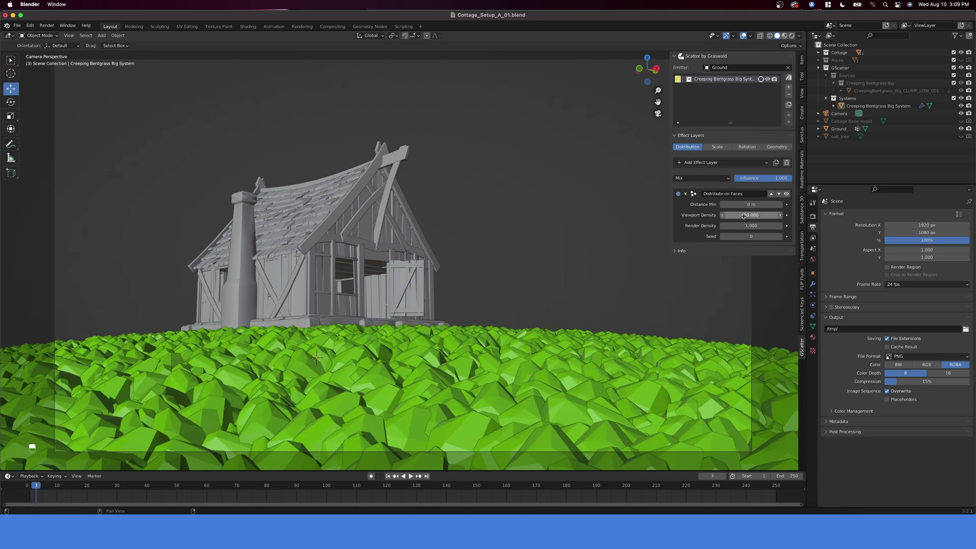
pyautogui.click(743, 215)
pyautogui.write('15')
pyautogui.press('Return')
pyautogui.click(744, 215)
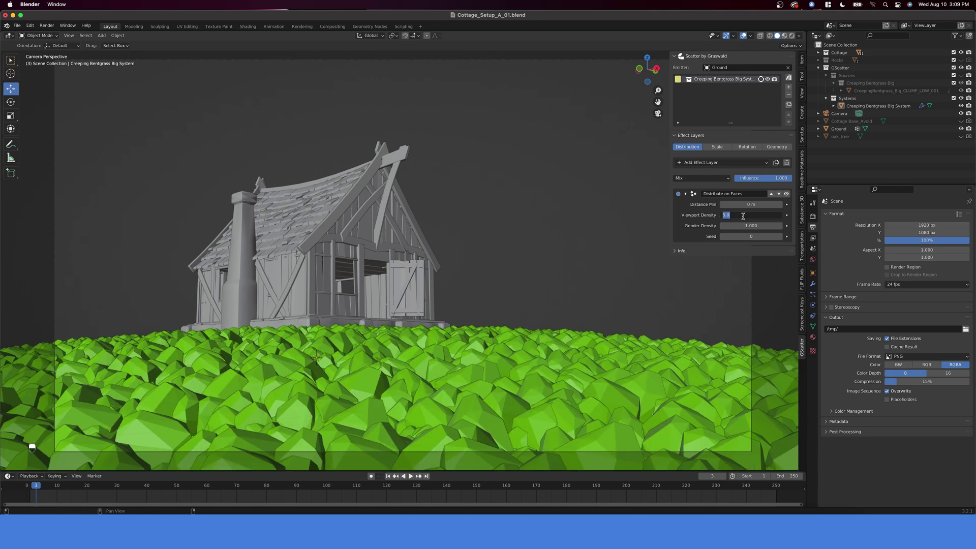
pyautogui.write('20')
pyautogui.press('Return')
pyautogui.click(743, 215)
pyautogui.write('30')
pyautogui.press('Return')
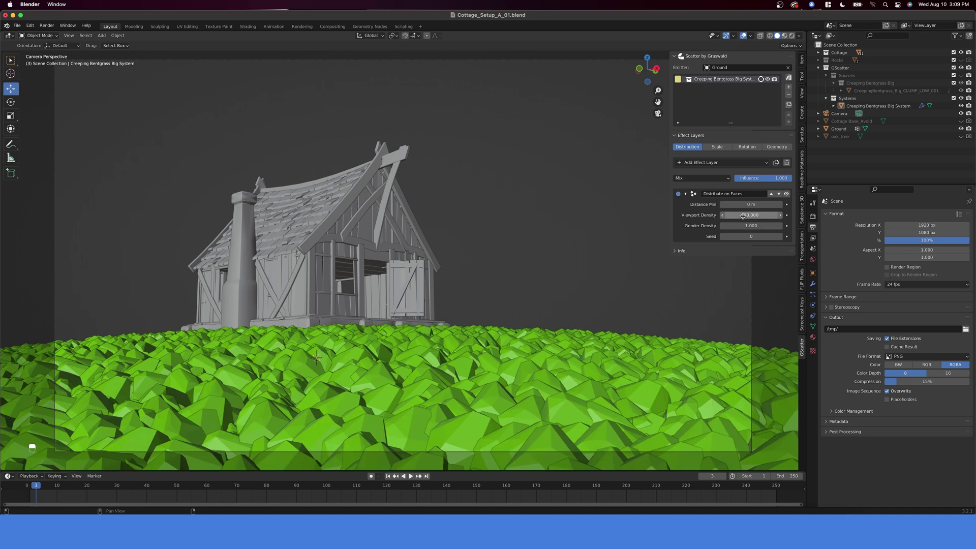
# Set the grass distribution's Viewport Density to 8 after trying 5, judging the coverage around the cottage
pyautogui.moveTo(570, 334); pyautogui.dragTo(549, 357, button='middle')
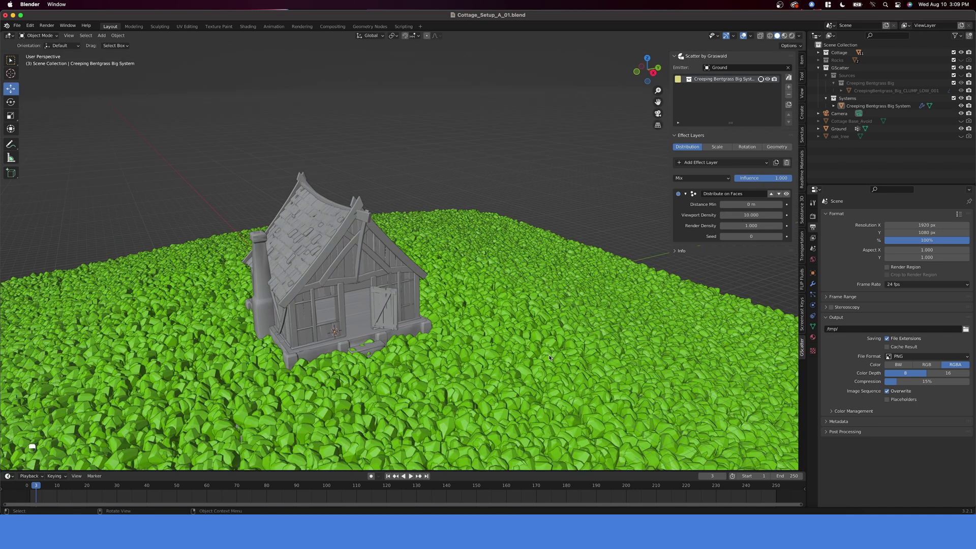
pyautogui.keyDown('shift'); pyautogui.moveTo(575, 295); pyautogui.dragTo(619, 221, button='middle'); pyautogui.keyUp('shift')
pyautogui.click(768, 216)
pyautogui.write('5')
pyautogui.press('Return')
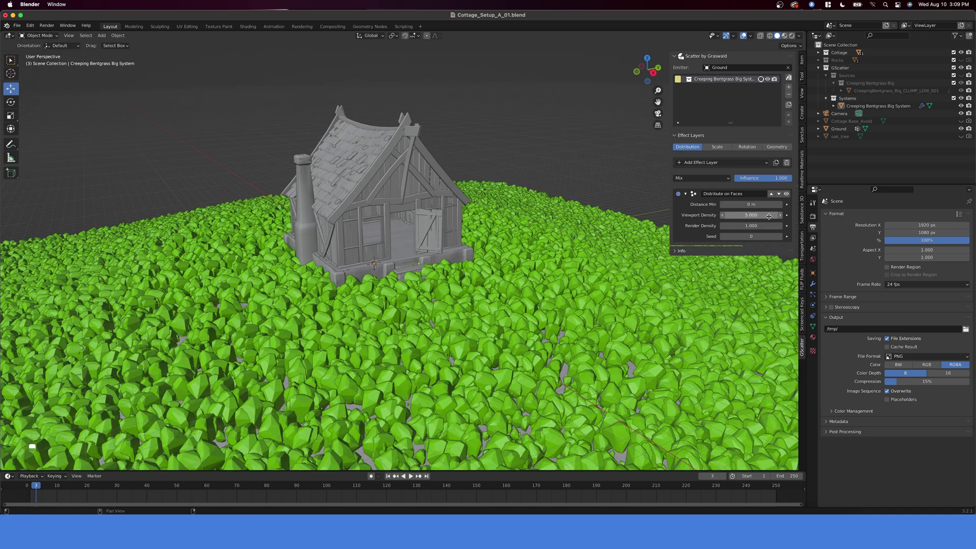
pyautogui.click(768, 216)
pyautogui.write('8')
pyautogui.press('Return')
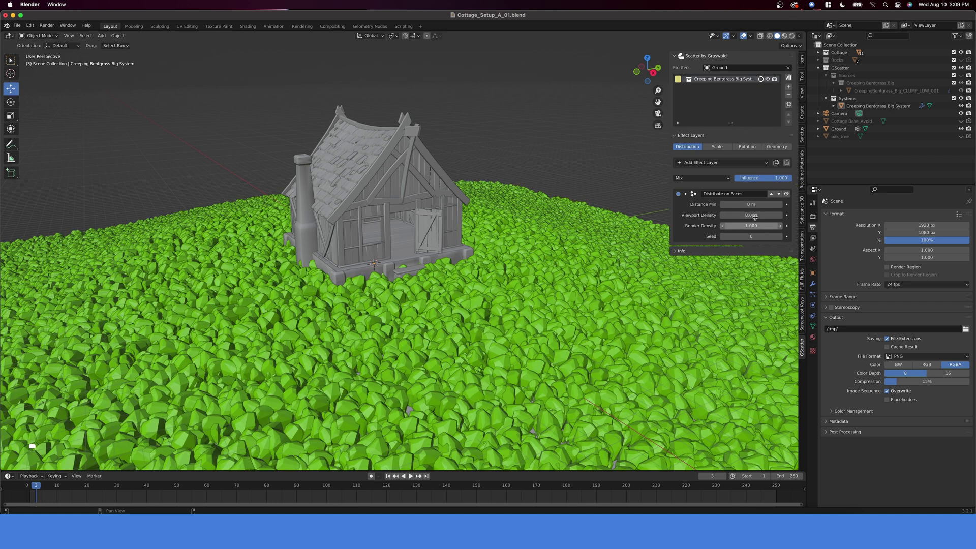
# Set the grass distribution's Render Density to 8 and its Viewport Density to 0.1
pyautogui.click(766, 225)
pyautogui.write('8')
pyautogui.press('Return')
pyautogui.click(764, 214)
pyautogui.click(764, 215)
pyautogui.write('0.1')
pyautogui.press('Return')
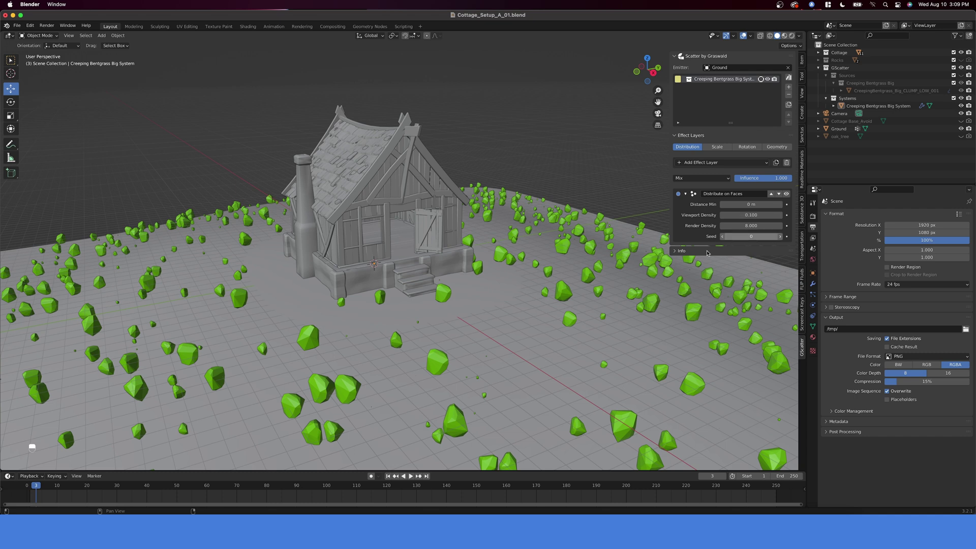
# Render the scene from the camera and examine the grass in front of the cottage in the rendered image
pyautogui.press('KP_0')
pyautogui.press('F12')
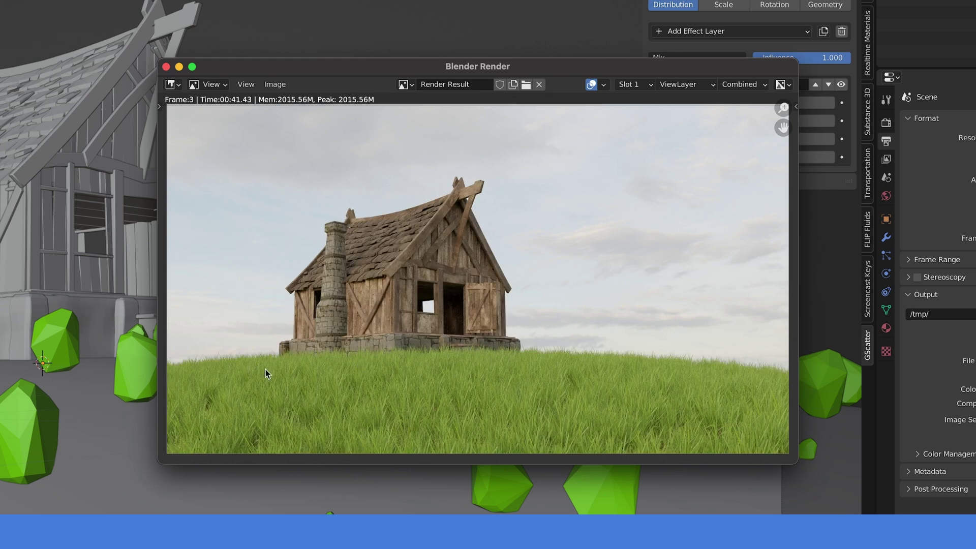
pyautogui.scroll(2, 484, 400)
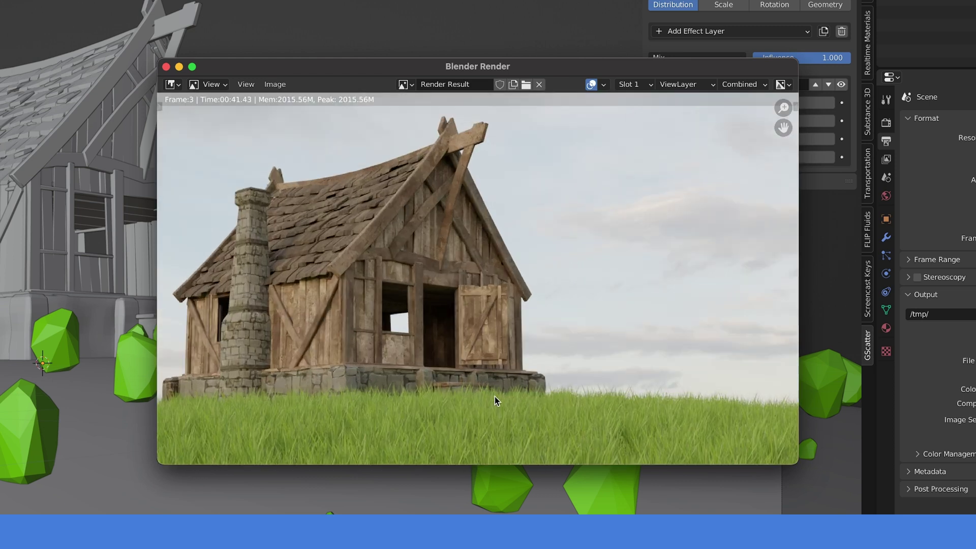
pyautogui.moveTo(505, 395); pyautogui.dragTo(531, 371, button='middle')
pyautogui.scroll(-3, 530, 371)
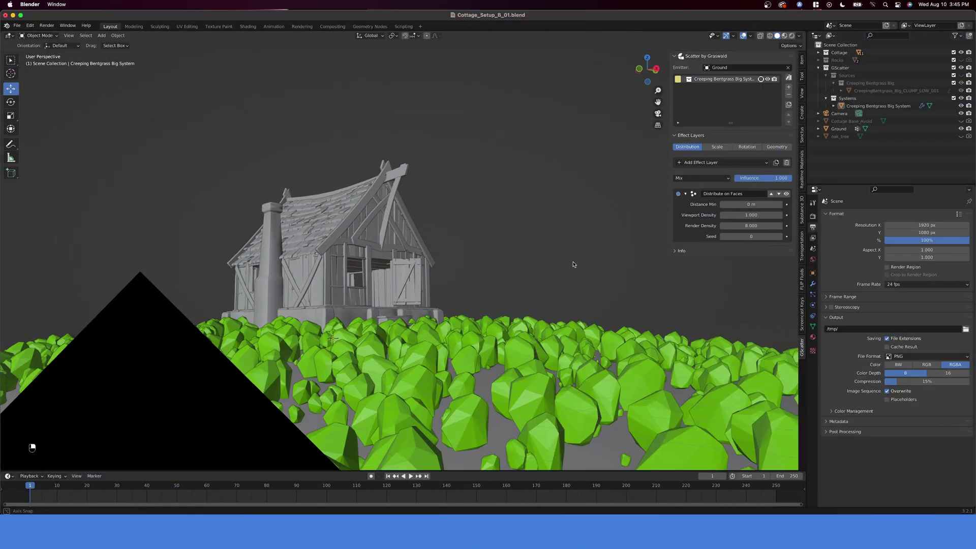
# Select the Creeping Bentgrass Big system and set its distribution's Viewport Density to 8
pyautogui.moveTo(571, 264); pyautogui.dragTo(573, 250, button='middle')
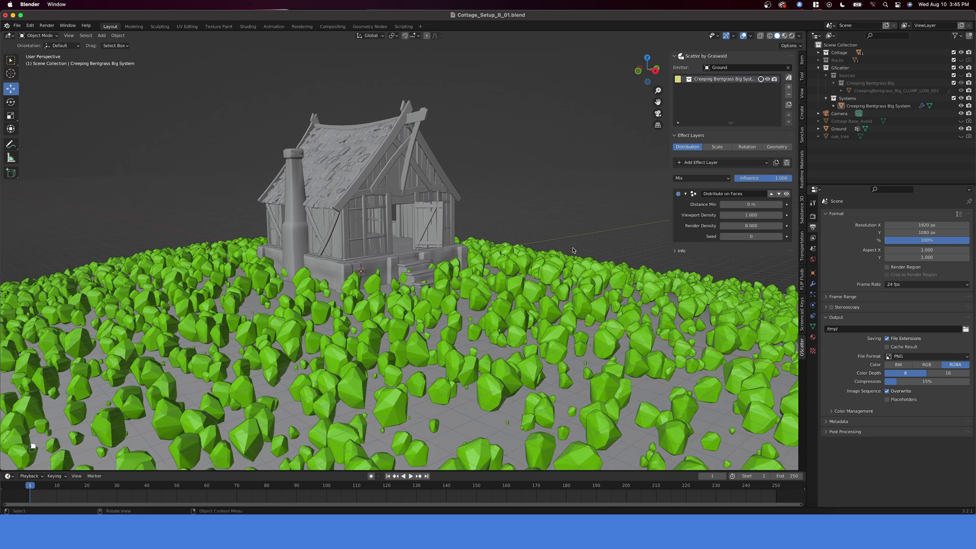
pyautogui.click(717, 80)
pyautogui.click(762, 213)
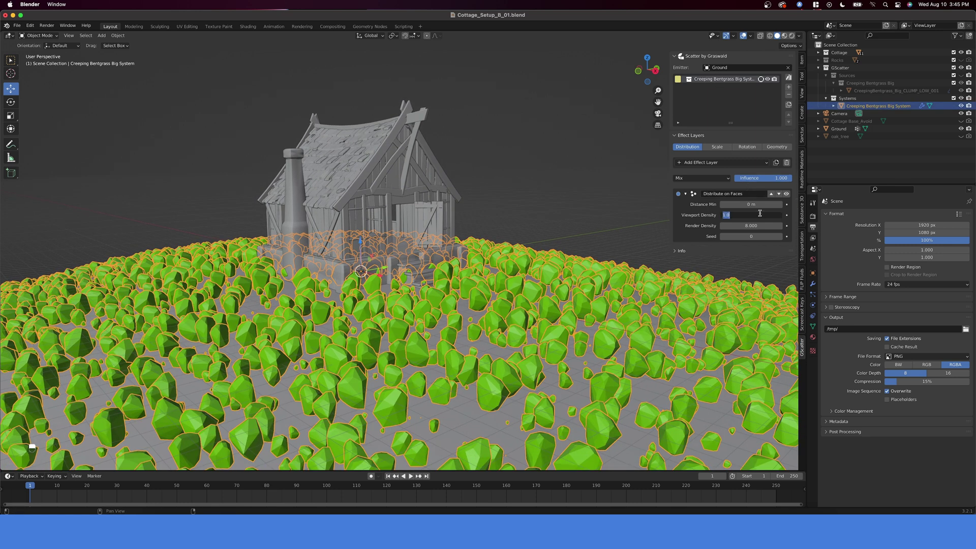
pyautogui.write('8')
pyautogui.press('Return')
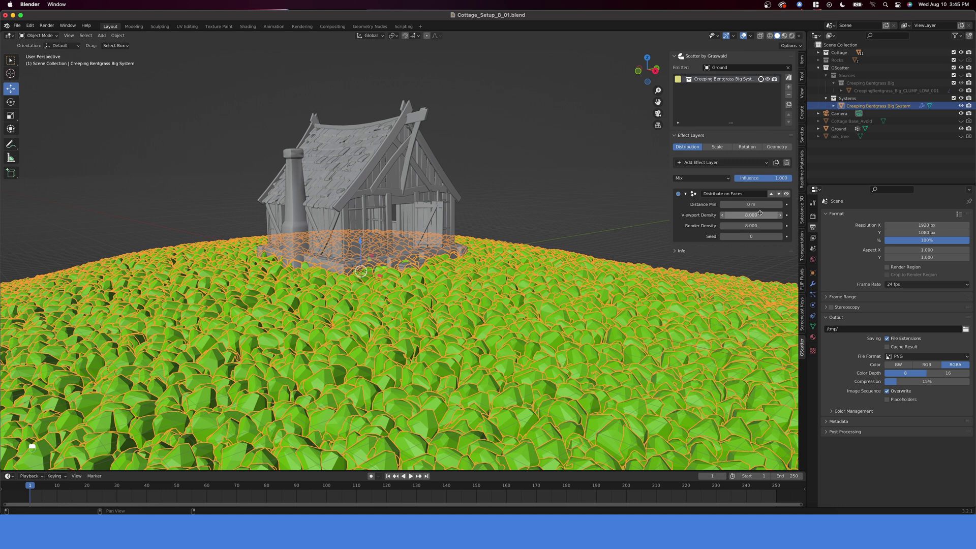
# Add a Musgrave effect layer to the grass distribution and raise its scale to 1.52
pyautogui.click(729, 163)
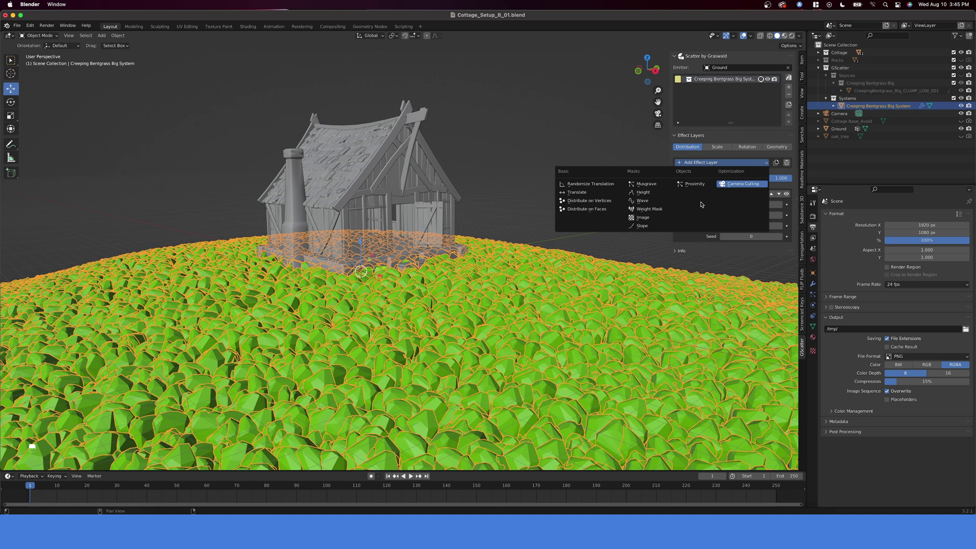
pyautogui.click(645, 184)
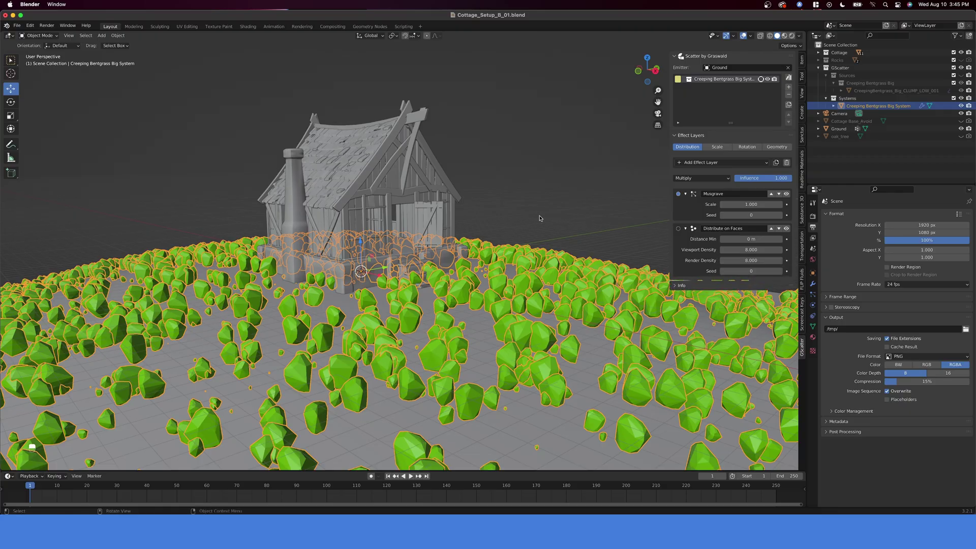
pyautogui.moveTo(540, 216); pyautogui.dragTo(540, 248, button='middle')
pyautogui.scroll(-4, 540, 248)
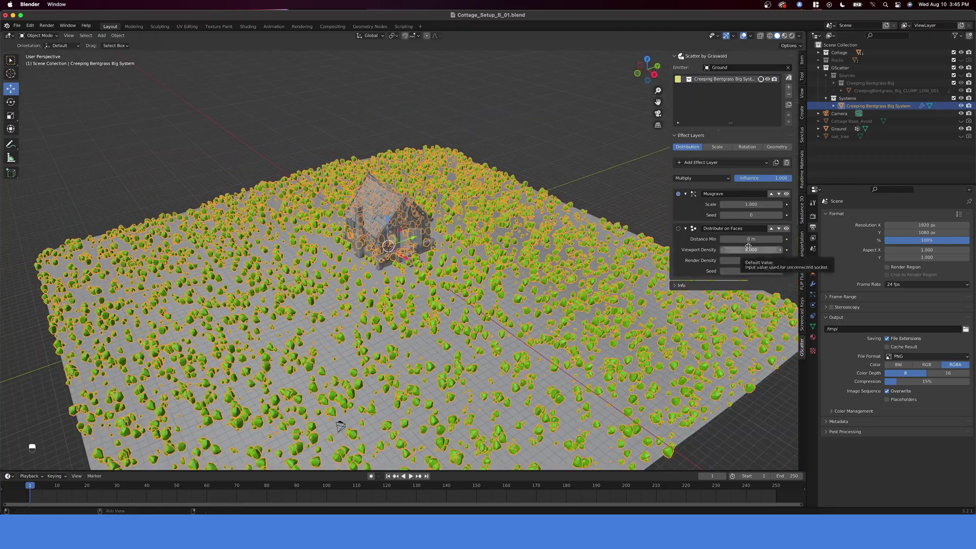
pyautogui.keyDown('shift'); pyautogui.moveTo(750, 204); pyautogui.dragTo(775, 204); pyautogui.keyUp('shift')
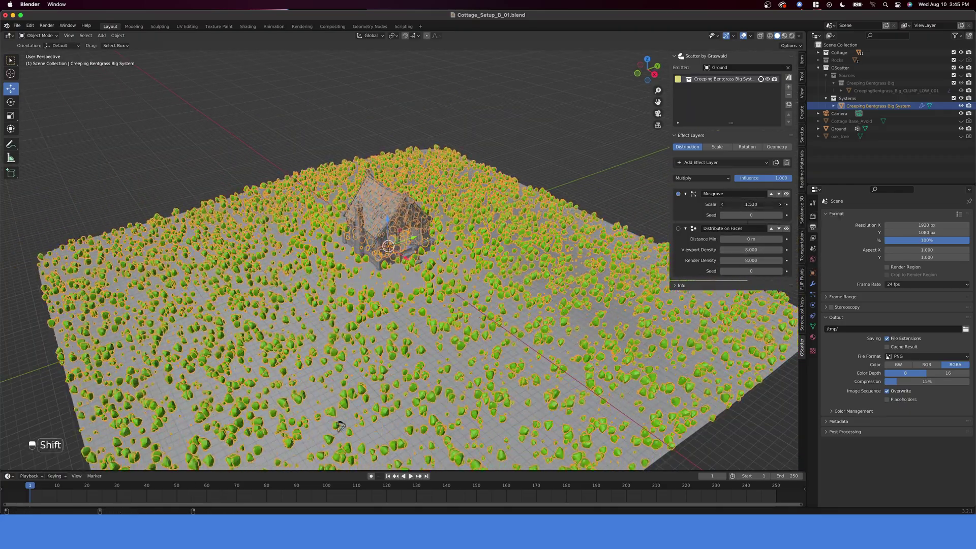
# Switch the Musgrave layer's blend mode to Divide and try scale values of 1 and 0.5
pyautogui.click(701, 178)
pyautogui.click(701, 314)
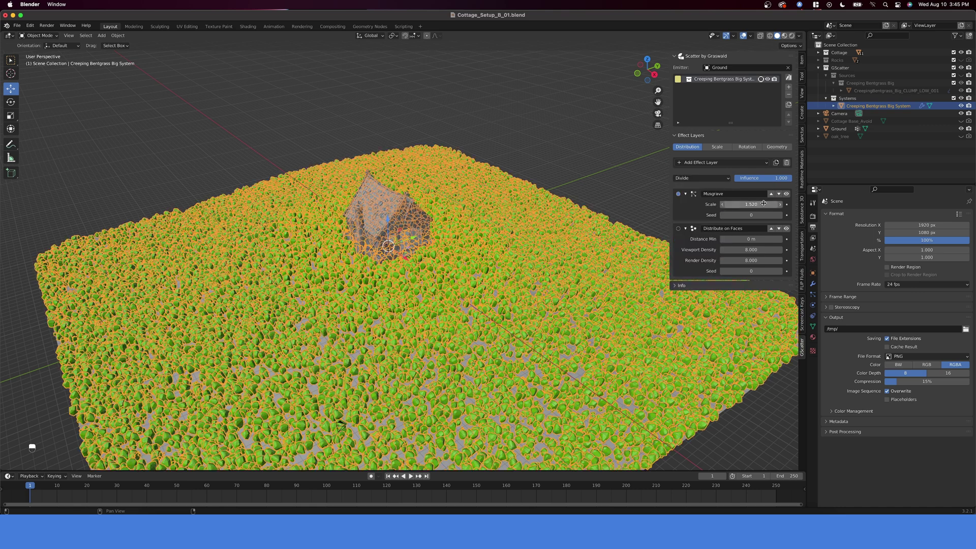
pyautogui.click(763, 204)
pyautogui.write('1')
pyautogui.press('Return')
pyautogui.click(763, 204)
pyautogui.write('.5')
pyautogui.press('Return')
pyautogui.moveTo(610, 229); pyautogui.dragTo(579, 262, button='middle')
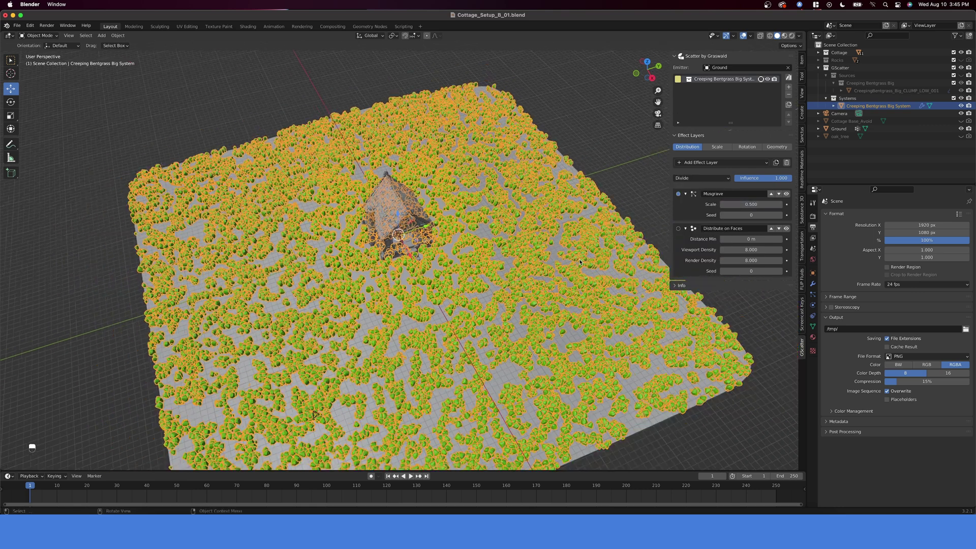
# Set the Musgrave layer's scale to 0.7 and deselect everything to judge the patches across the ground
pyautogui.click(740, 204)
pyautogui.write('.7')
pyautogui.press('Return')
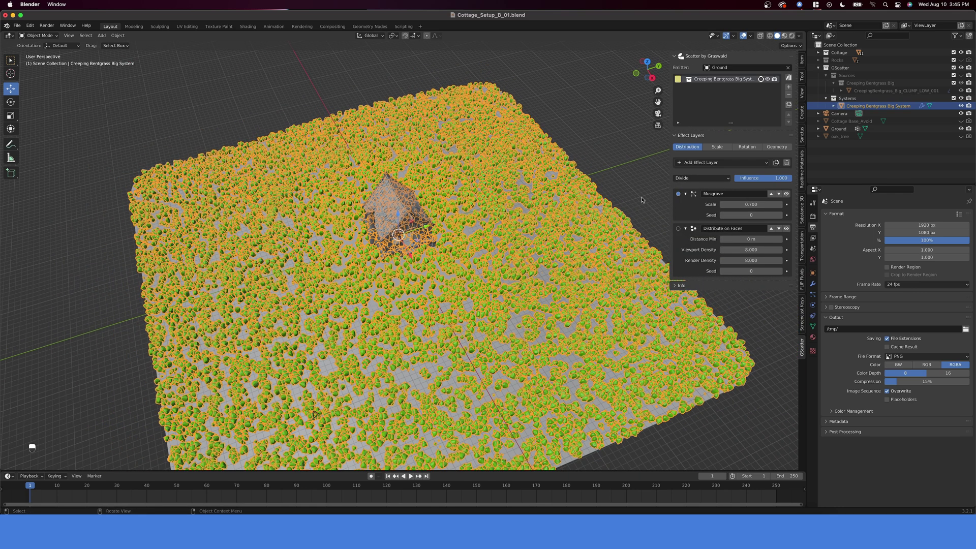
pyautogui.hotkey('alt', 'a')
pyautogui.moveTo(586, 273); pyautogui.dragTo(553, 253, button='middle')
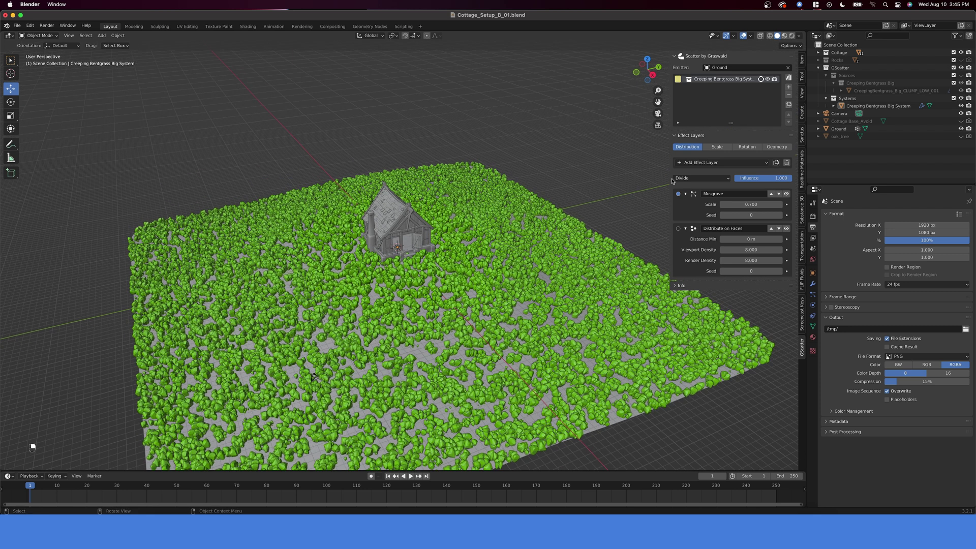
# Add a Camera Culling effect layer to the grass distribution with Camera as its object
pyautogui.click(705, 162)
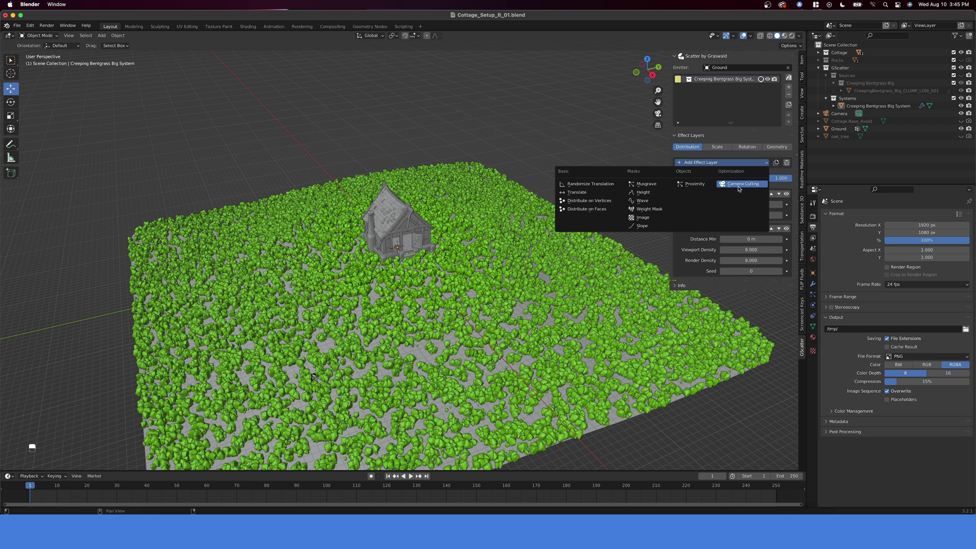
pyautogui.click(741, 184)
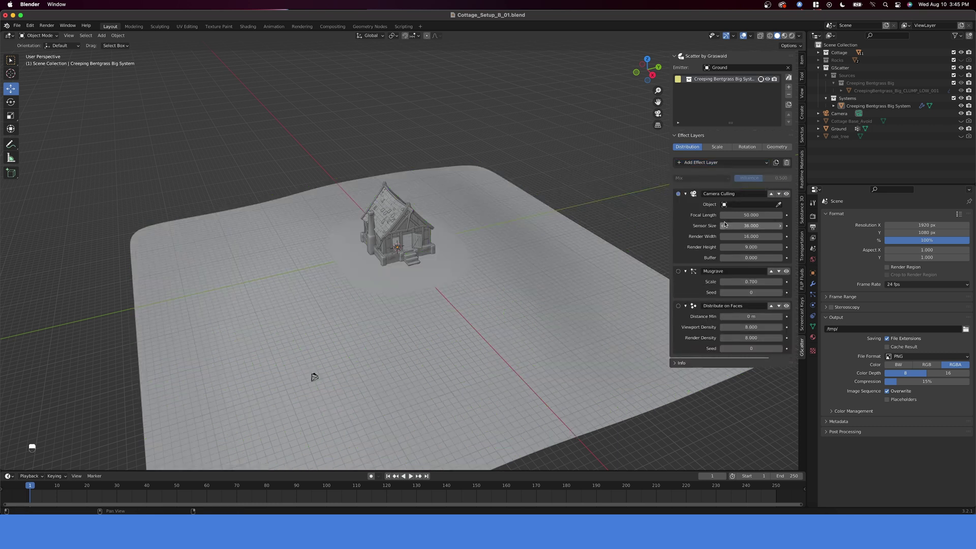
pyautogui.click(736, 205)
pyautogui.click(739, 217)
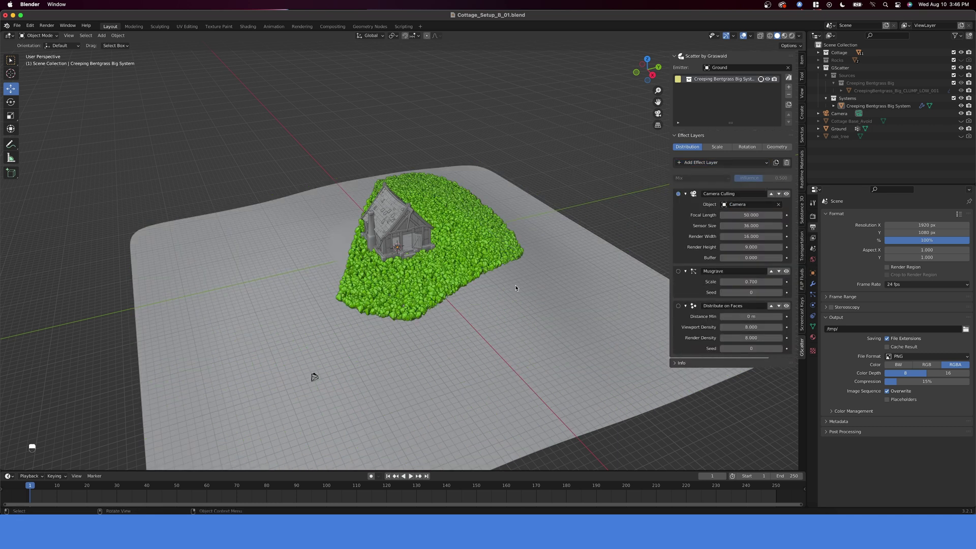
# Try rotating the camera to test how the culled grass area follows it, and undo the rotation
pyautogui.moveTo(514, 285); pyautogui.dragTo(440, 304, button='middle')
pyautogui.click(223, 304)
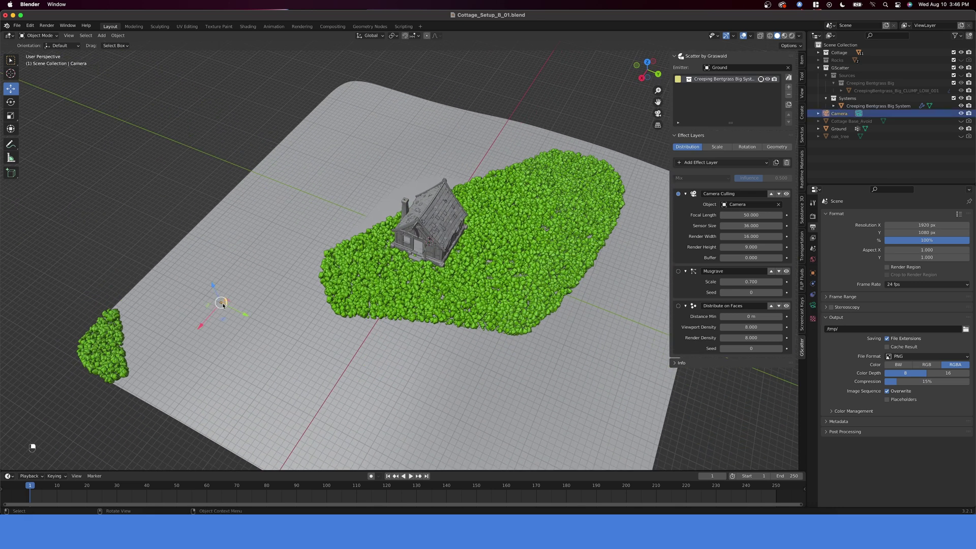
pyautogui.press('r')
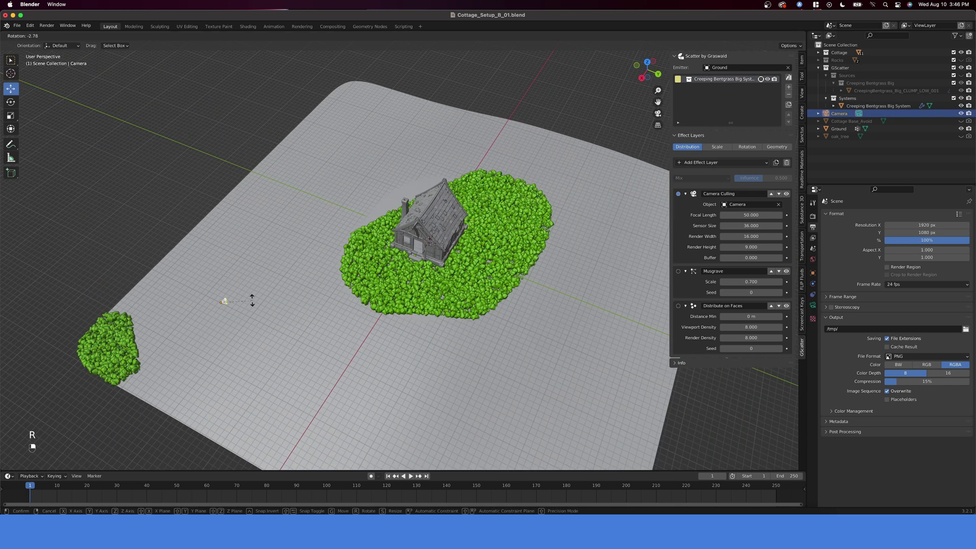
pyautogui.press('super+z')
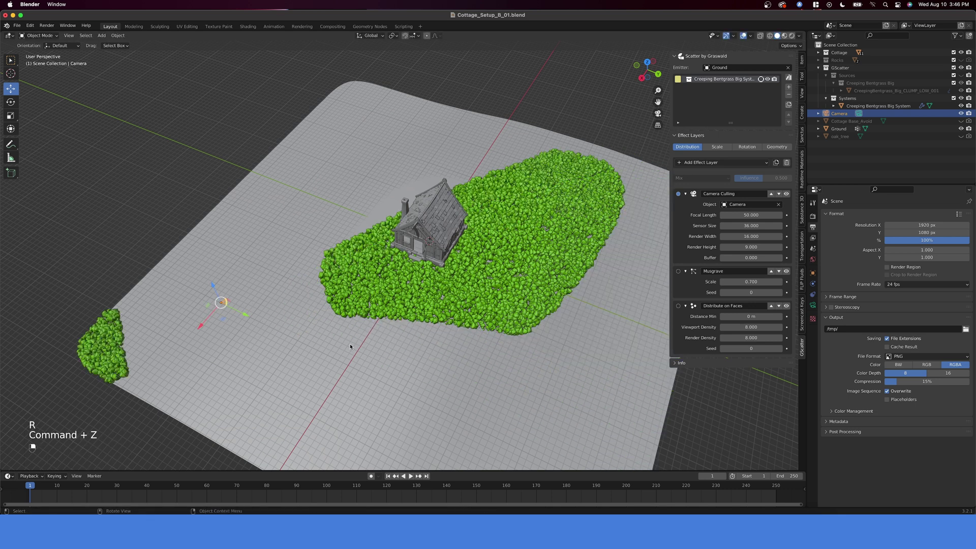
# Set the Camera Culling layer's Buffer to 0.2 after trying 0.5
pyautogui.click(739, 256)
pyautogui.write('.5')
pyautogui.press('Return')
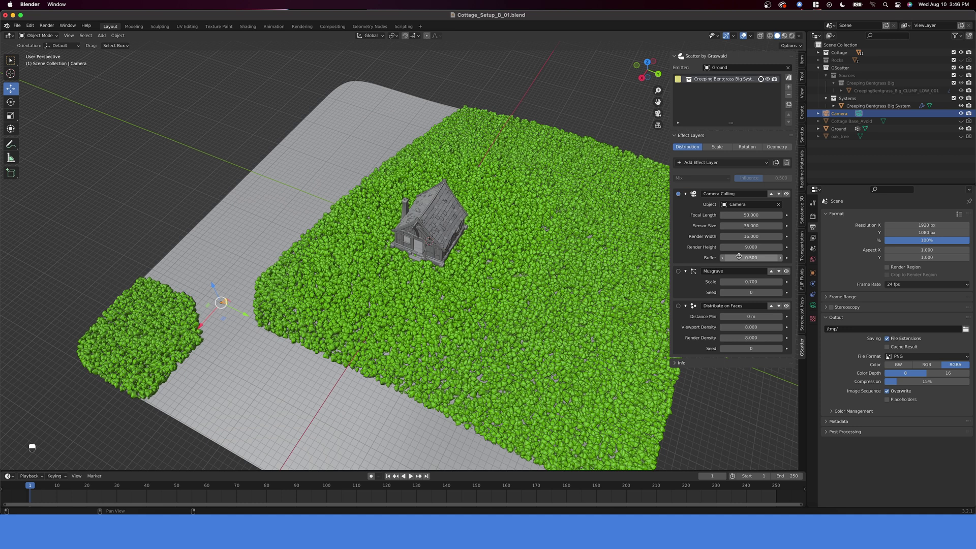
pyautogui.write('0.2')
pyautogui.press('Return')
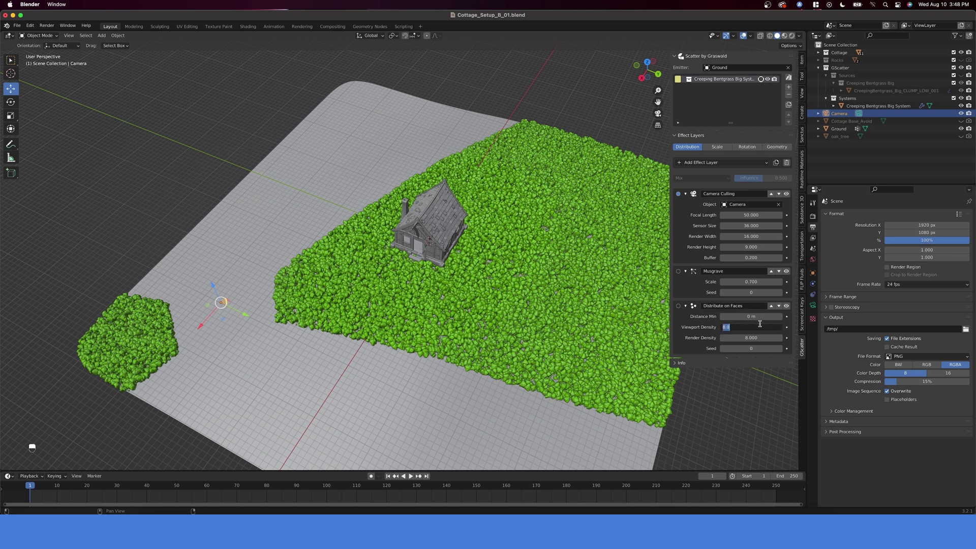
# Set the Viewport Density of the Distribute on Faces layer to 1
pyautogui.write('1')
pyautogui.press('Return')
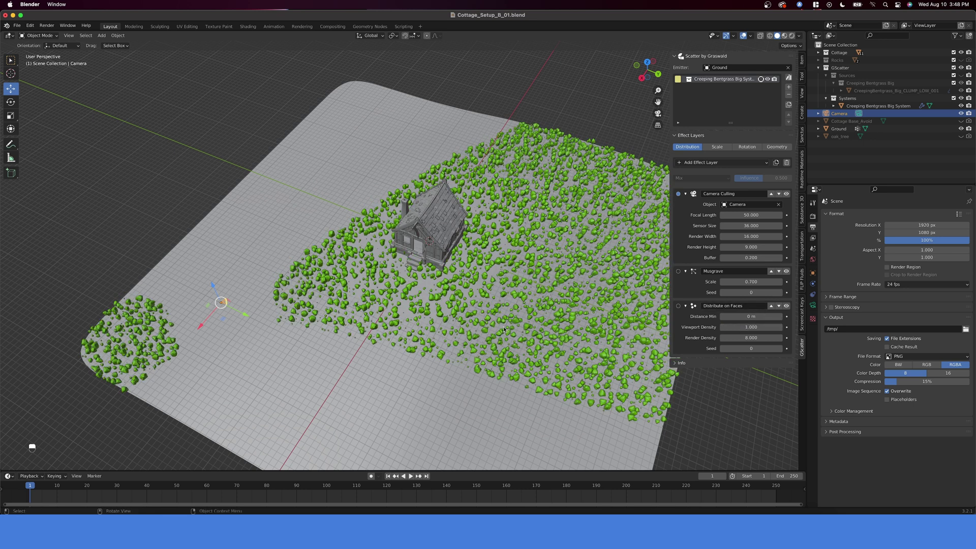
pyautogui.moveTo(417, 346); pyautogui.dragTo(441, 301, button='middle')
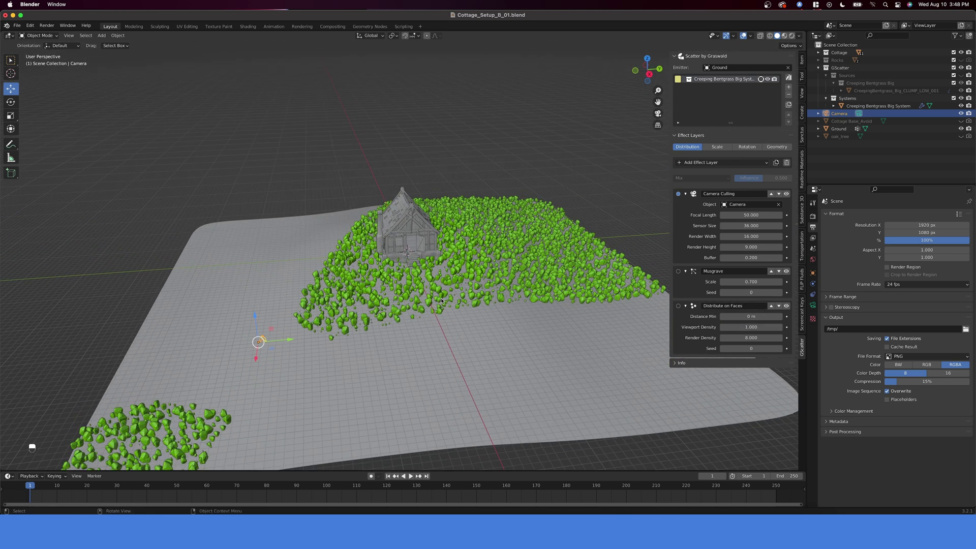
# Add a Wind effect layer to the grass rotation and play the animation in the camera view
pyautogui.click(746, 147)
pyautogui.click(736, 162)
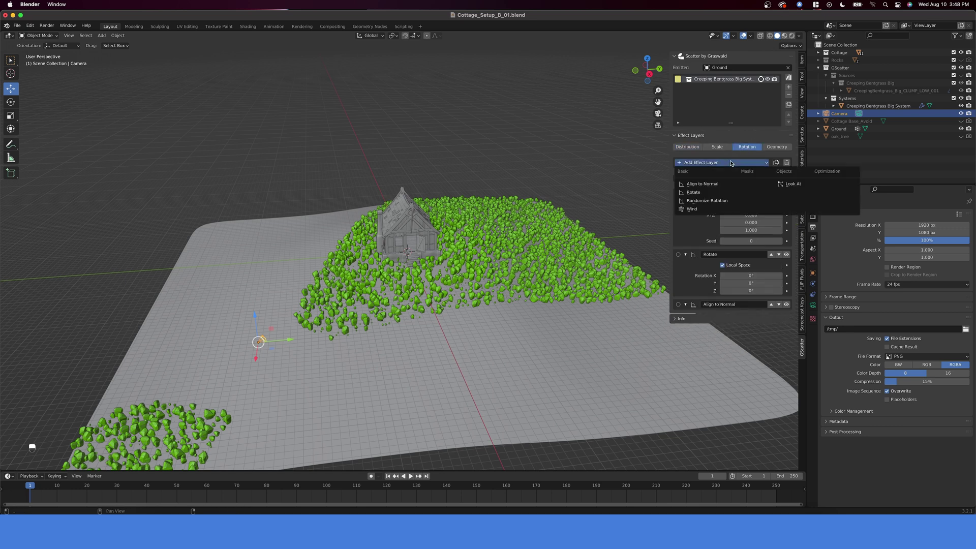
pyautogui.click(700, 211)
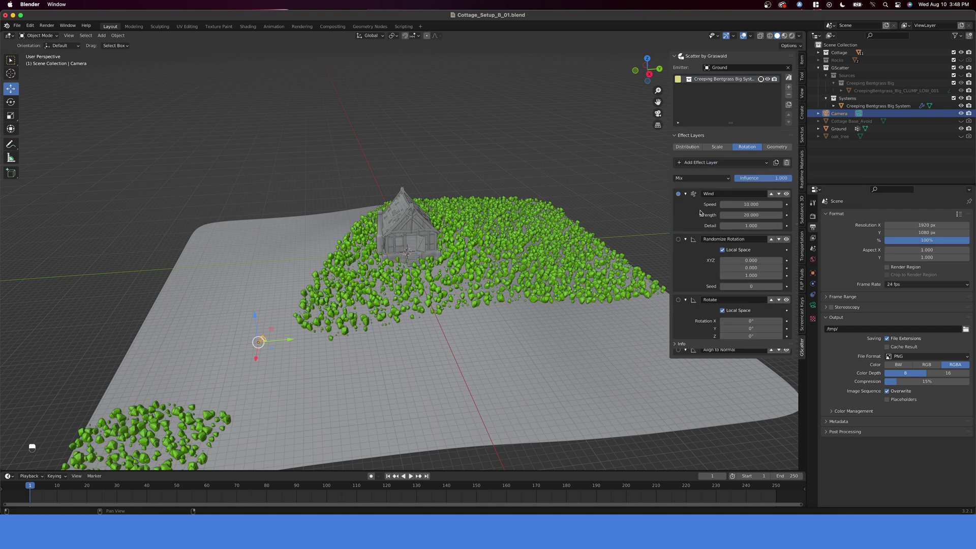
pyautogui.press('KP_0')
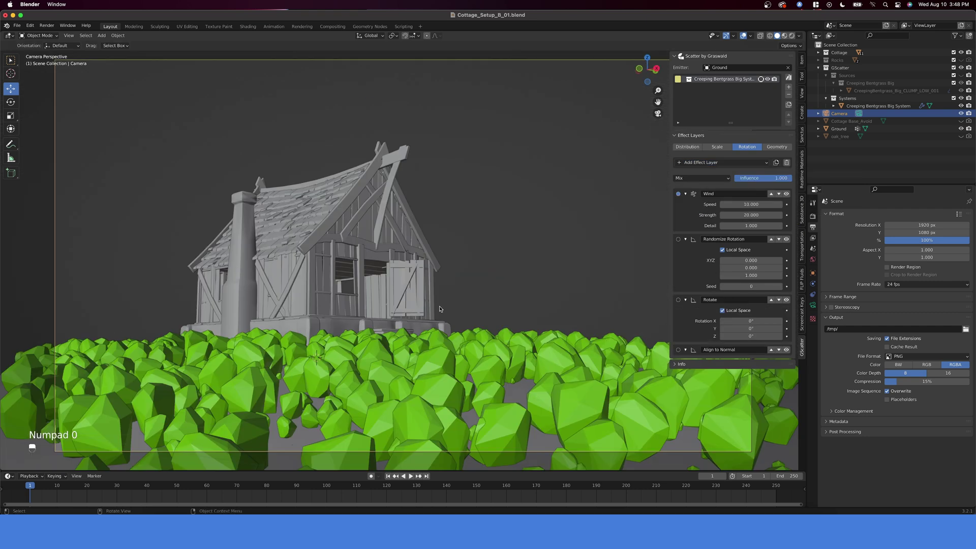
pyautogui.click(411, 476)
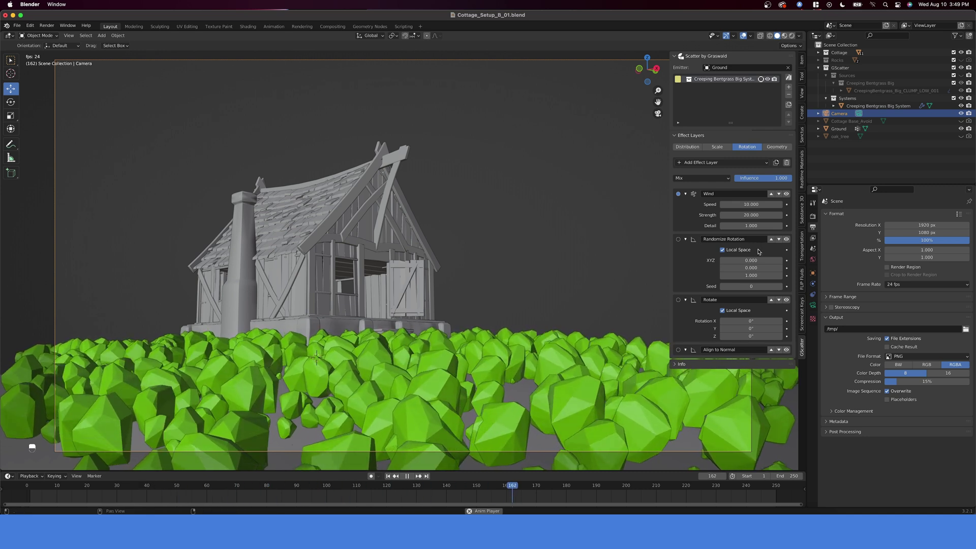
# Set the Wind layer's Speed to 2 and Strength to 15, checking the swaying grass up close
pyautogui.doubleClick(764, 203)
pyautogui.write('2')
pyautogui.press('Return')
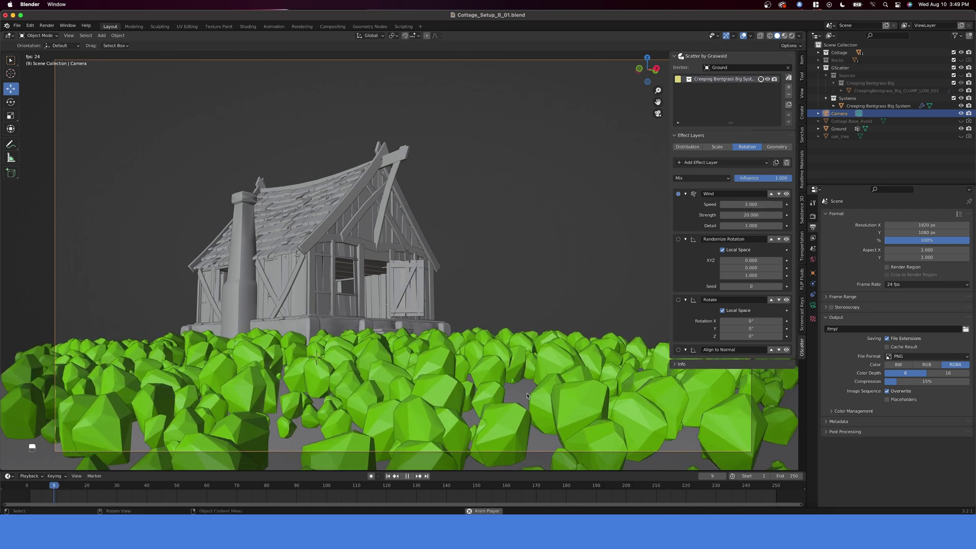
pyautogui.click(747, 215)
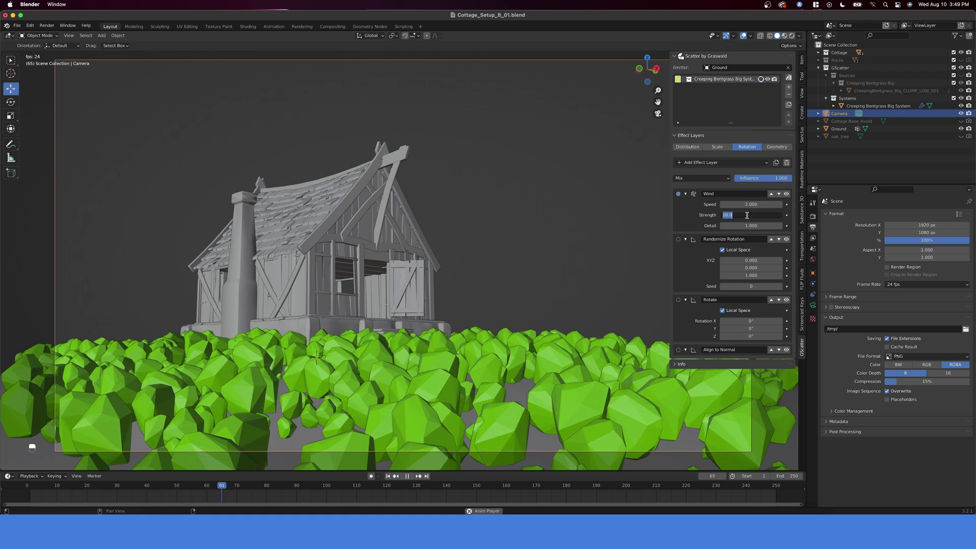
pyautogui.write('15')
pyautogui.press('Return')
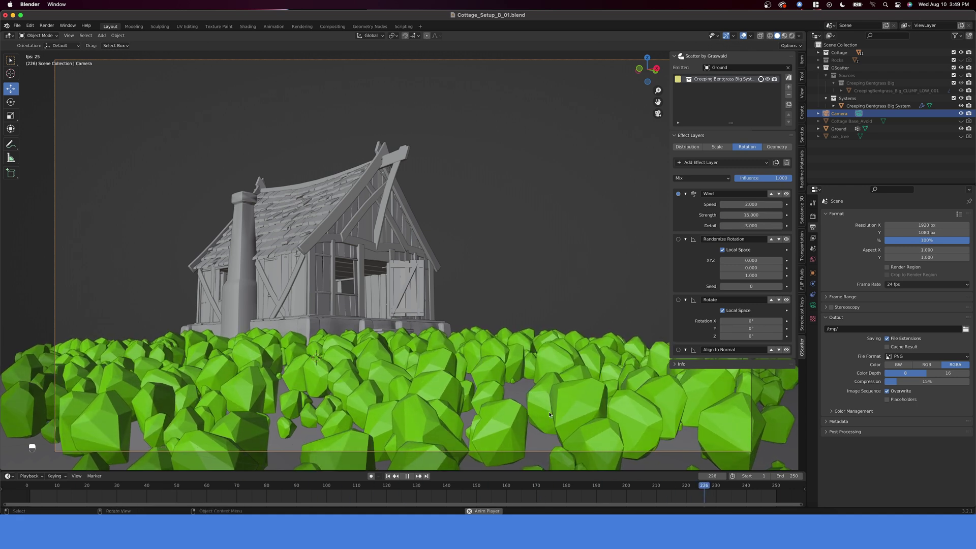
pyautogui.moveTo(549, 414); pyautogui.dragTo(382, 332, button='middle')
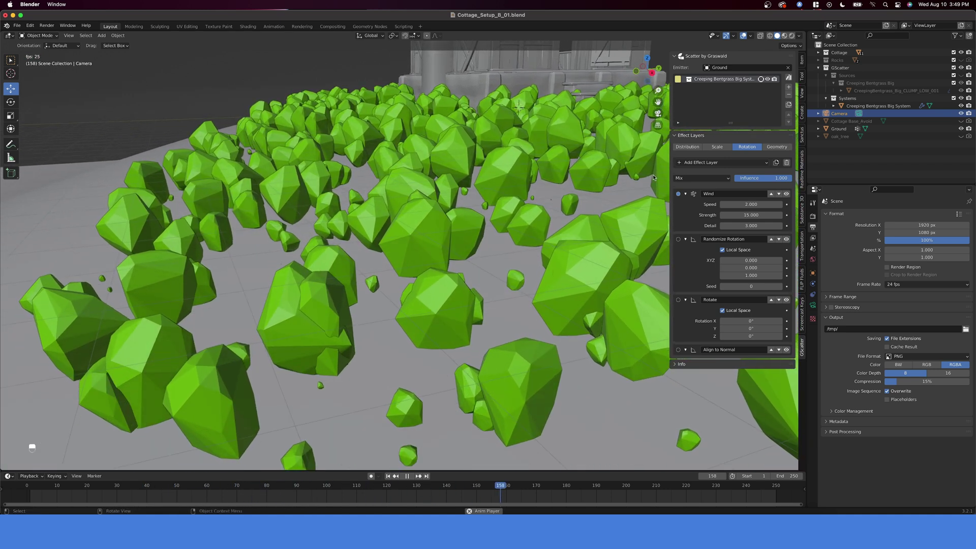
# Raise the Distance Min of the grass's Distribute on Faces layer to 0.1 m
pyautogui.click(687, 146)
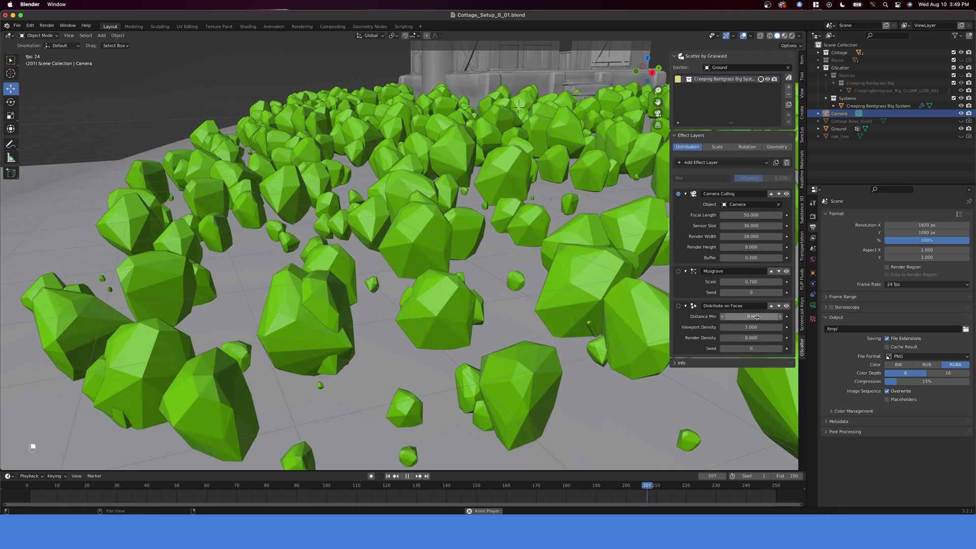
pyautogui.click(780, 318)
pyautogui.click(779, 317)
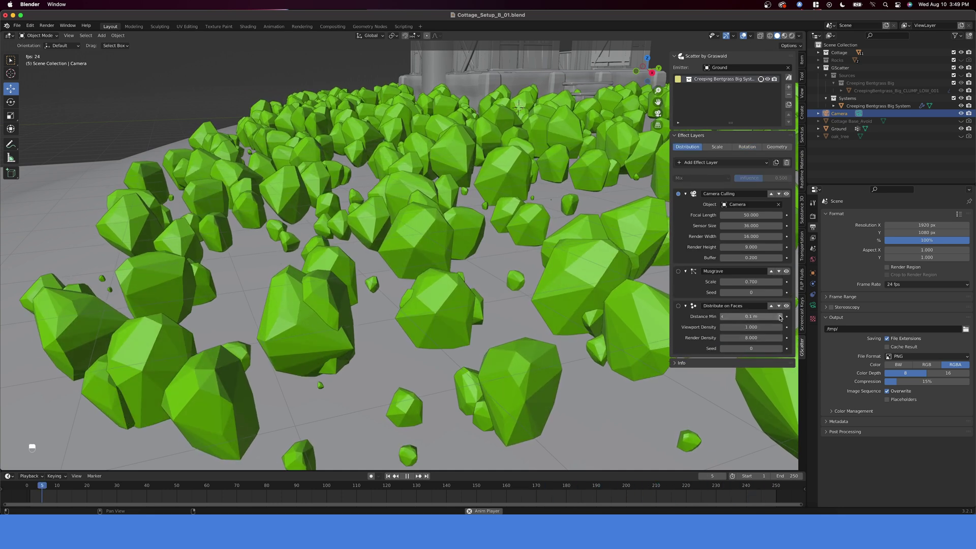
# Raise the grass's Distance Min to 0.5 m, return to the camera view and stop the animation playback
pyautogui.click(780, 317)
pyautogui.click(780, 318)
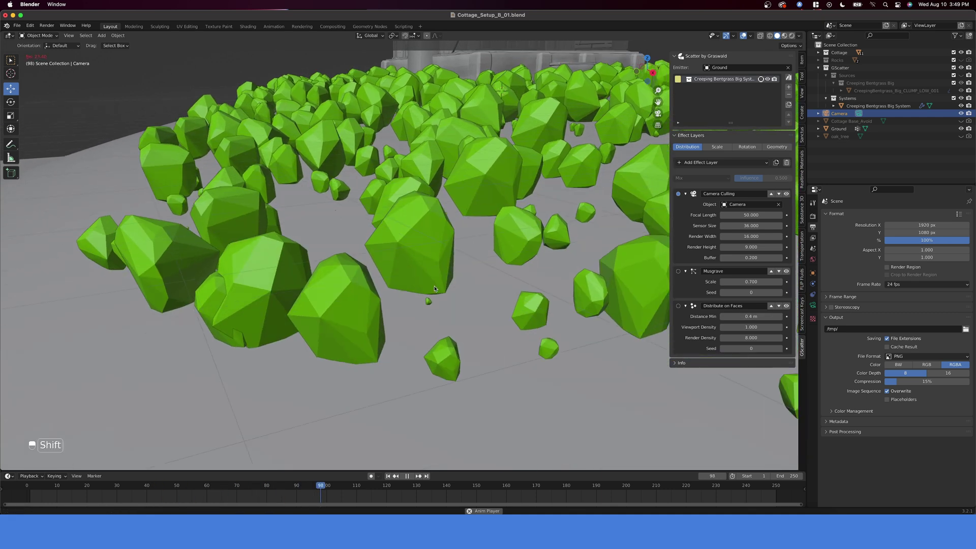
pyautogui.click(780, 317)
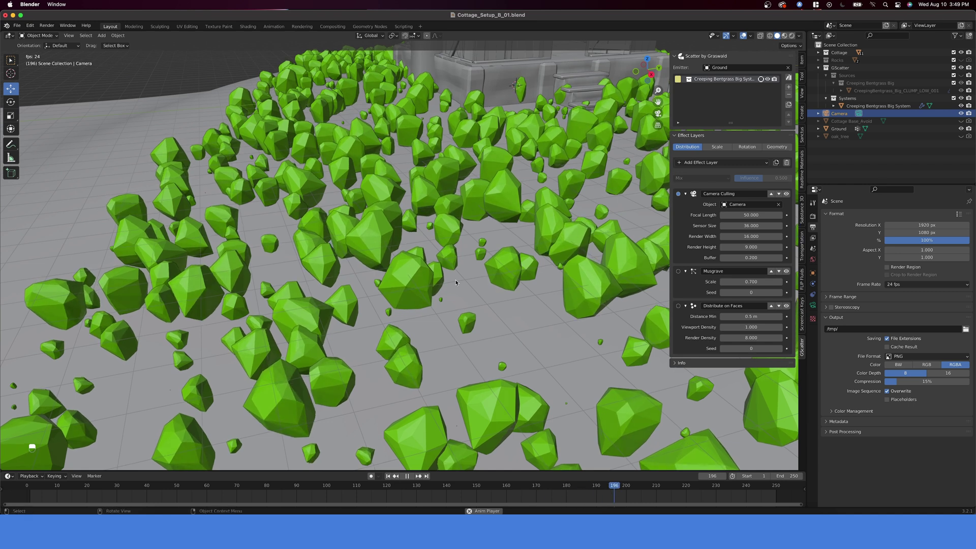
pyautogui.press('KP_0')
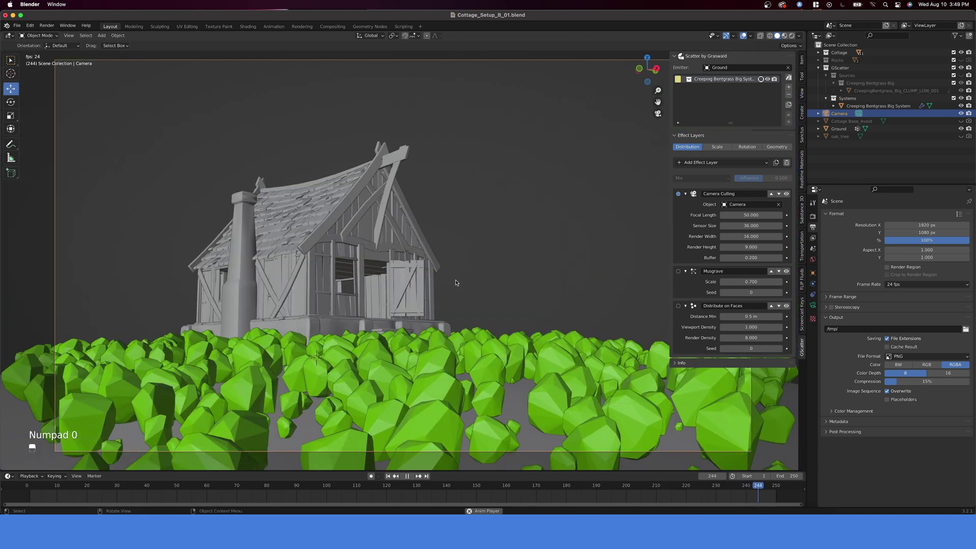
pyautogui.press('Escape')
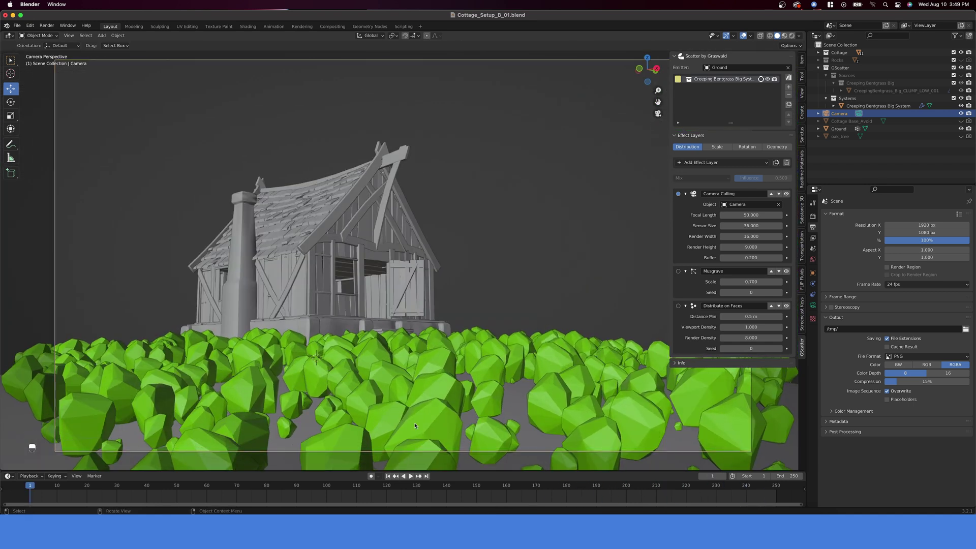
# Scatter the Dandelion Seedhead asset from the GScatter asset browser onto the ground
pyautogui.click(788, 79)
pyautogui.click(215, 498)
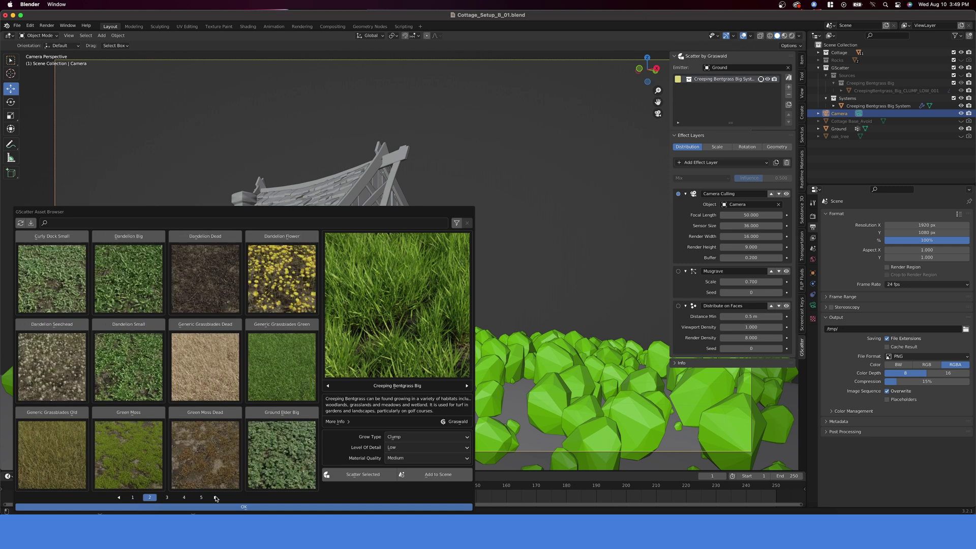
pyautogui.click(215, 497)
pyautogui.click(119, 498)
pyautogui.click(67, 329)
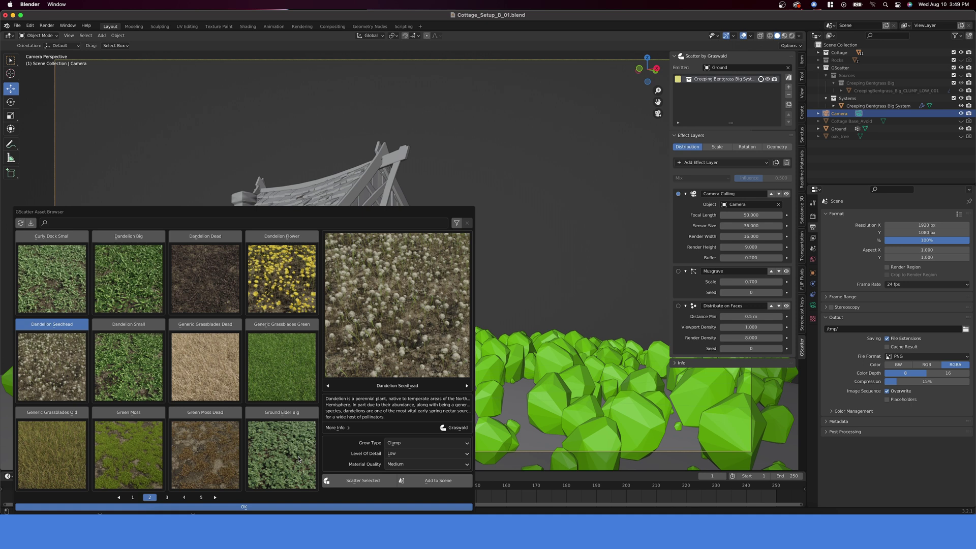
pyautogui.click(363, 480)
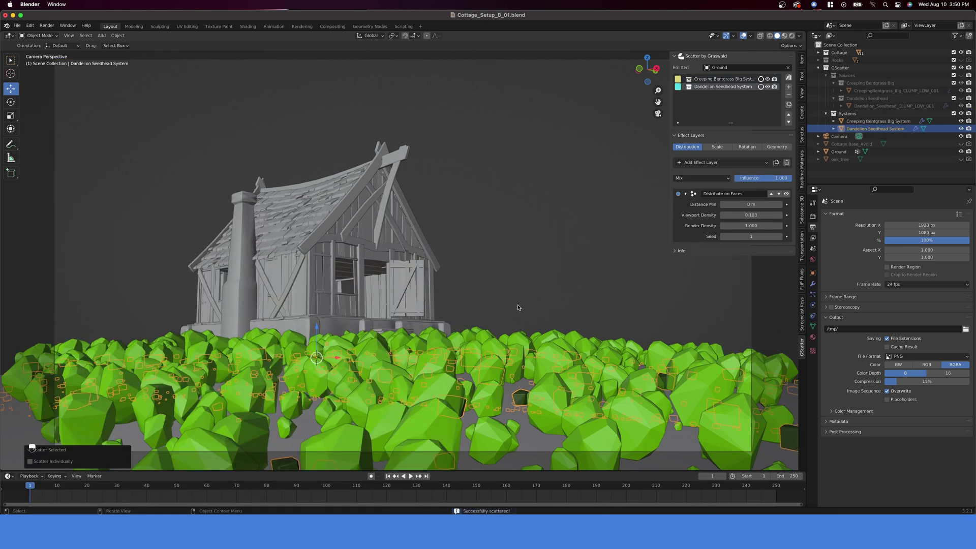
# Hide the Creeping Bentgrass Big system in the viewport, with the whole ground in view
pyautogui.moveTo(521, 313); pyautogui.dragTo(521, 346, button='middle')
pyautogui.scroll(-3, 521, 346)
pyautogui.click(767, 78)
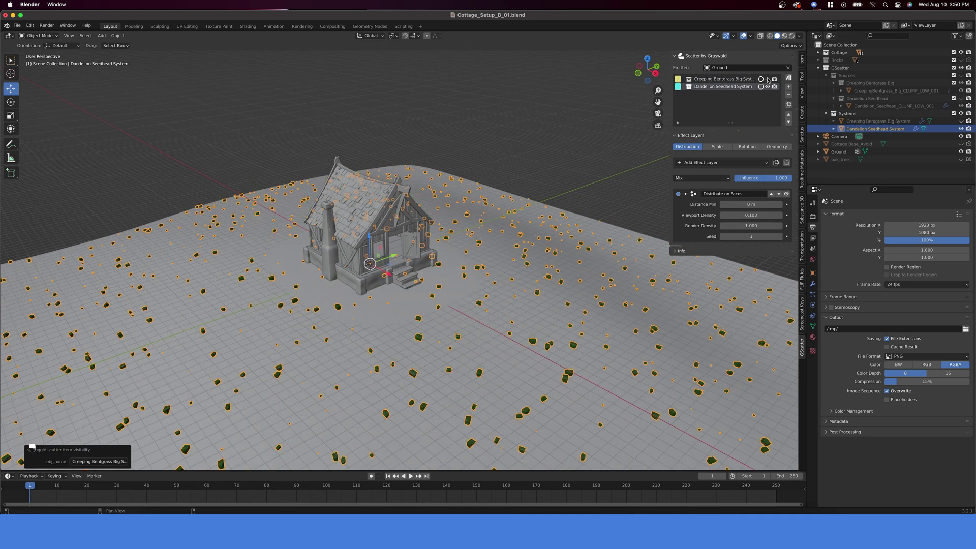
# Add a Camera Culling layer to the Dandelion Seedhead distribution, using Camera as its object and a Buffer of 0.2
pyautogui.click(749, 163)
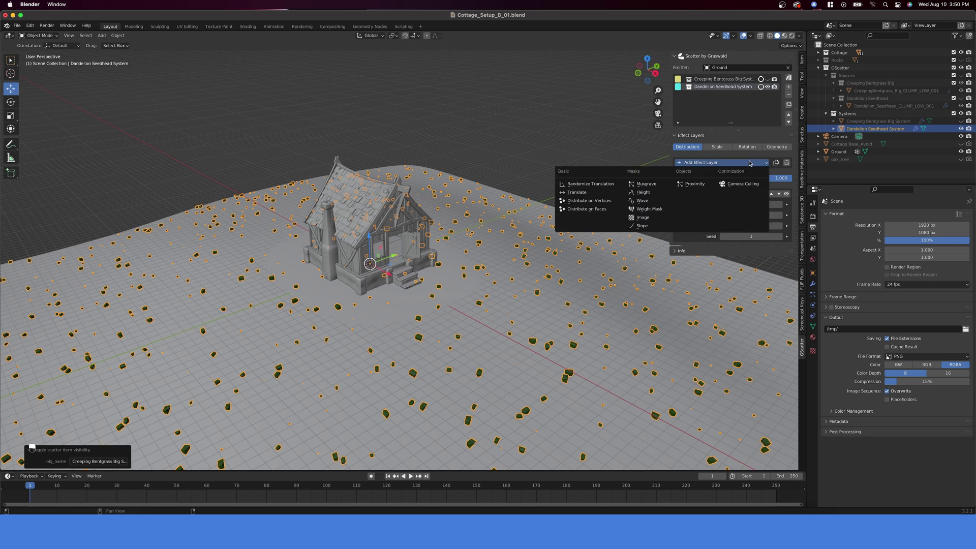
pyautogui.click(737, 184)
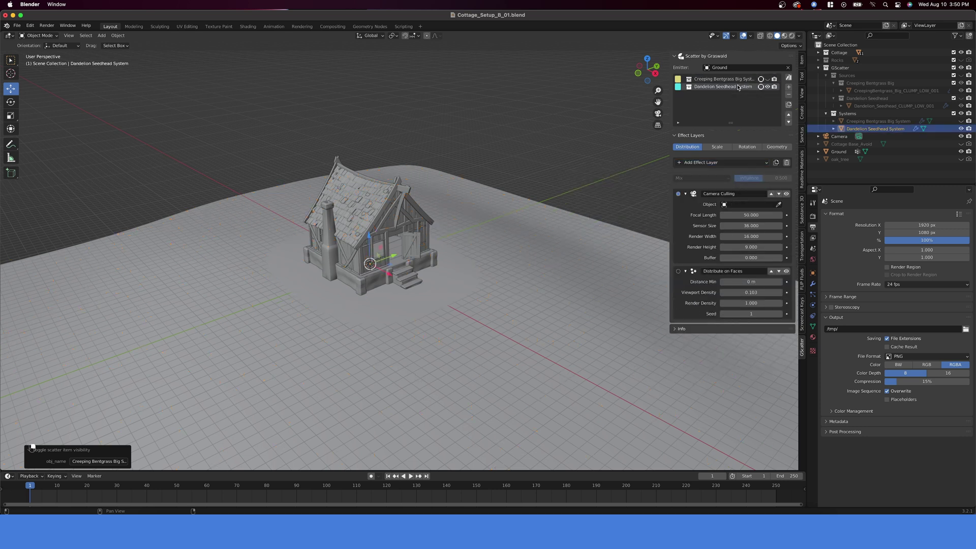
pyautogui.click(745, 205)
pyautogui.click(744, 216)
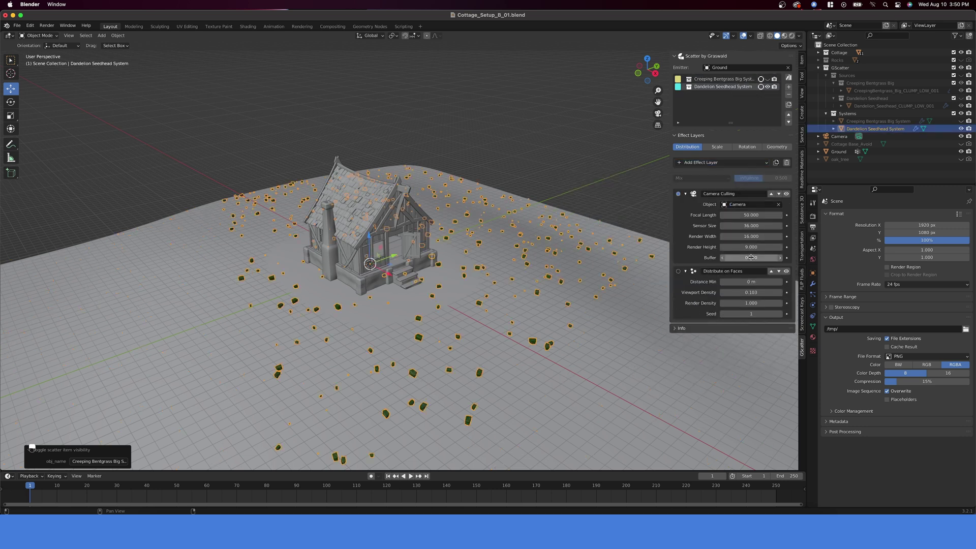
# Add a Weight Mask layer to the Dandelion Seedhead distribution and start painting its weight map on the ground
pyautogui.click(699, 163)
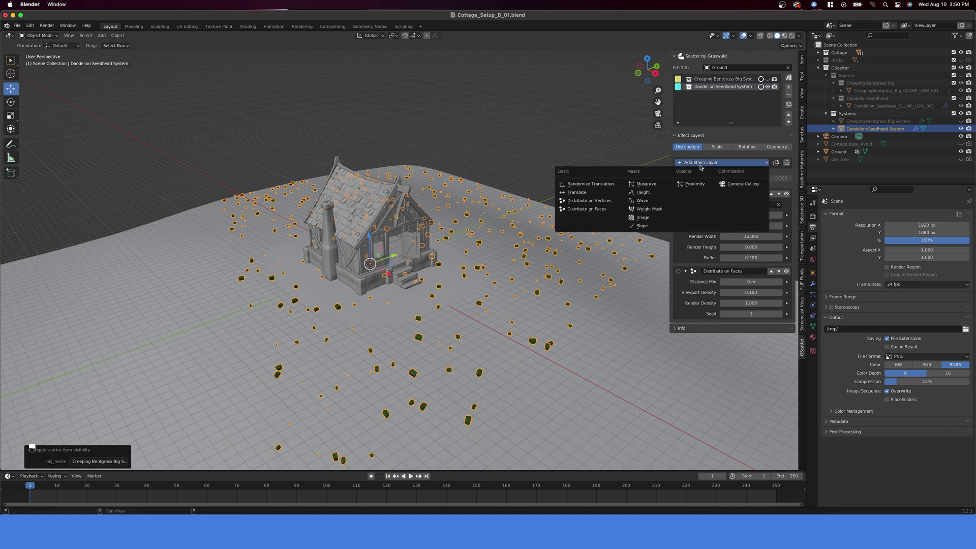
pyautogui.click(660, 213)
pyautogui.moveTo(539, 235)
pyautogui.mouseDown(button='middle')
pyautogui.moveTo(534, 248)
pyautogui.moveTo(541, 227)
pyautogui.mouseUp(button='middle')
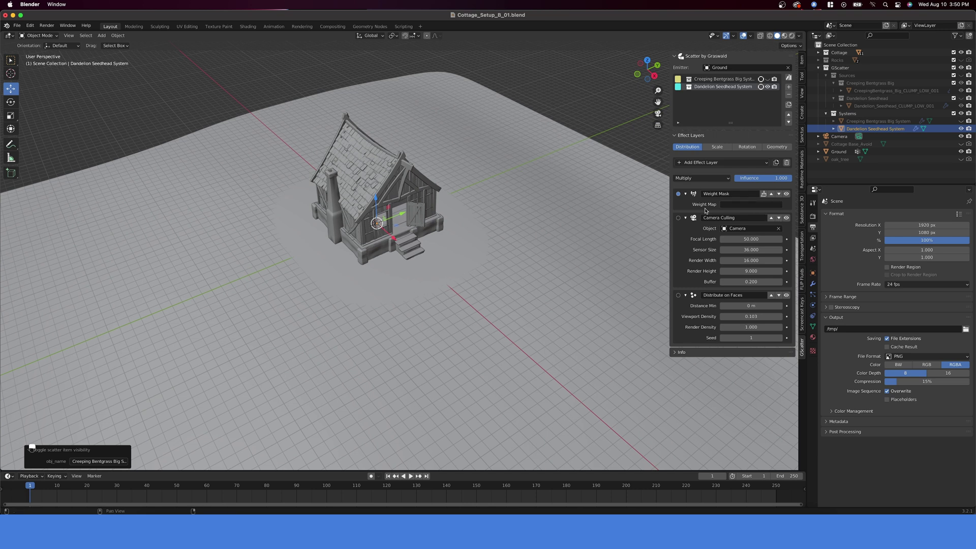
pyautogui.click(763, 194)
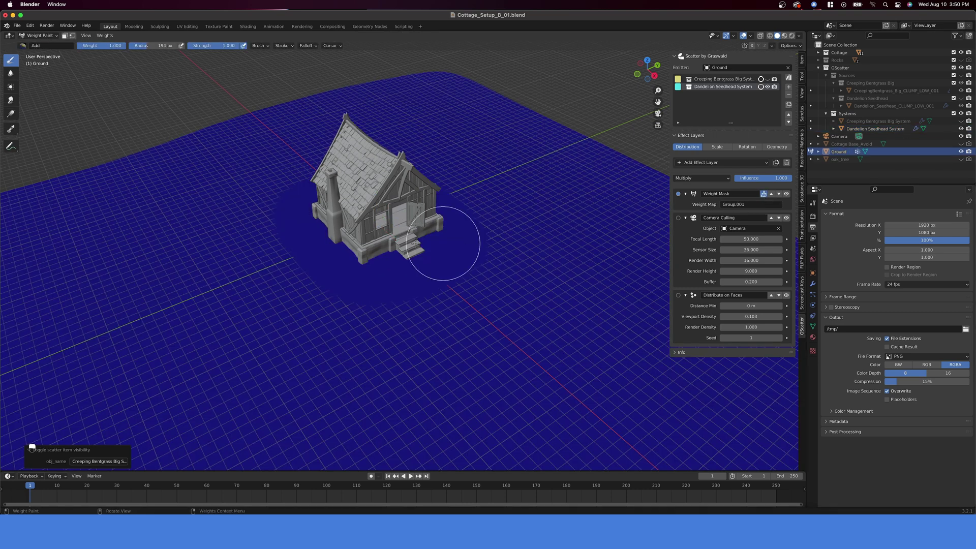
# Paint broad weight strokes in front of and beside the cottage, then finish weight painting and return to the camera view
pyautogui.moveTo(248, 176)
pyautogui.mouseDown()
pyautogui.moveTo(224, 204)
pyautogui.moveTo(241, 252)
pyautogui.moveTo(305, 344)
pyautogui.moveTo(432, 347)
pyautogui.moveTo(517, 372)
pyautogui.mouseUp()
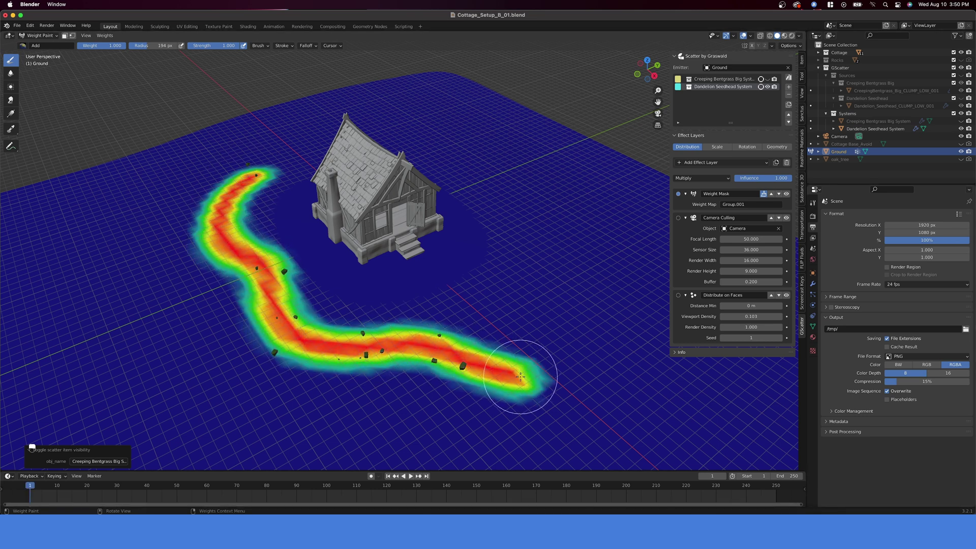
pyautogui.click(158, 207)
pyautogui.moveTo(157, 207)
pyautogui.mouseDown()
pyautogui.moveTo(181, 316)
pyautogui.moveTo(254, 380)
pyautogui.moveTo(427, 432)
pyautogui.mouseUp()
pyautogui.keyDown('shift'); pyautogui.moveTo(468, 229); pyautogui.dragTo(423, 214, button='middle'); pyautogui.keyUp('shift')
pyautogui.moveTo(386, 138)
pyautogui.mouseDown()
pyautogui.moveTo(422, 192)
pyautogui.moveTo(625, 351)
pyautogui.mouseUp()
pyautogui.moveTo(254, 190); pyautogui.dragTo(374, 165, button='middle')
pyautogui.moveTo(325, 310)
pyautogui.mouseDown()
pyautogui.moveTo(285, 305)
pyautogui.moveTo(163, 244)
pyautogui.moveTo(152, 213)
pyautogui.moveTo(656, 317)
pyautogui.mouseUp()
pyautogui.moveTo(513, 290); pyautogui.dragTo(478, 292, button='middle')
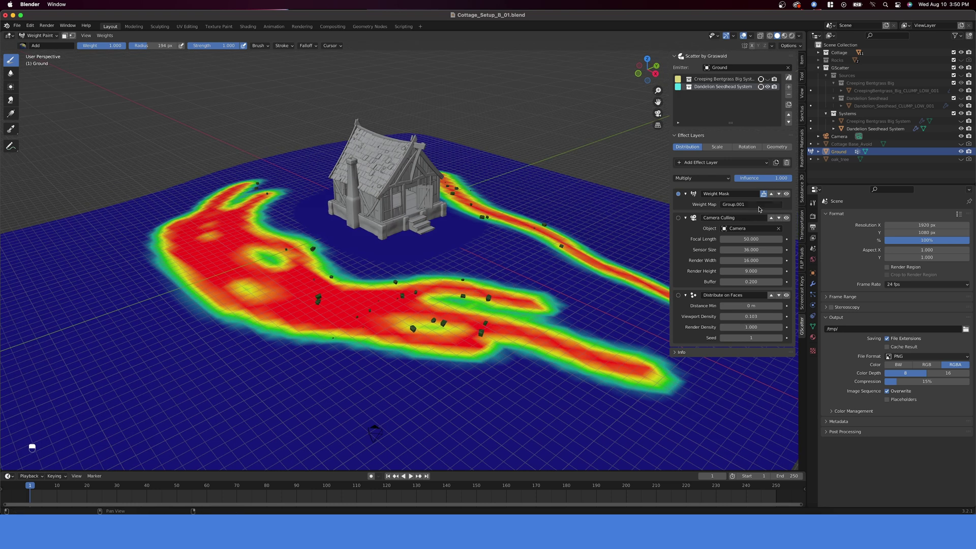
pyautogui.click(763, 194)
pyautogui.press('KP_0')
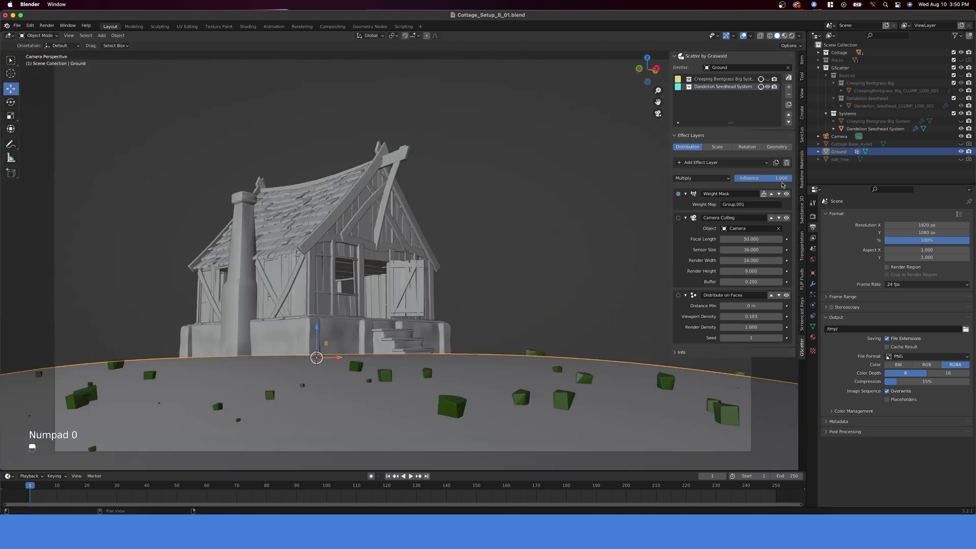
# Enlarge the Dandelion Seedhead's Main scale with the Viewport Proxy switched off, and turn the proxy back on
pyautogui.click(777, 147)
pyautogui.click(786, 194)
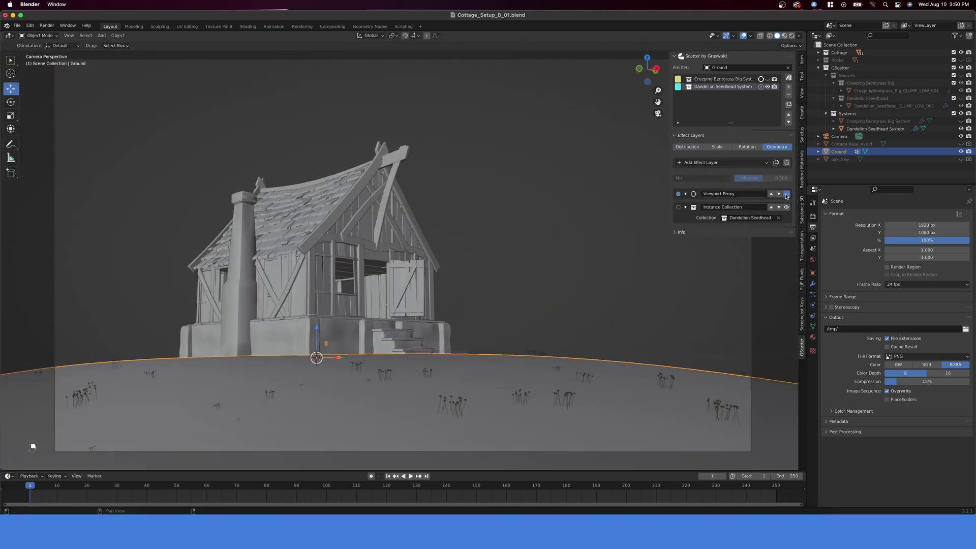
pyautogui.click(726, 148)
pyautogui.moveTo(746, 228); pyautogui.dragTo(803, 228)
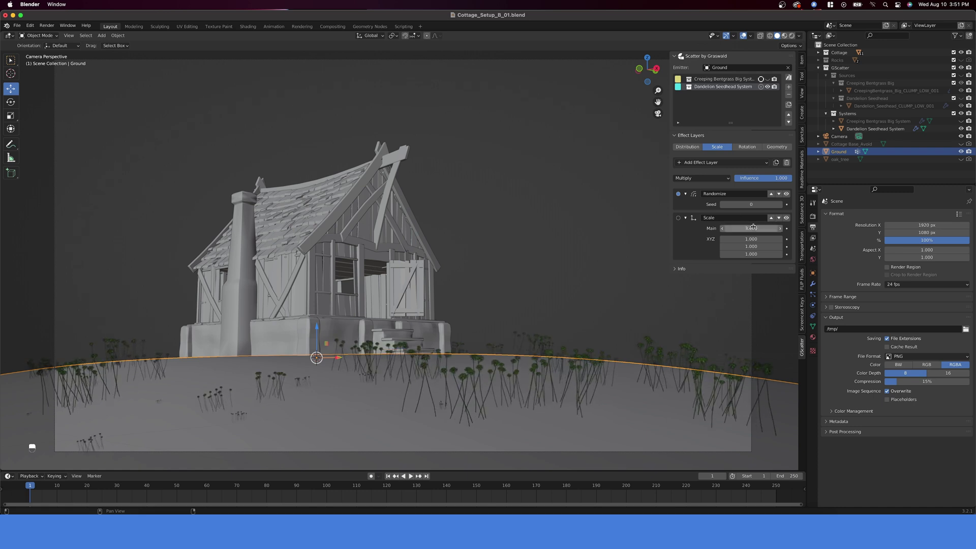
pyautogui.click(782, 148)
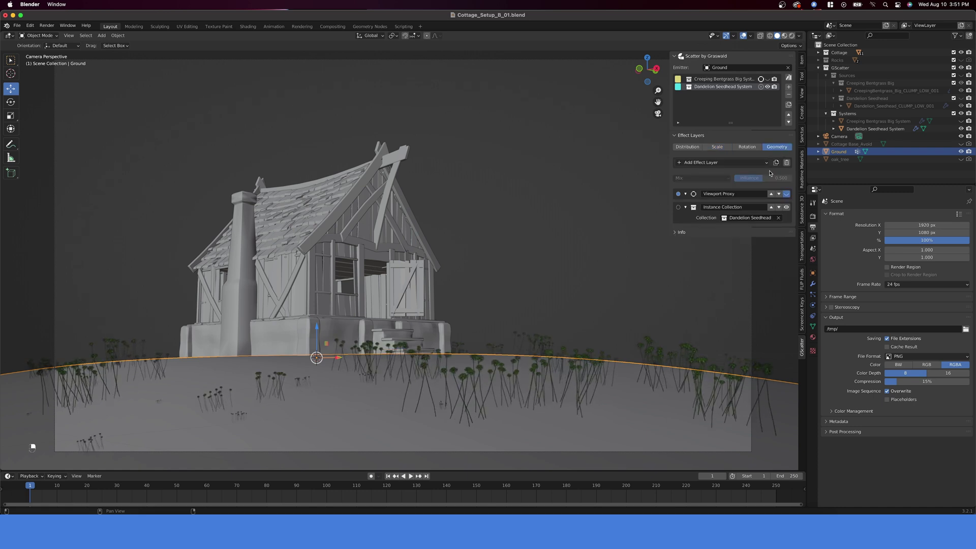
pyautogui.click(786, 194)
# Try Viewport Density values of 0.5 and 0.3 on the Dandelion Seedhead's Distribute on Faces layer
pyautogui.click(687, 146)
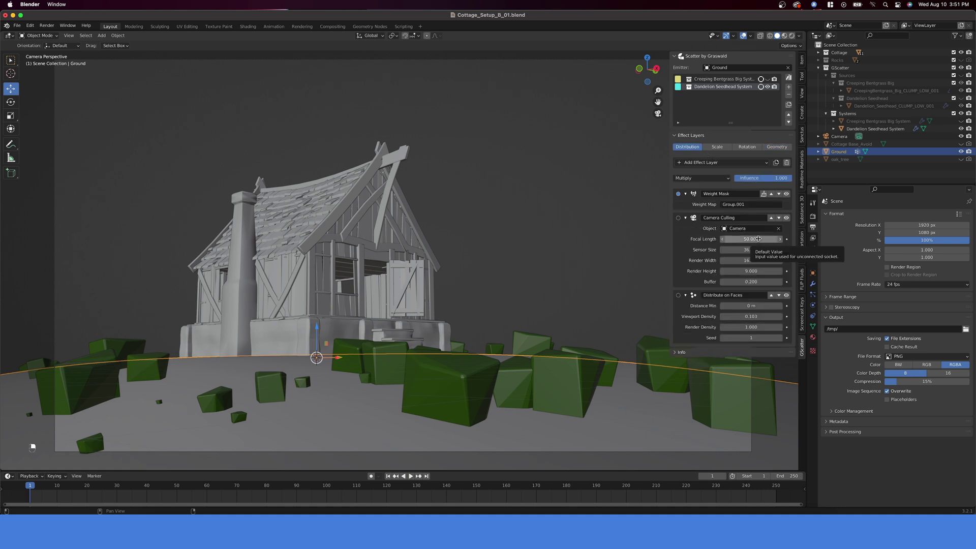
pyautogui.click(765, 317)
pyautogui.write('1')
pyautogui.press('Return')
pyautogui.write('0.5')
pyautogui.press('Return')
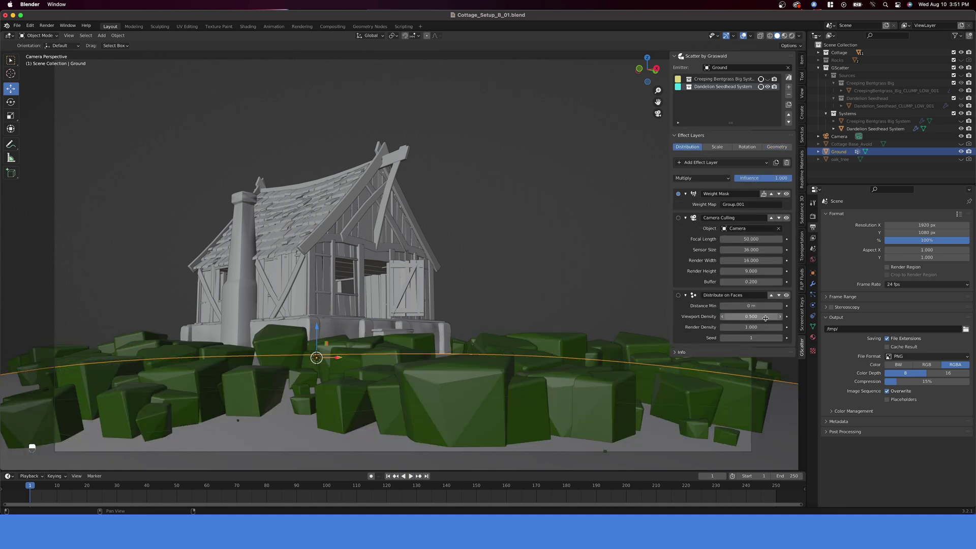
pyautogui.write('0.3')
pyautogui.press('Return')
# Set the Dandelion Seedhead's Render Density to 0.5 and Viewport Density to 0.1
pyautogui.click(763, 326)
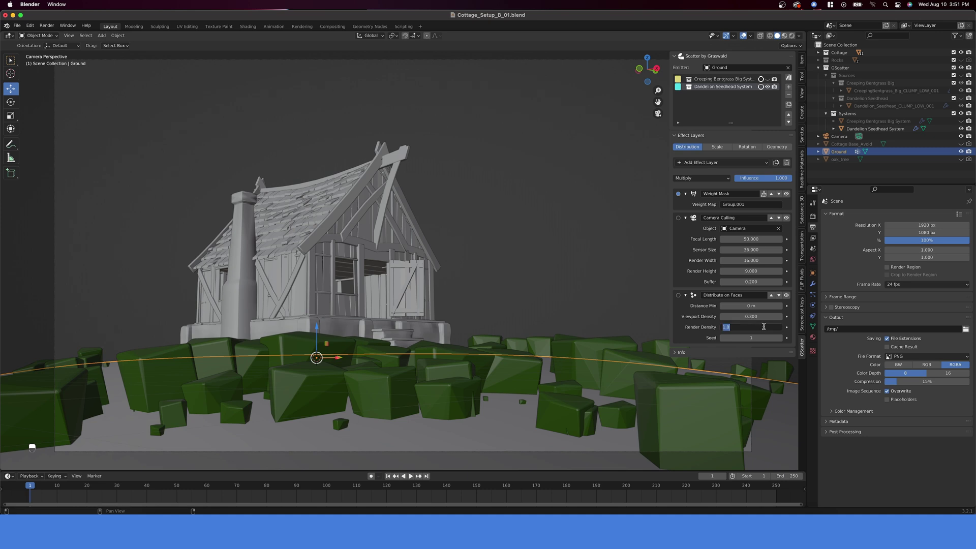
pyautogui.click(762, 316)
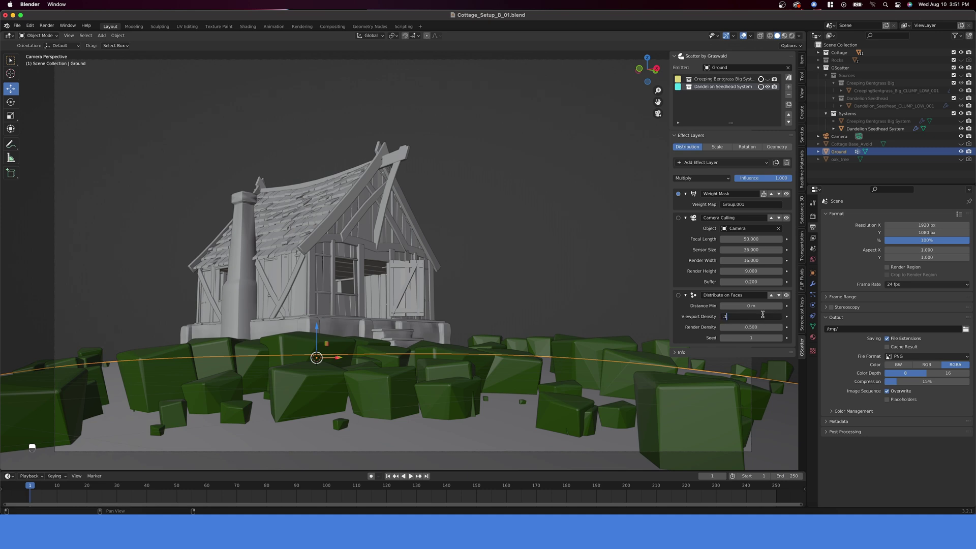
pyautogui.write('.1')
pyautogui.press('Return')
pyautogui.click(556, 294)
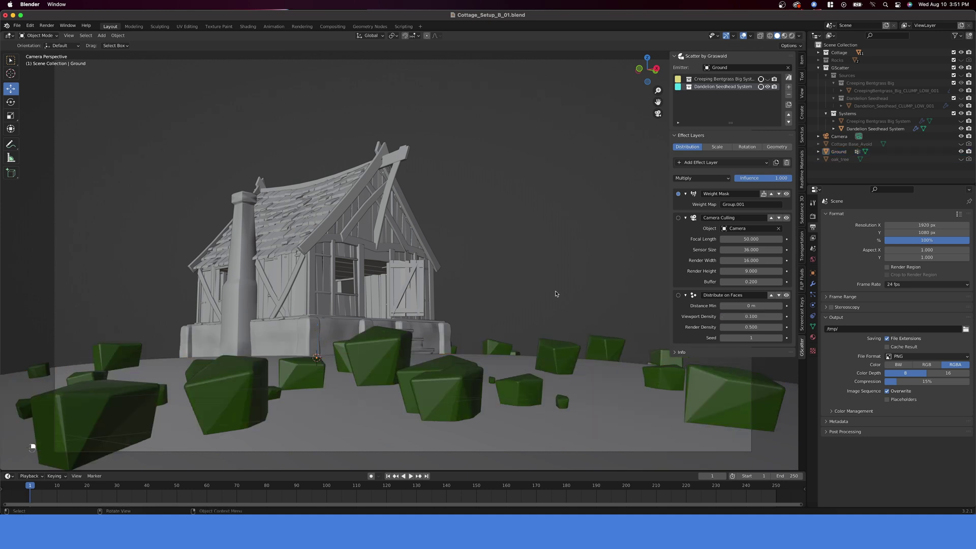
# Render the camera view to check the grass and dandelions together, and close the render window
pyautogui.click(767, 79)
pyautogui.click(767, 79)
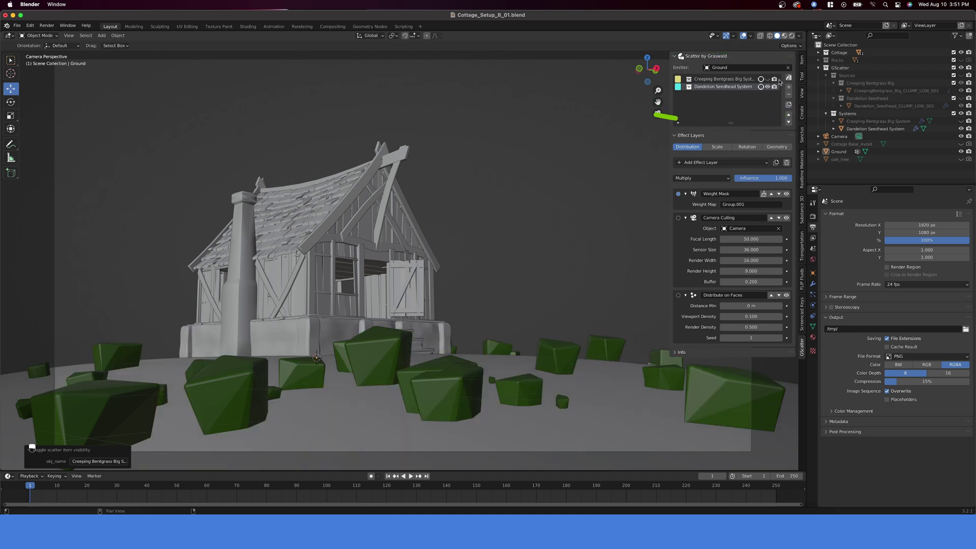
pyautogui.press('F12')
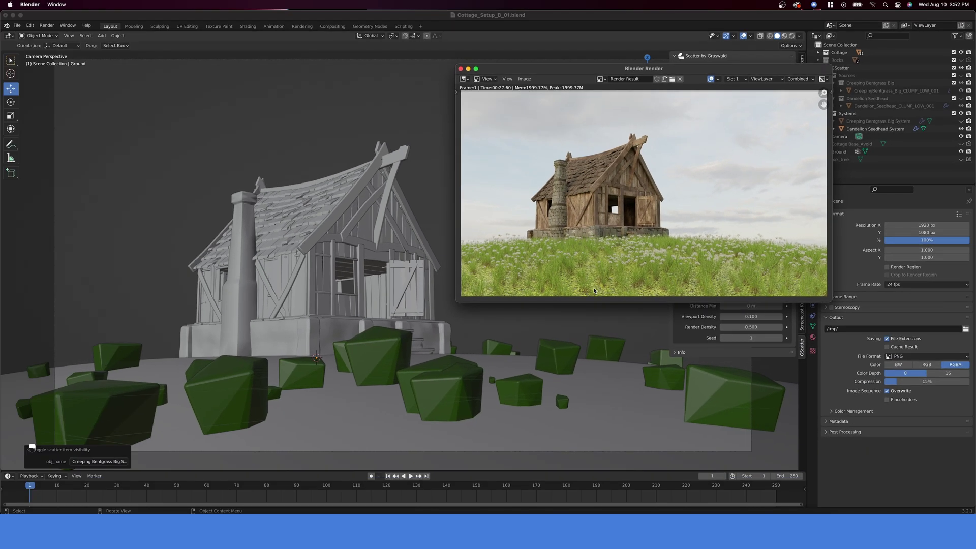
pyautogui.press('Escape')
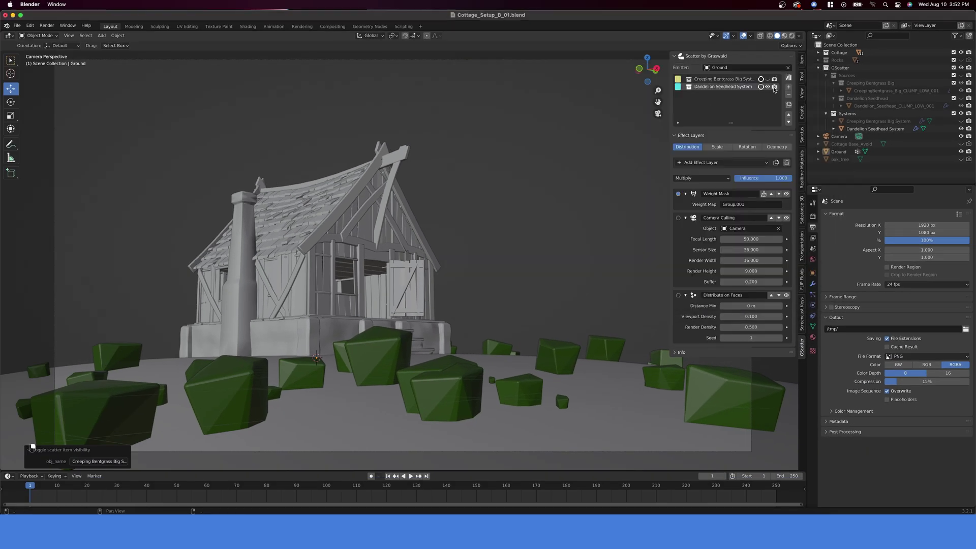
# Hide the Dandelion Seedhead system in the viewport and scatter the Dandelion Small asset onto the ground
pyautogui.click(768, 86)
pyautogui.press('KP_0')
pyautogui.click(788, 78)
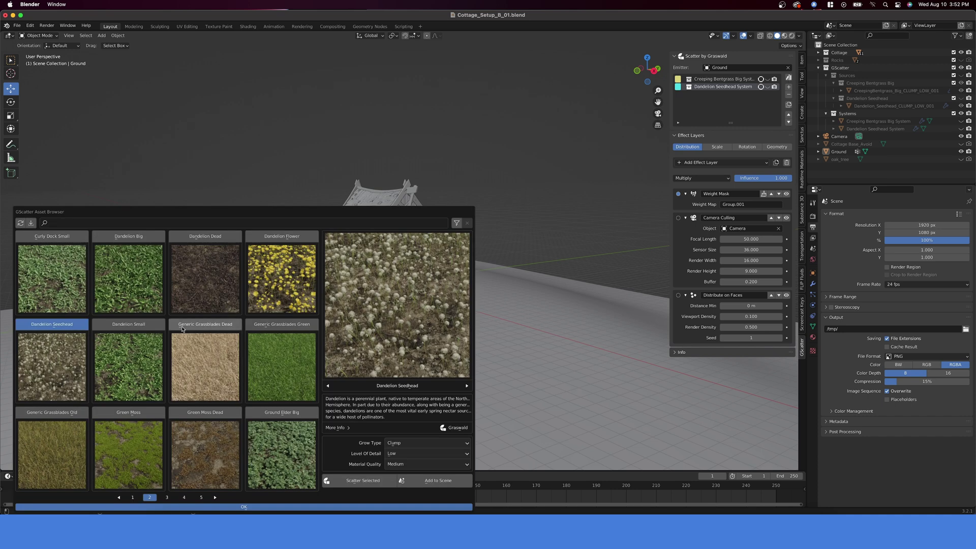
pyautogui.click(152, 328)
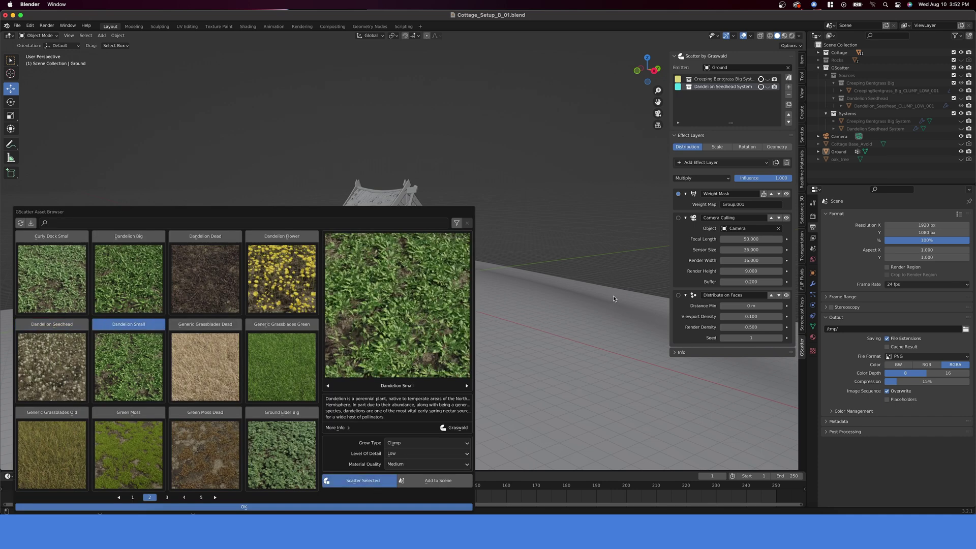
pyautogui.click(602, 249)
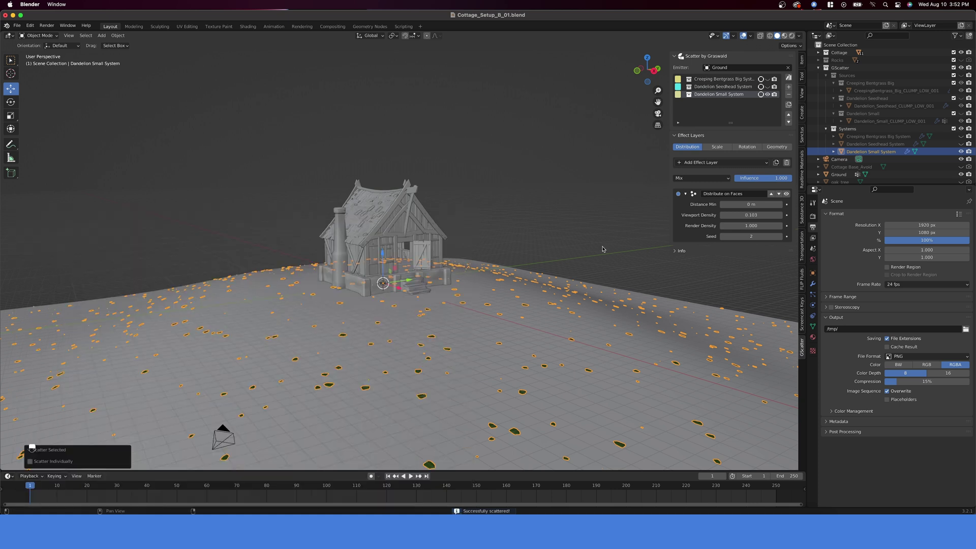
# Set the Viewport Density of the Dandelion Small's Distribute on Faces layer to 10
pyautogui.write('5')
pyautogui.press('Return')
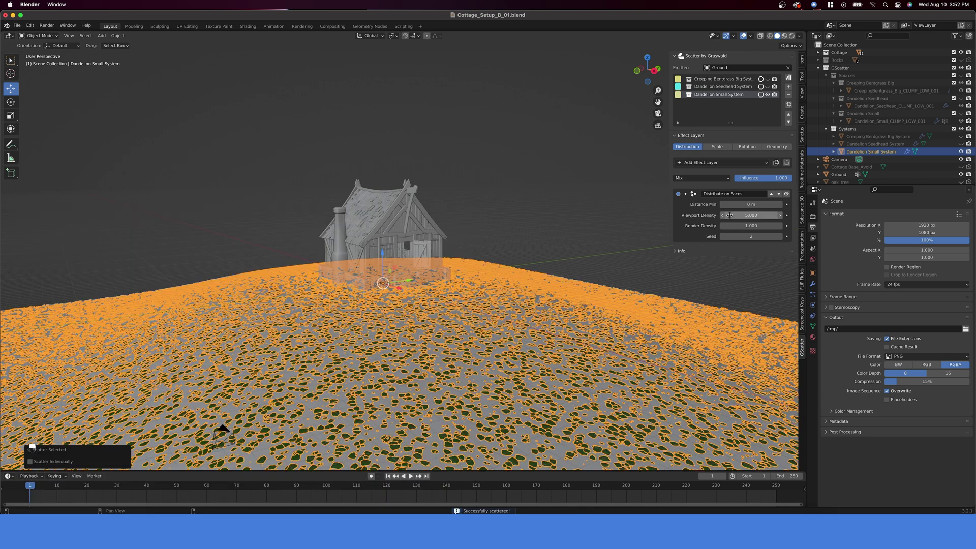
pyautogui.doubleClick(730, 215)
pyautogui.write('10')
pyautogui.press('Return')
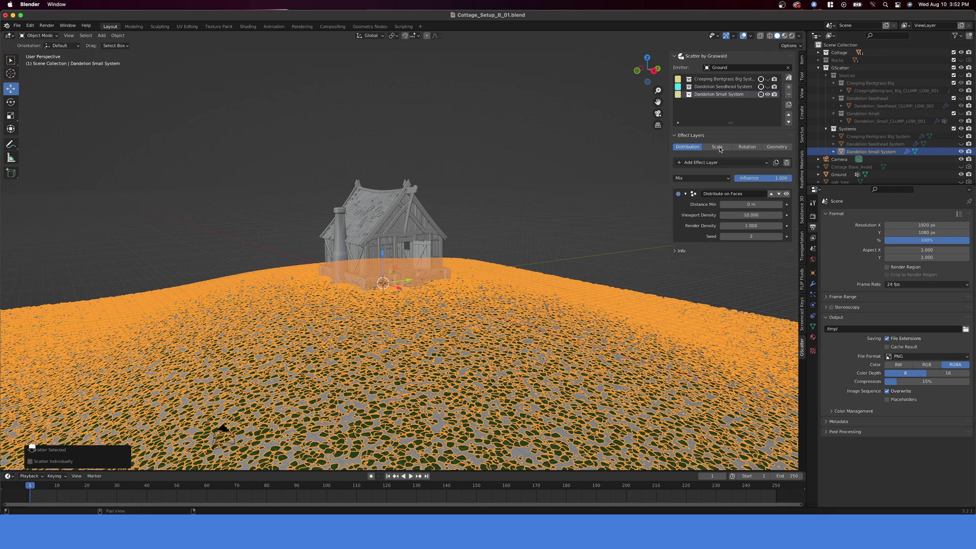
# Set the Main scale of the Dandelion Small system to 1.5
pyautogui.click(717, 147)
pyautogui.doubleClick(764, 231)
pyautogui.write('1.5')
pyautogui.press('Return')
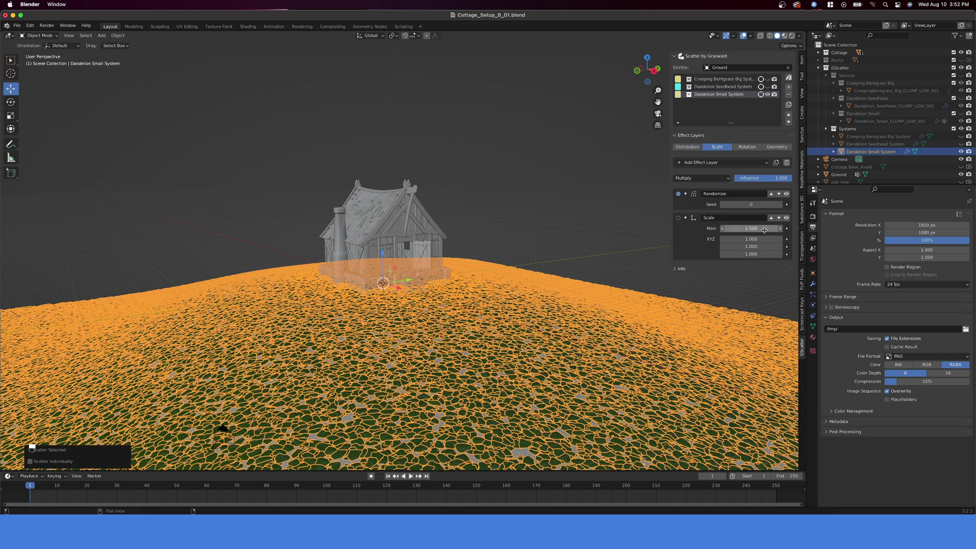
# Copy the Dandelion Small's Viewport Density of 10 to its Render Density
pyautogui.click(687, 147)
pyautogui.doubleClick(760, 215)
pyautogui.write('10.000')
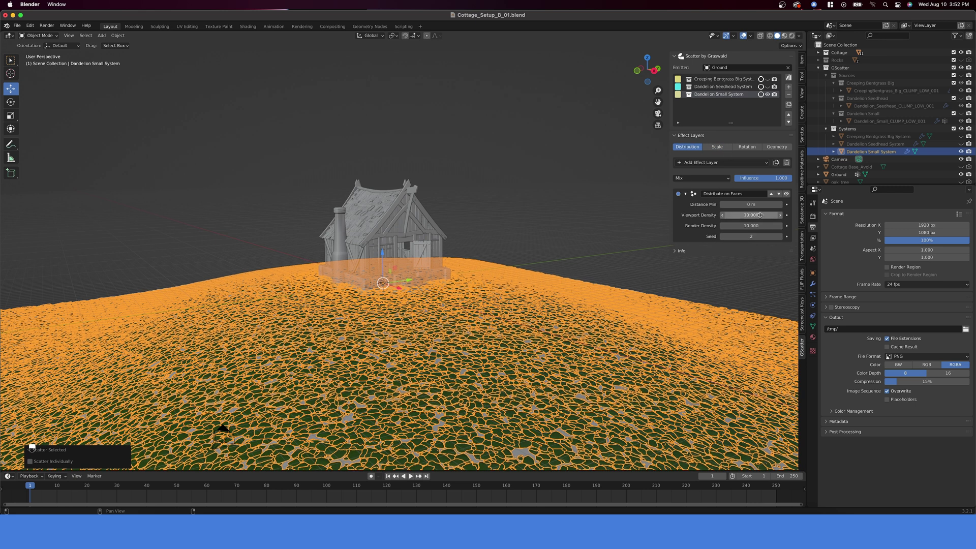
# Set the Dandelion Small system's Viewport Density to 1 and its Main scale to 1.6
pyautogui.press('Return')
pyautogui.click(717, 147)
pyautogui.doubleClick(762, 229)
pyautogui.write('1.6')
pyautogui.press('Return')
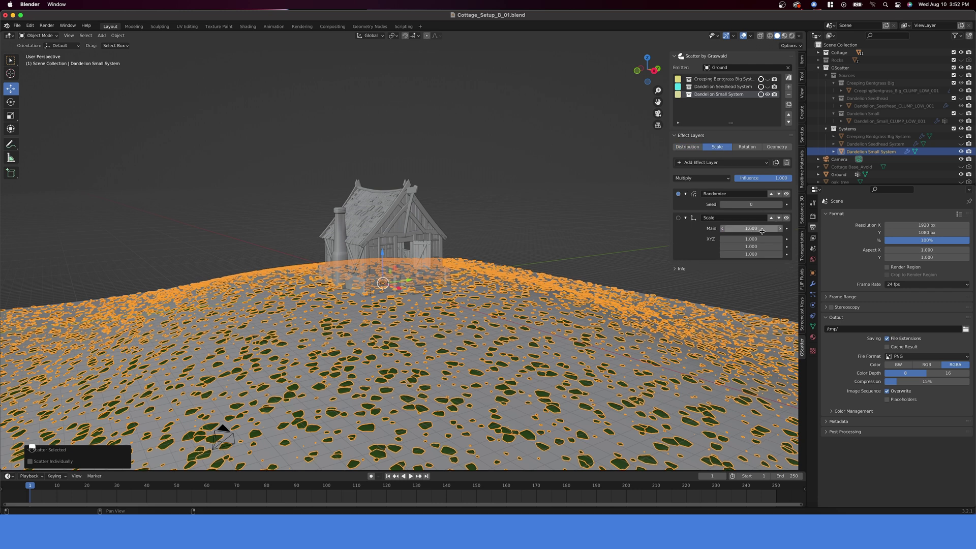
# Add a Camera Culling layer to the Dandelion Small's distribution, using the Camera object and a Buffer of 0.2
pyautogui.click(687, 147)
pyautogui.click(750, 164)
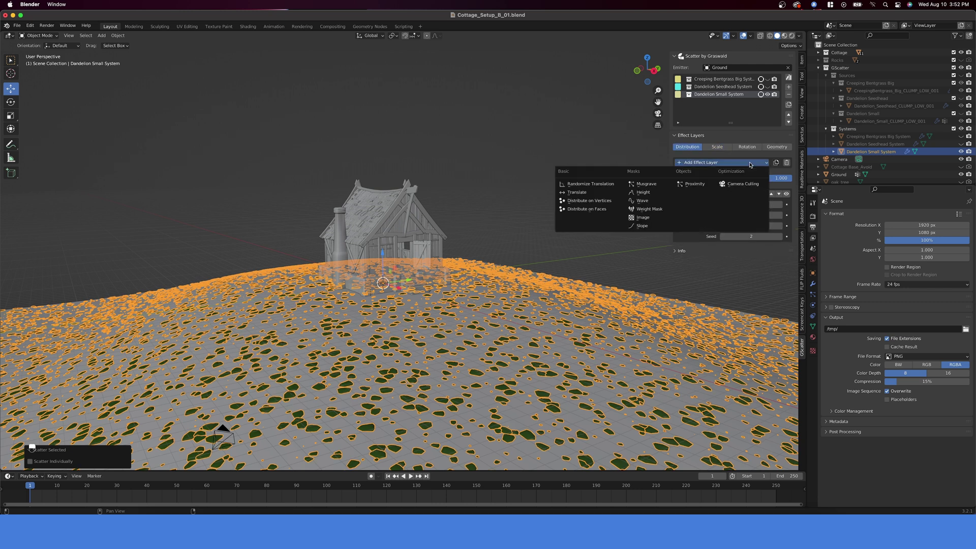
pyautogui.click(746, 184)
pyautogui.click(755, 205)
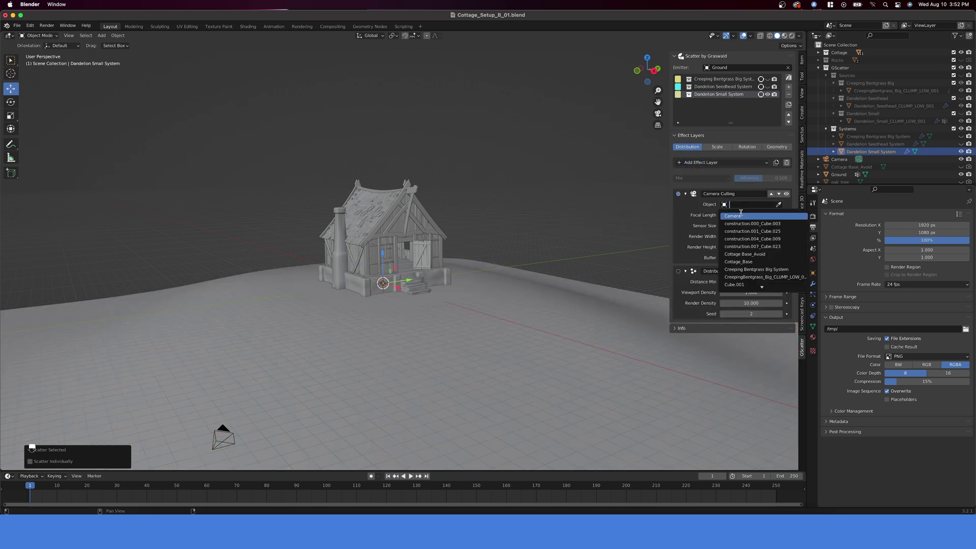
pyautogui.click(739, 214)
pyautogui.click(747, 257)
pyautogui.write('.2')
pyautogui.press('Return')
pyautogui.click(528, 233)
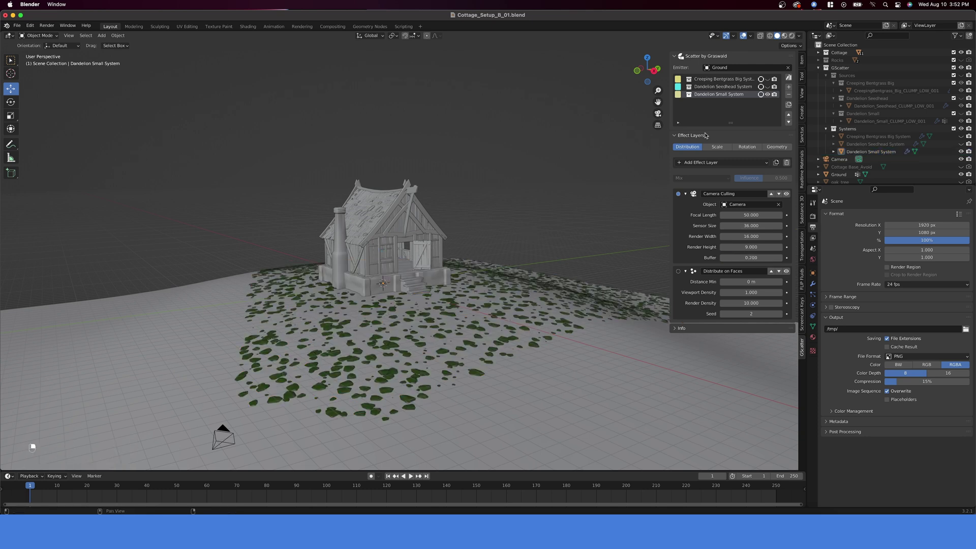
# Hide the Dandelion Small system in the viewport and set the Creeping Bentgrass Big system's Render Density to 12
pyautogui.click(767, 94)
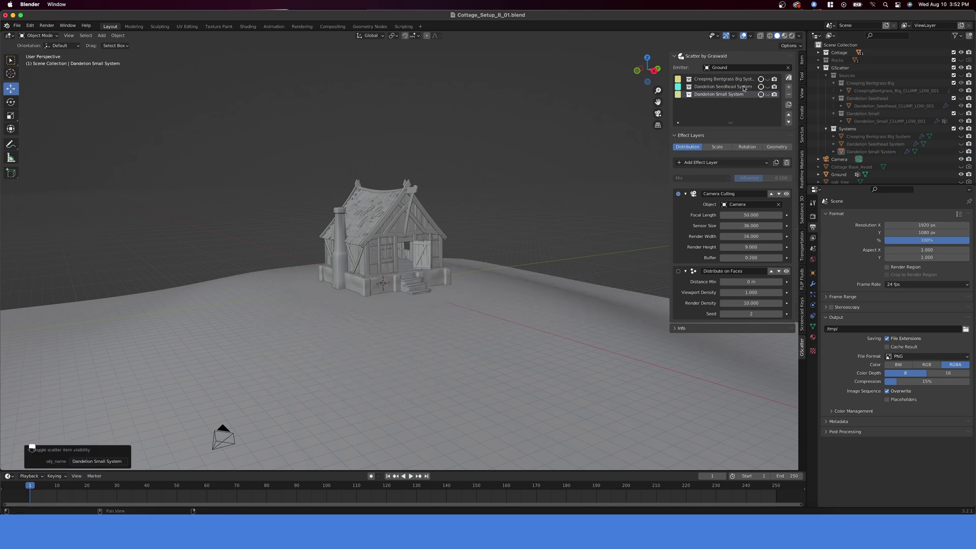
pyautogui.click(738, 79)
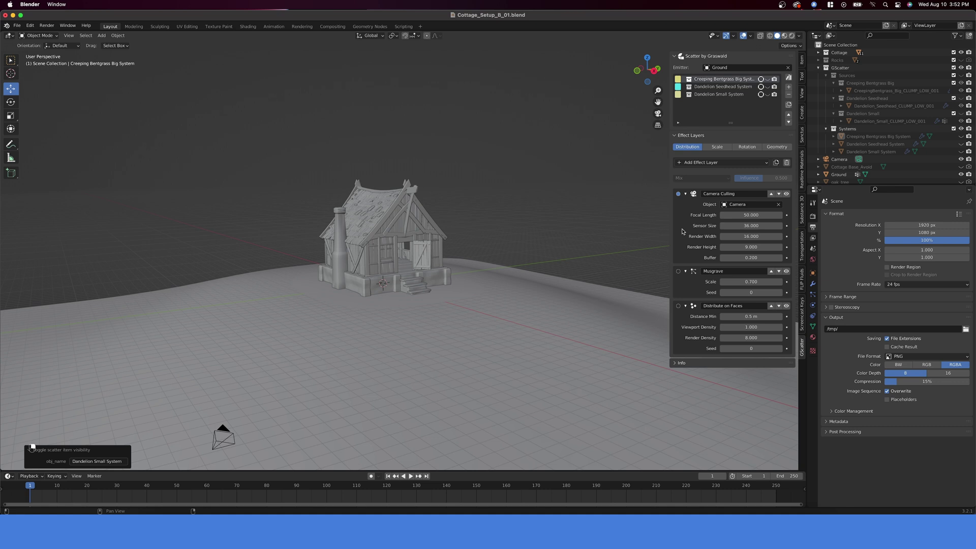
pyautogui.press('Return')
# Render the cottage scene from the camera view
pyautogui.press('KP_0')
pyautogui.press('F12')
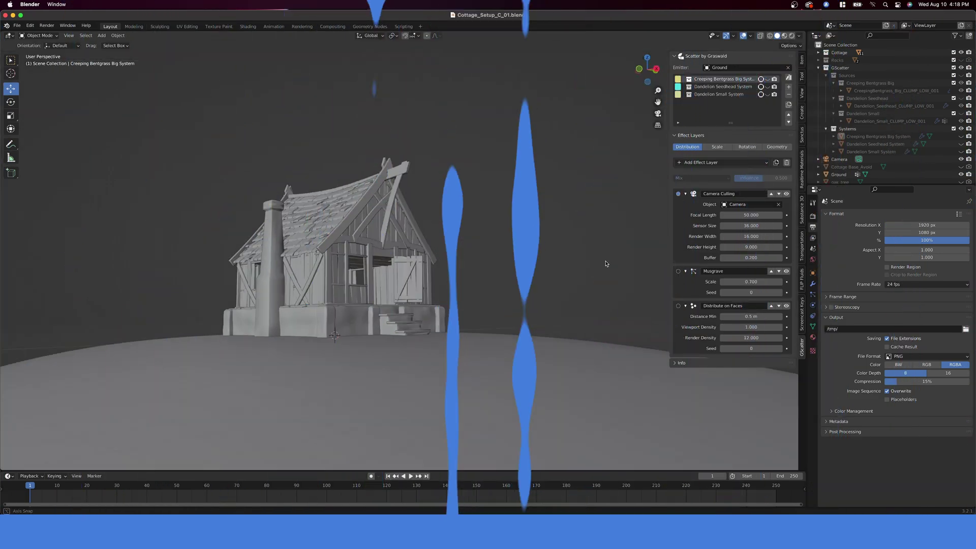
# Unhide the oak_tree object and frame it in the viewport
pyautogui.moveTo(610, 284); pyautogui.dragTo(518, 272, button='middle')
pyautogui.scroll(-1, 952, 176)
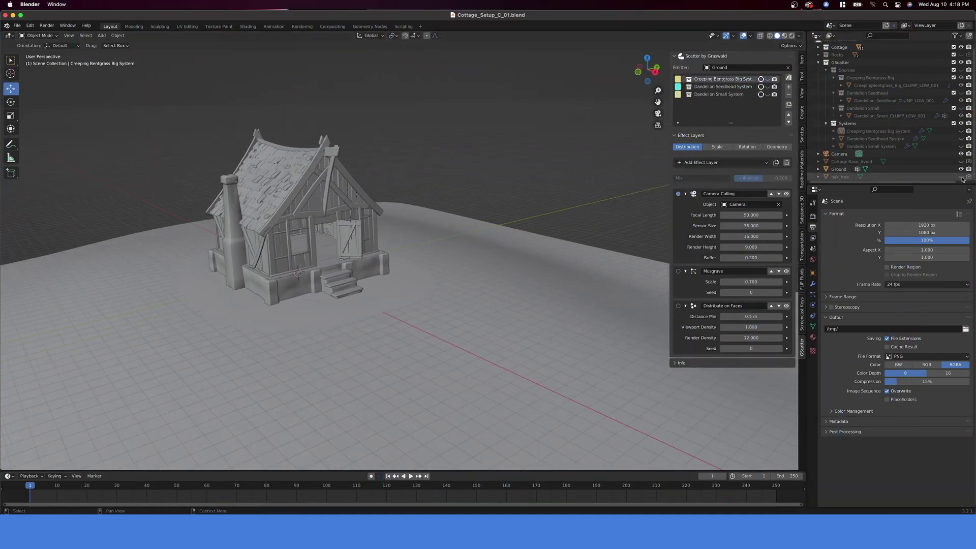
pyautogui.click(961, 177)
pyautogui.click(840, 176)
pyautogui.press('KP_Decimal')
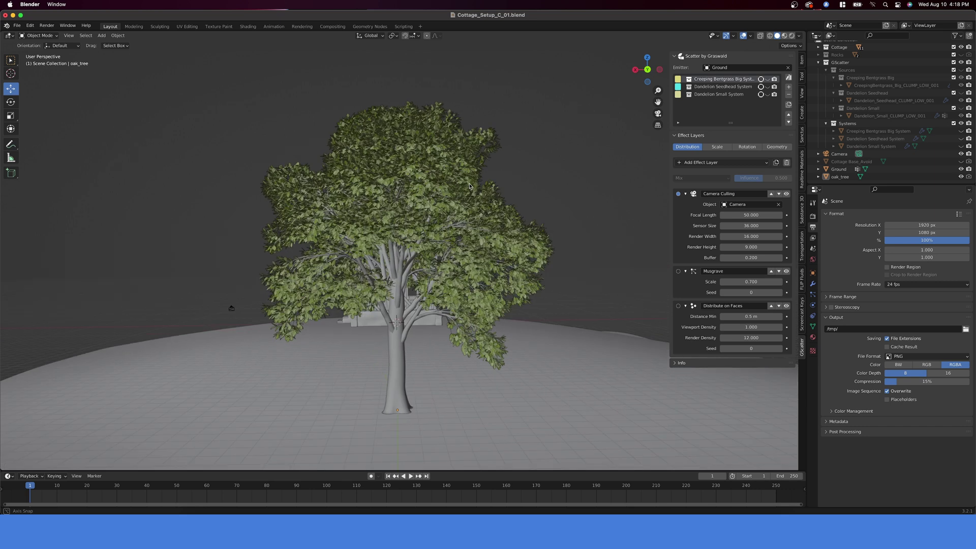
# Scatter the oak_tree object onto the Ground as a new system
pyautogui.moveTo(470, 186); pyautogui.dragTo(523, 251, button='middle')
pyautogui.scroll(-5, 523, 251)
pyautogui.moveTo(422, 254); pyautogui.dragTo(437, 260, button='middle')
pyautogui.keyDown('shift'); pyautogui.moveTo(437, 260); pyautogui.dragTo(530, 237, button='middle'); pyautogui.keyUp('shift')
pyautogui.click(531, 237)
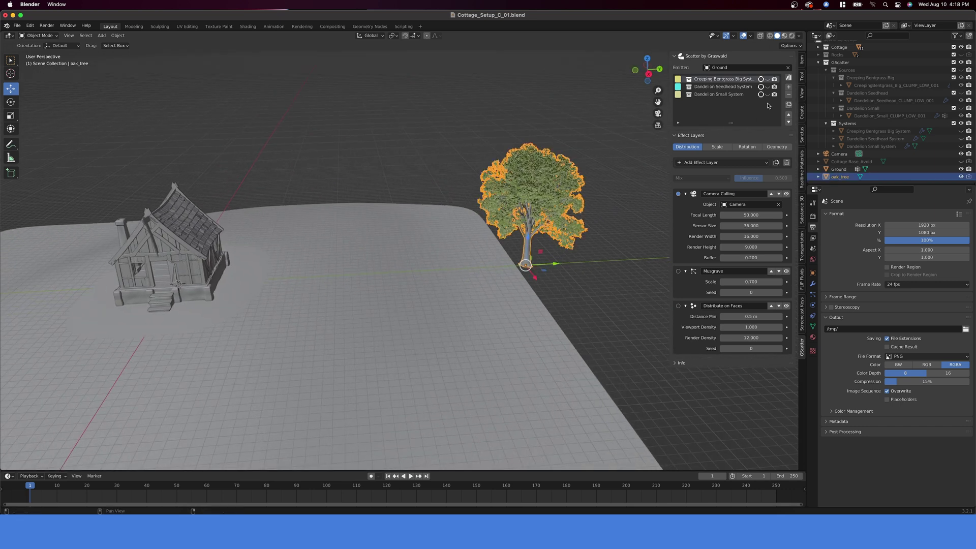
pyautogui.click(789, 87)
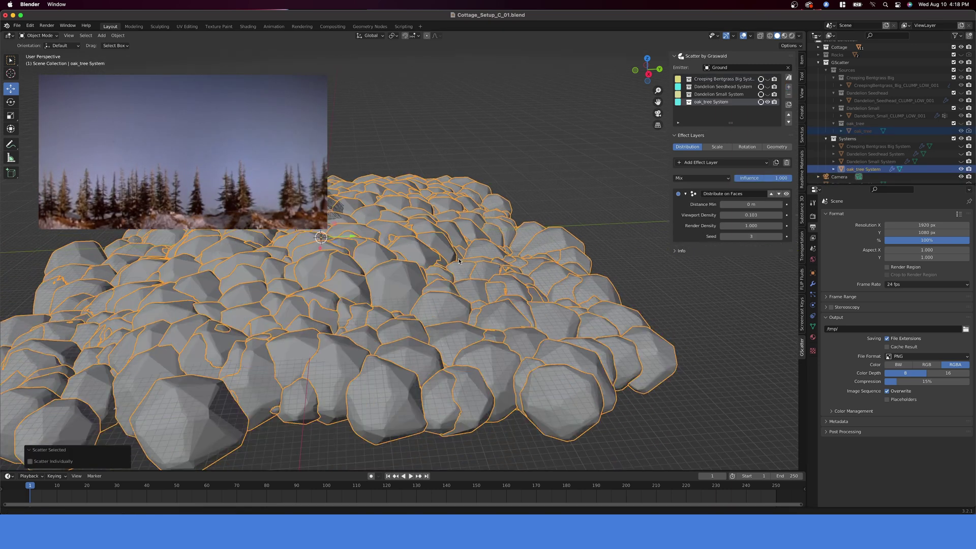
# Set the oak_tree system's Viewport Density to 0.001 and turn off its Viewport Proxy layer to show the real trees
pyautogui.moveTo(459, 261); pyautogui.dragTo(489, 256, button='middle')
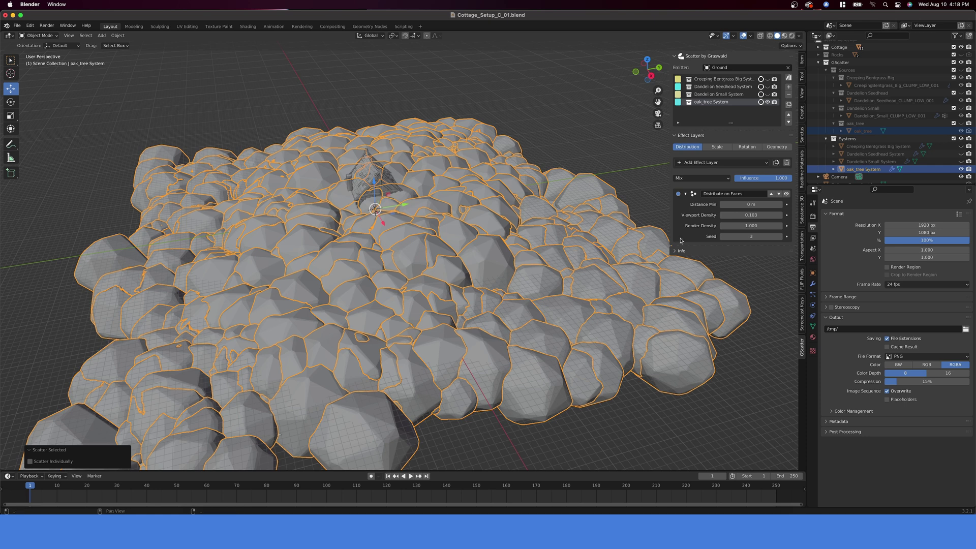
pyautogui.click(750, 215)
pyautogui.write('.001')
pyautogui.press('Return')
pyautogui.moveTo(445, 301); pyautogui.dragTo(432, 285, button='middle')
pyautogui.click(776, 147)
pyautogui.click(786, 193)
pyautogui.moveTo(280, 273); pyautogui.dragTo(271, 264, button='middle')
# Stand the oak trees upright with a Rotate X value of 90° and set their Randomize Rotation Z to 0
pyautogui.click(747, 147)
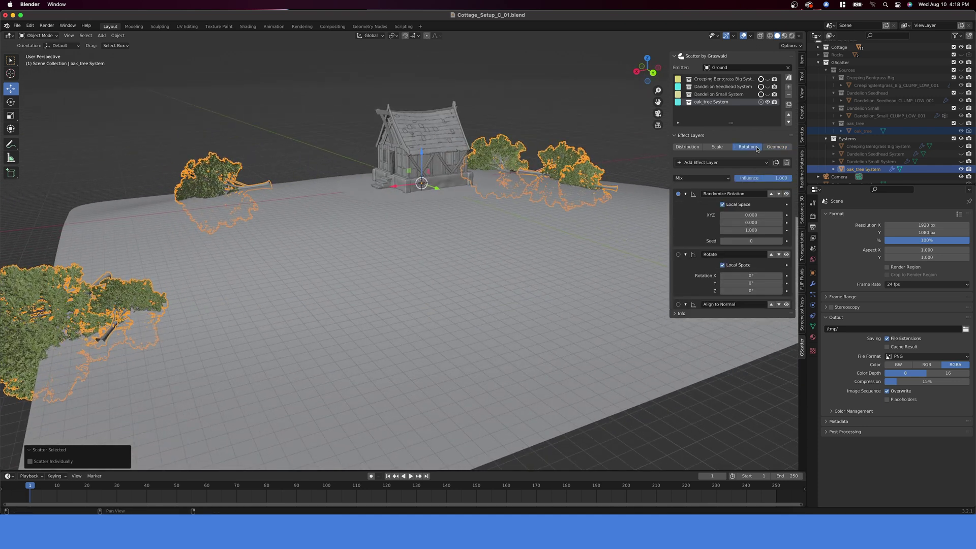
pyautogui.doubleClick(751, 275)
pyautogui.write('90')
pyautogui.press('Return')
pyautogui.click(761, 230)
pyautogui.write('0')
pyautogui.press('Return')
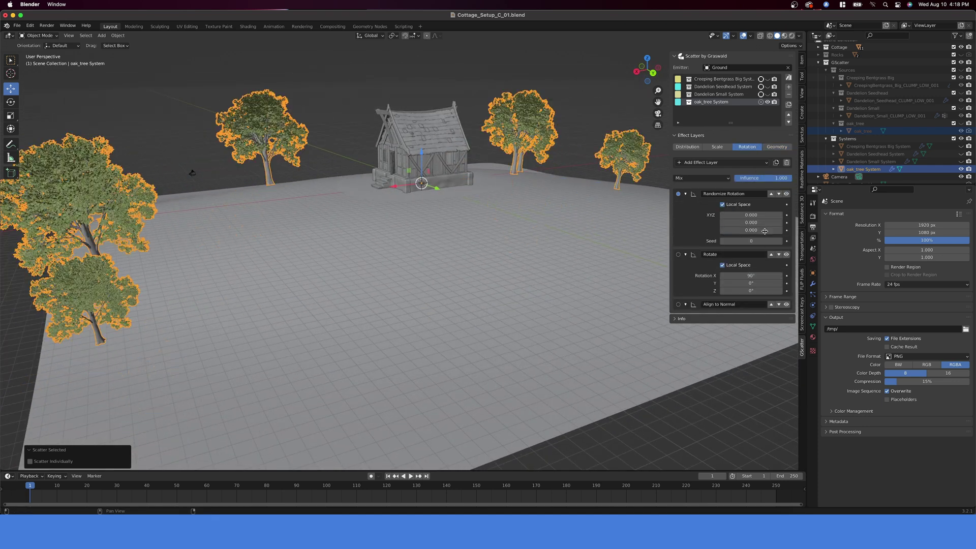
# Set the oak_tree's Randomize Rotation to 0.01 on X, 1 on Y and 0.01 on Z, and turn Viewport Proxy back on
pyautogui.moveTo(520, 226); pyautogui.dragTo(505, 235, button='middle')
pyautogui.click(772, 222)
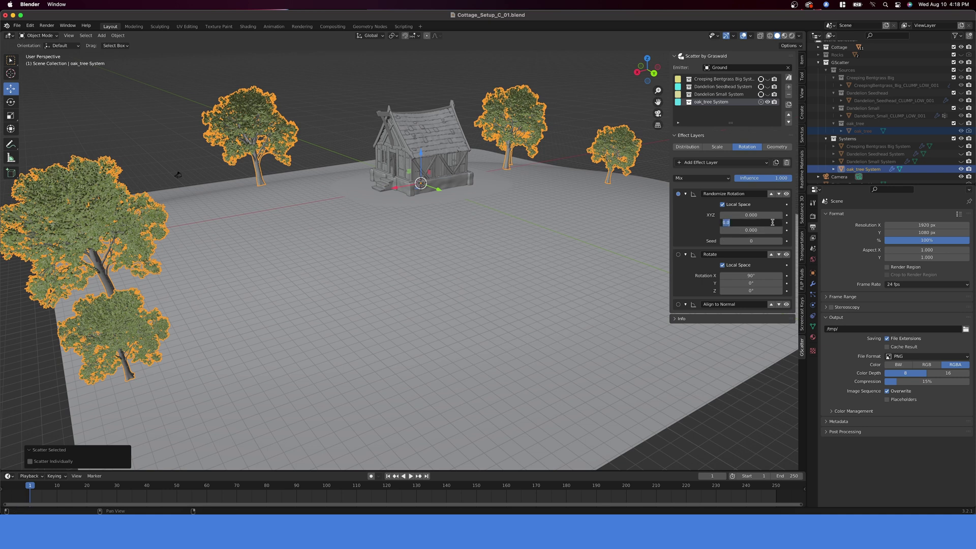
pyautogui.write('1')
pyautogui.press('Return')
pyautogui.click(771, 214)
pyautogui.write('.01')
pyautogui.press('Tab')
pyautogui.press('Tab')
pyautogui.write('.01')
pyautogui.press('Return')
pyautogui.moveTo(372, 222)
pyautogui.mouseDown(button='middle')
pyautogui.moveTo(327, 220)
pyautogui.moveTo(358, 223)
pyautogui.mouseUp(button='middle')
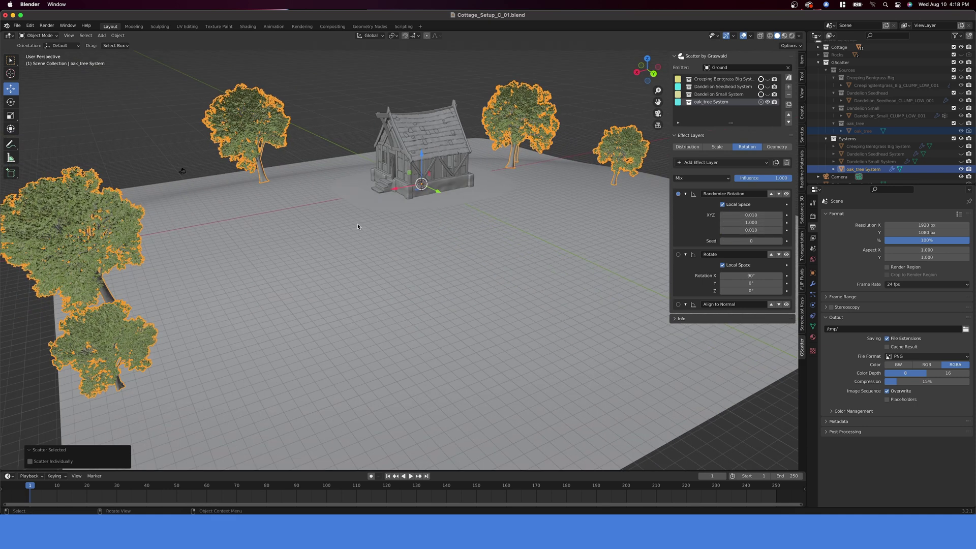
pyautogui.click(776, 146)
pyautogui.click(786, 194)
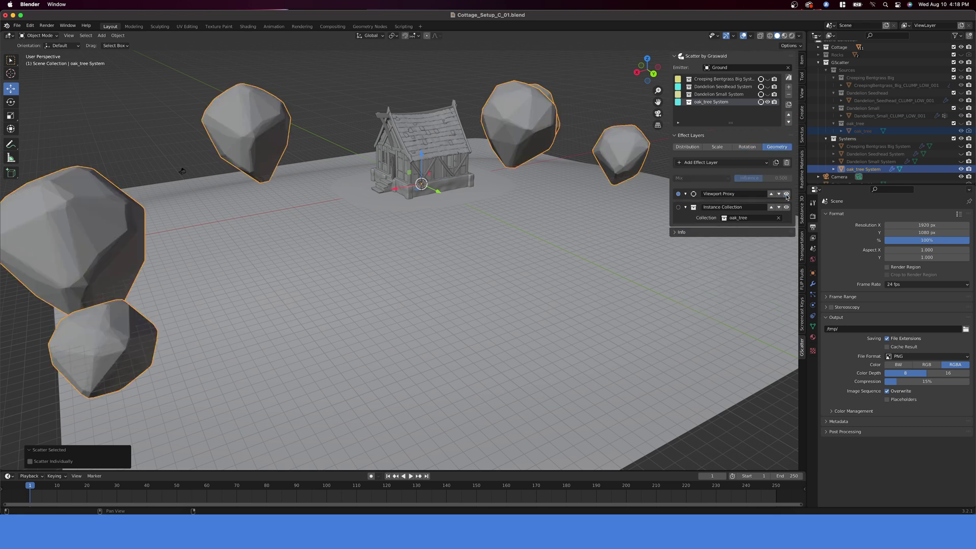
# Add a Camera Culling layer to the oak_tree's distribution, using the Camera object and a Buffer of 0.1
pyautogui.click(687, 146)
pyautogui.moveTo(396, 224); pyautogui.dragTo(437, 224, button='middle')
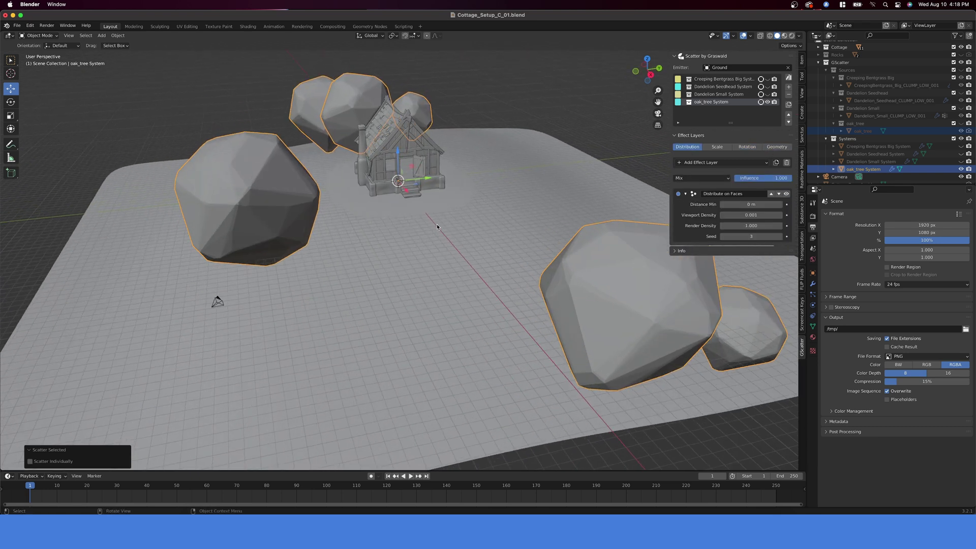
pyautogui.click(721, 162)
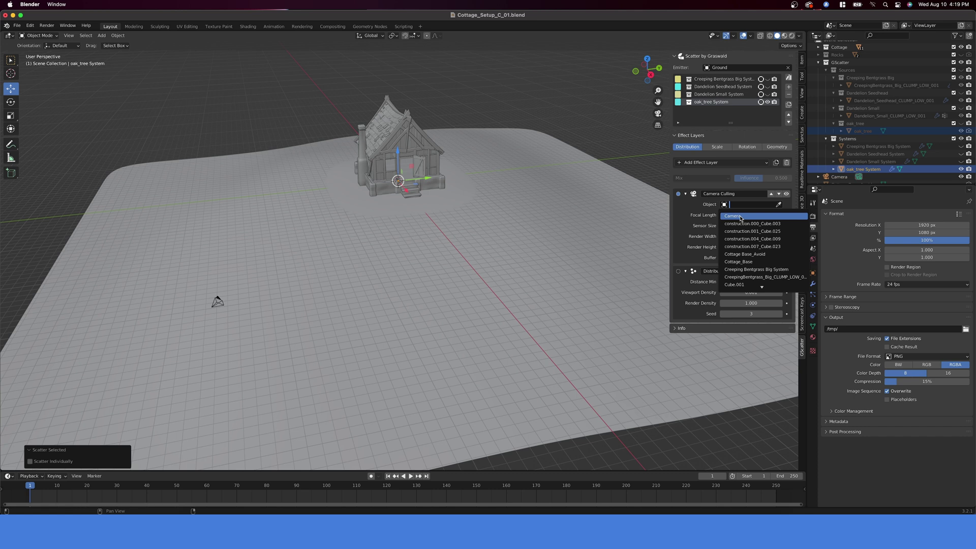
pyautogui.click(734, 215)
pyautogui.click(738, 257)
pyautogui.write('-')
pyautogui.press('Return')
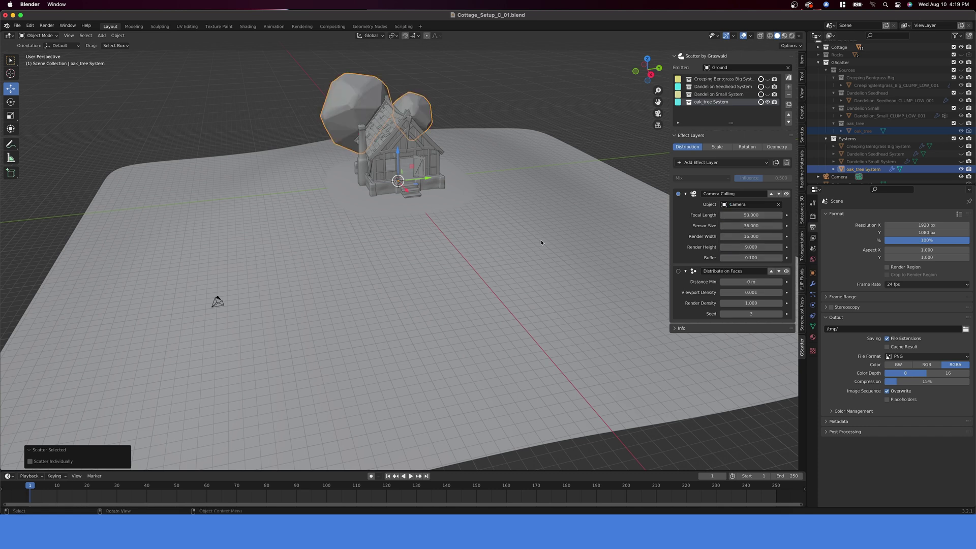
# Collapse the Camera Culling layer and set the oak_tree system's Viewport Density to 0.5
pyautogui.click(686, 194)
pyautogui.click(752, 229)
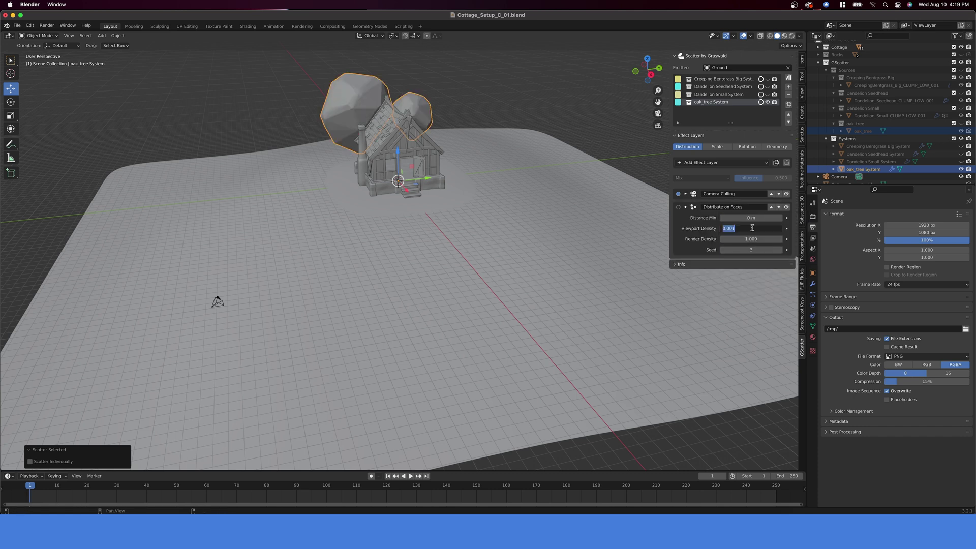
pyautogui.write('.5')
pyautogui.press('Return')
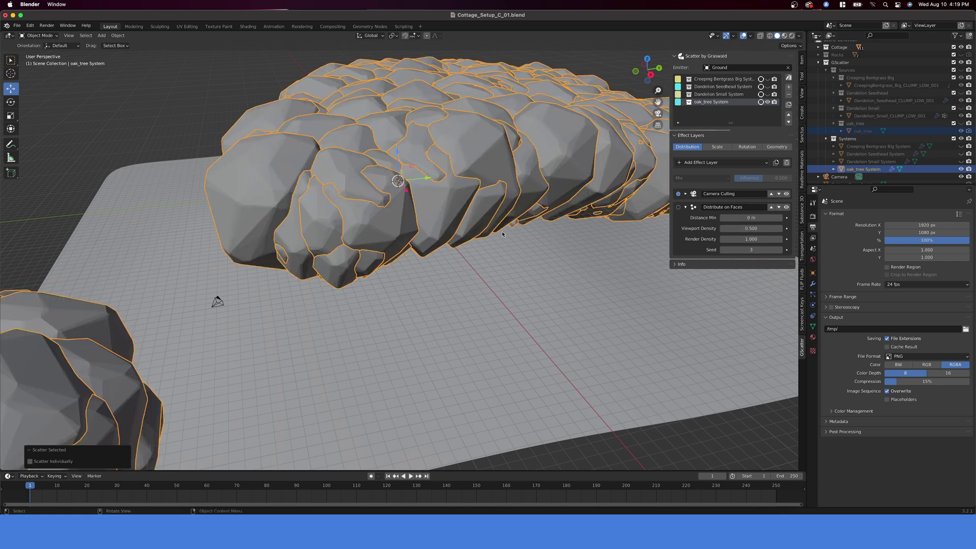
# Add a Proximity layer to the oak_tree's distribution with Cottage Base_Avoid as its object
pyautogui.moveTo(495, 229); pyautogui.dragTo(516, 243, button='middle')
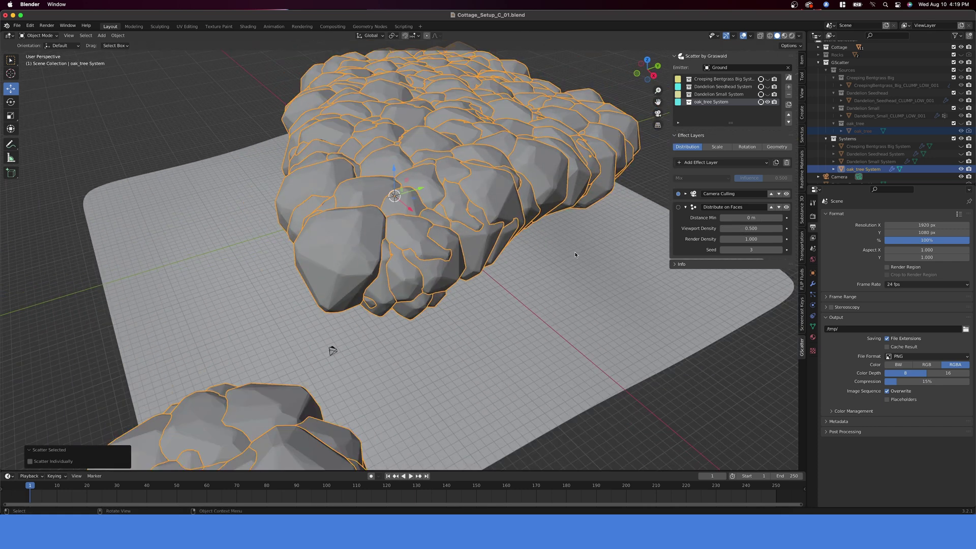
pyautogui.click(730, 163)
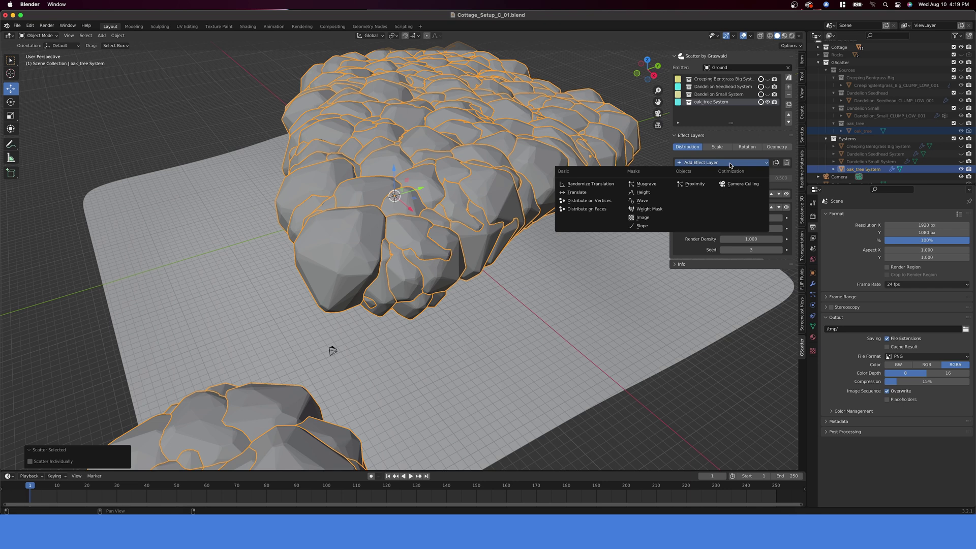
pyautogui.click(698, 184)
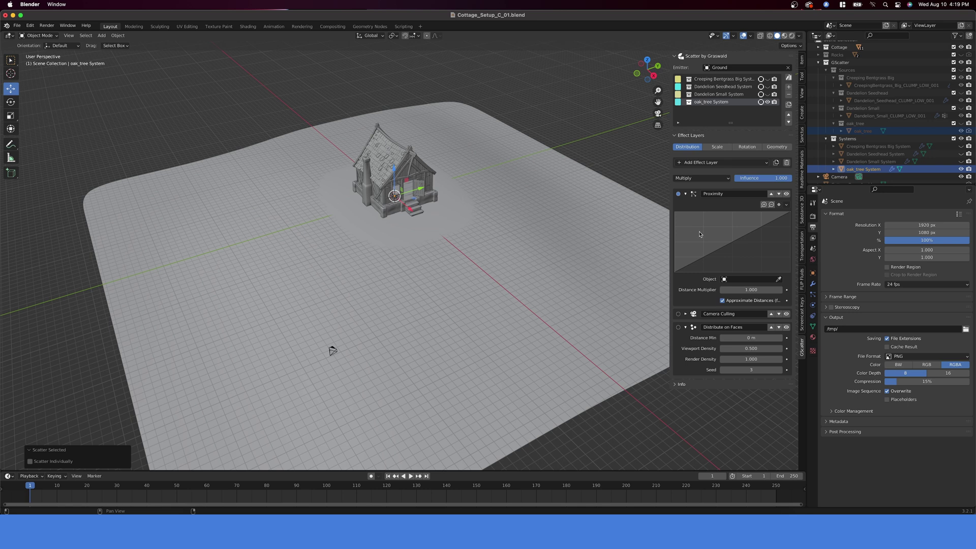
pyautogui.click(747, 279)
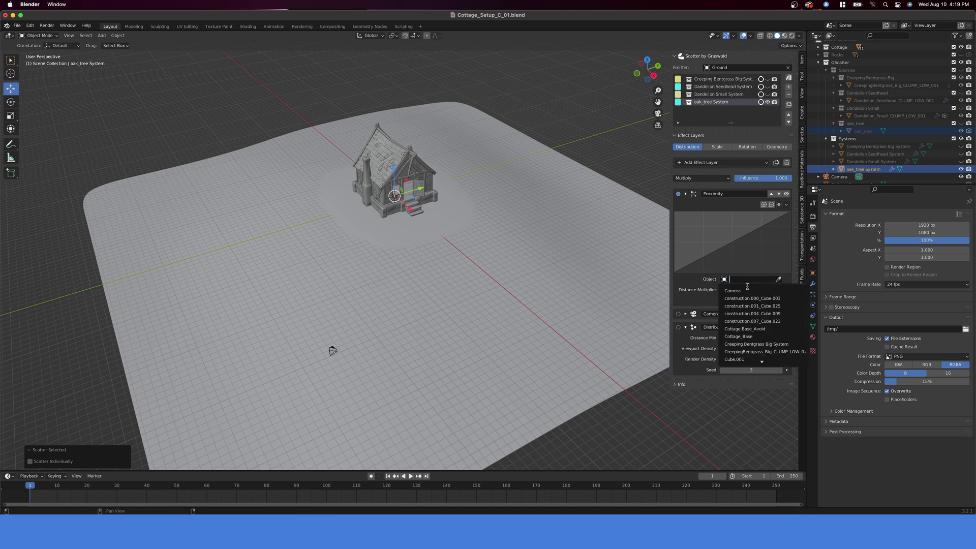
pyautogui.click(768, 329)
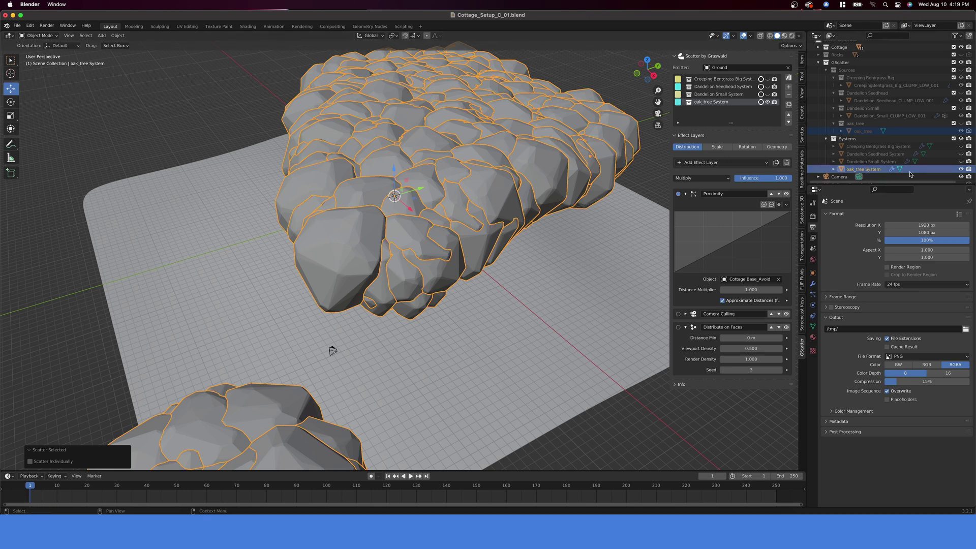
# Hide the oak_tree system, then unhide and select the Cottage Base_Avoid object
pyautogui.click(960, 169)
pyautogui.scroll(-1, 961, 172)
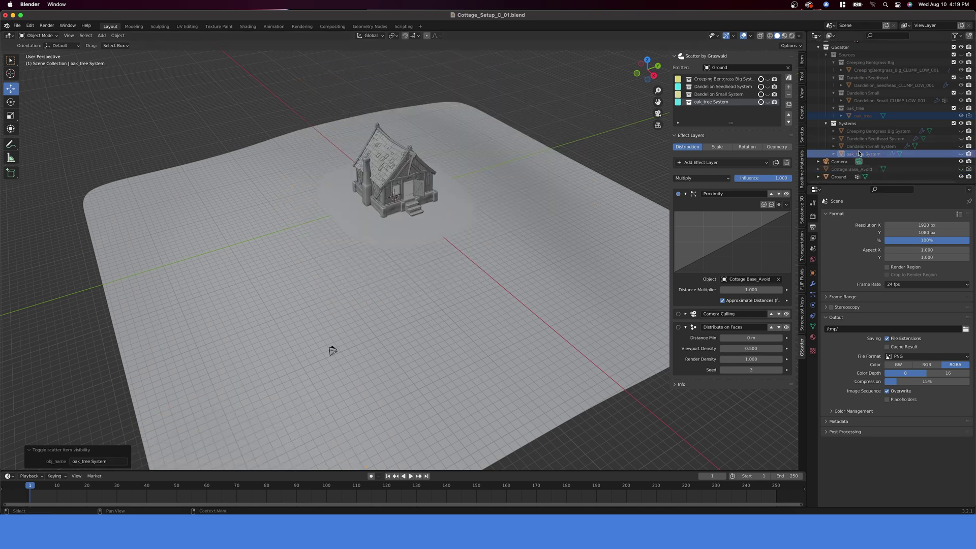
pyautogui.click(961, 169)
pyautogui.click(381, 211)
# Try moving the Cottage Base_Avoid box about -12.4 m along Y, and undo the move
pyautogui.moveTo(422, 188); pyautogui.dragTo(351, 203)
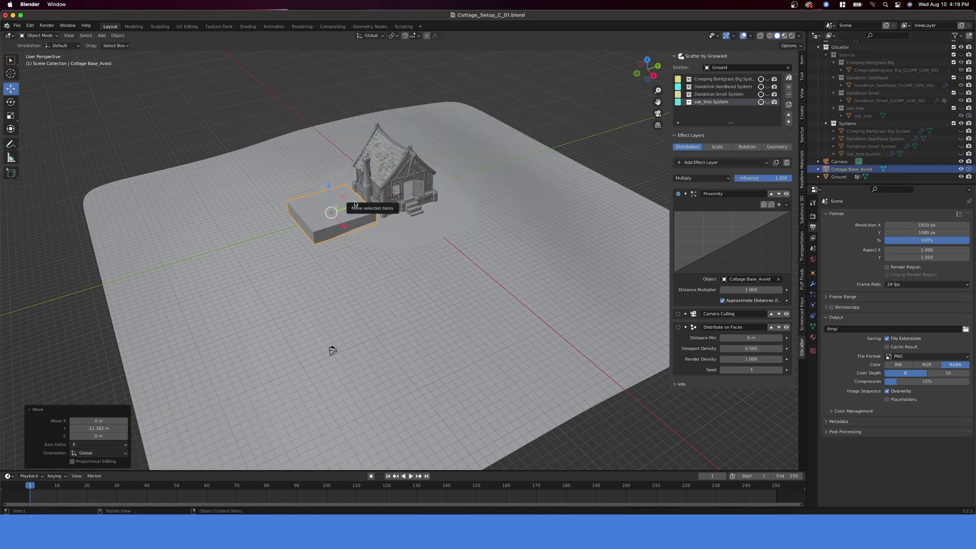
pyautogui.press('super+z')
# Show the oak_tree system again and set the Proximity layer's Distance Multiplier to 50
pyautogui.click(768, 102)
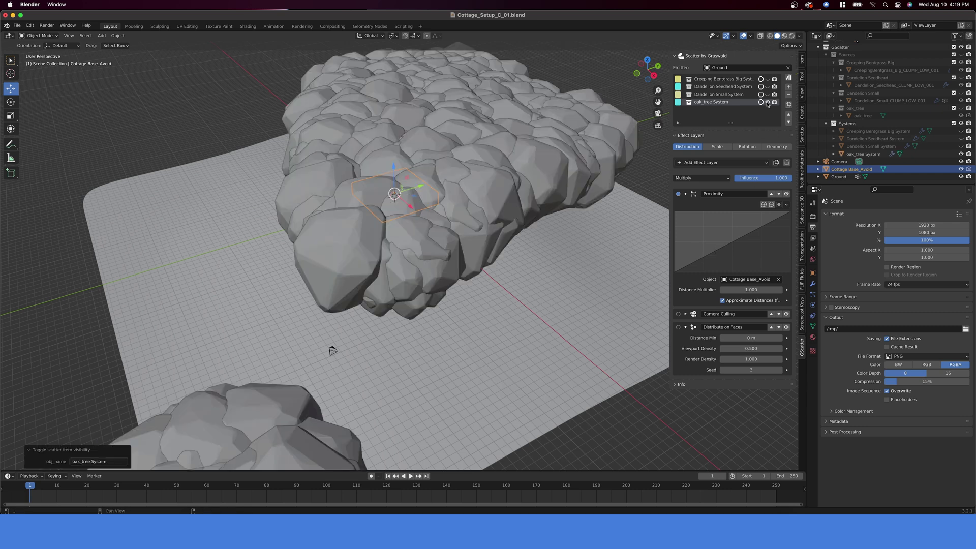
pyautogui.click(759, 291)
pyautogui.write('50')
pyautogui.press('Return')
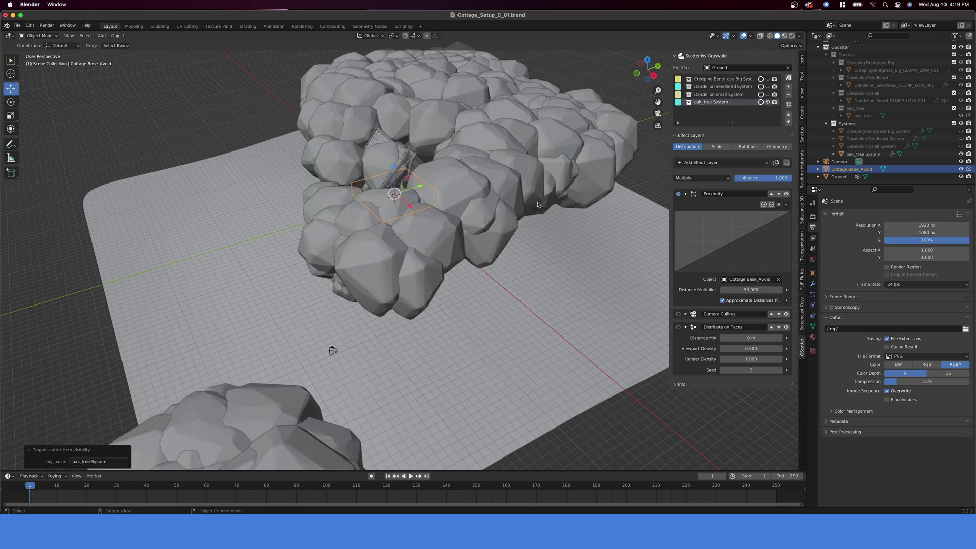
# Set the Proximity layer's Distance Multiplier to 120 to widen the clearing around the cottage
pyautogui.moveTo(331, 349); pyautogui.dragTo(328, 456, button='middle')
pyautogui.click(763, 291)
pyautogui.write('120')
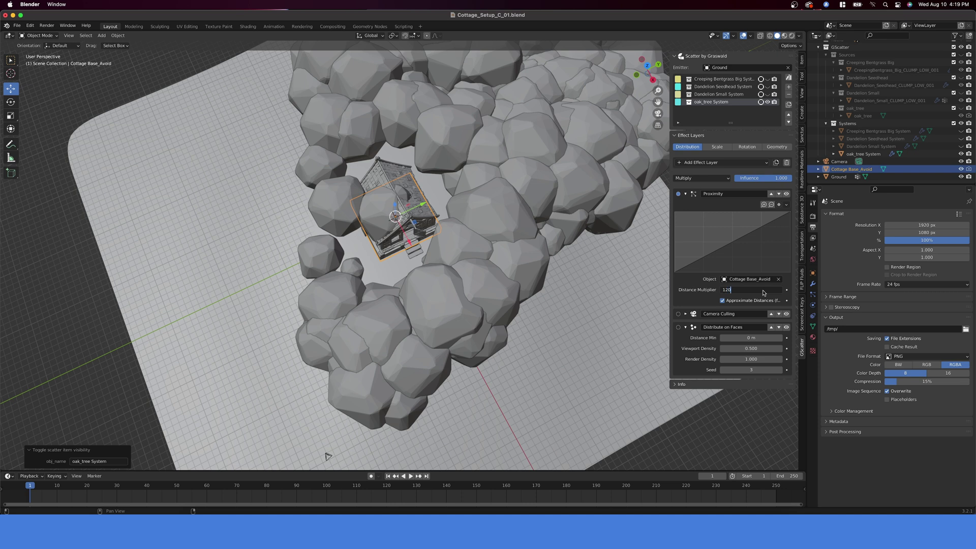
pyautogui.press('Return')
pyautogui.moveTo(557, 273); pyautogui.dragTo(478, 237, button='middle')
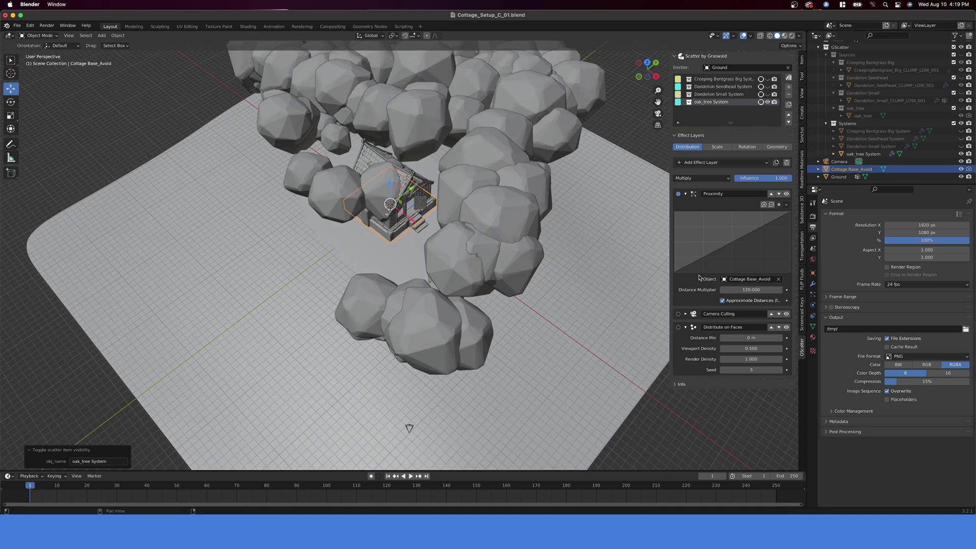
# Reshape the Proximity falloff curve into an S with one low point and one high point at about 0.77, 0.88
pyautogui.click(732, 246)
pyautogui.moveTo(732, 246); pyautogui.dragTo(745, 264)
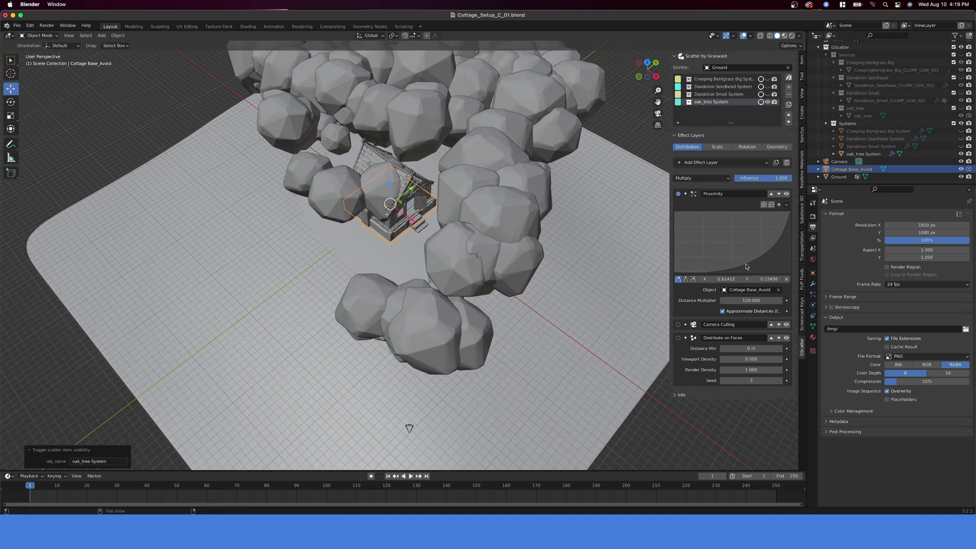
pyautogui.moveTo(460, 225); pyautogui.dragTo(456, 220, button='middle')
pyautogui.moveTo(745, 264); pyautogui.dragTo(771, 211)
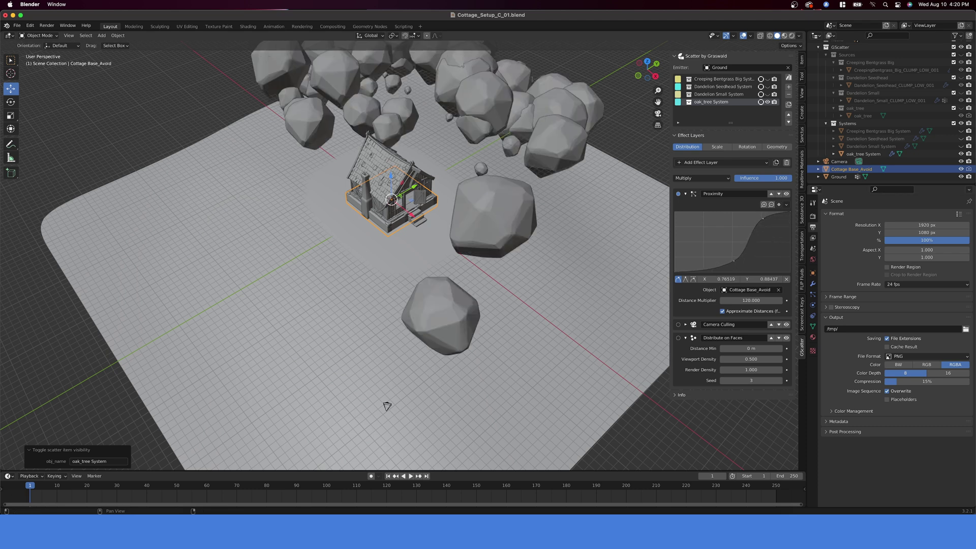
# Move the Proximity curve's low point to about 0.50, 0.17 and scale the Cottage Base_Avoid box up by about 2.27
pyautogui.moveTo(734, 263); pyautogui.dragTo(734, 264)
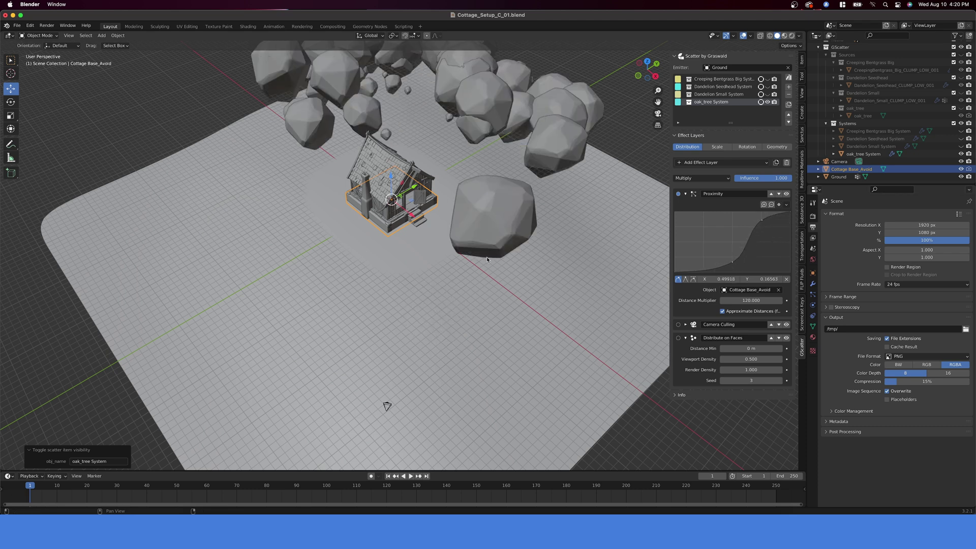
pyautogui.moveTo(487, 259); pyautogui.dragTo(489, 259, button='middle')
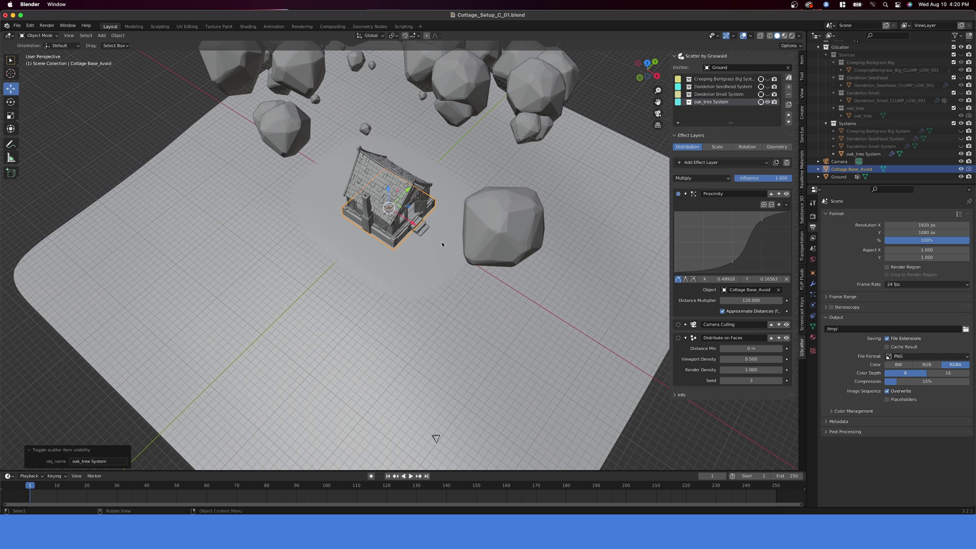
pyautogui.press('s')
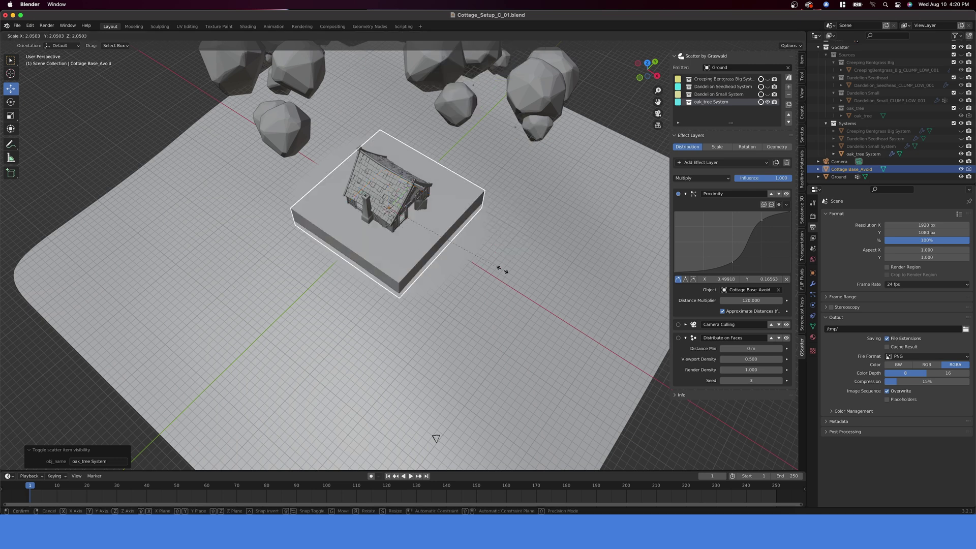
pyautogui.click(513, 279)
# Move the Cottage Base_Avoid box horizontally about 10 m in X and -8 m in Y, and hide it in the viewport
pyautogui.scroll(-2, 509, 272)
pyautogui.moveTo(508, 268); pyautogui.dragTo(413, 257, button='middle')
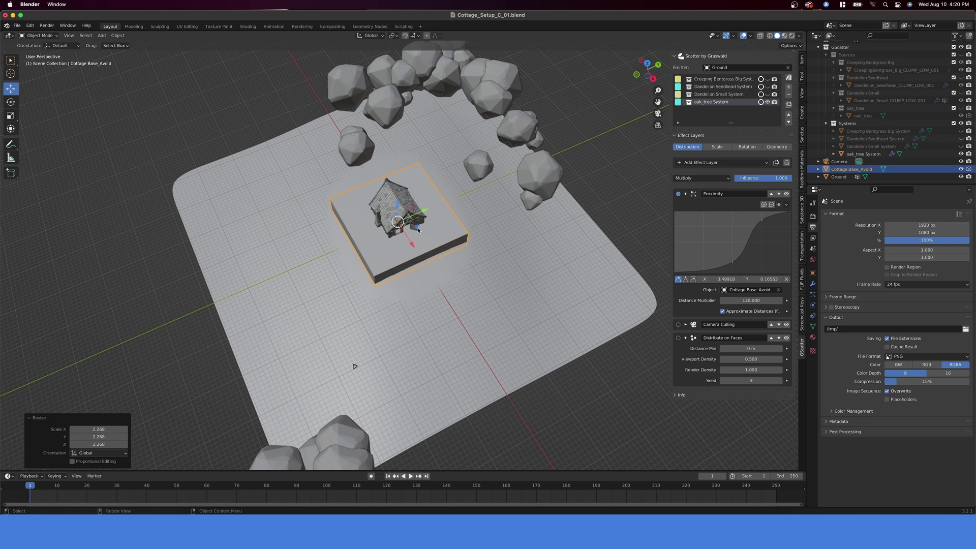
pyautogui.press('g')
pyautogui.hotkey('shift', 'z')
pyautogui.click(406, 274)
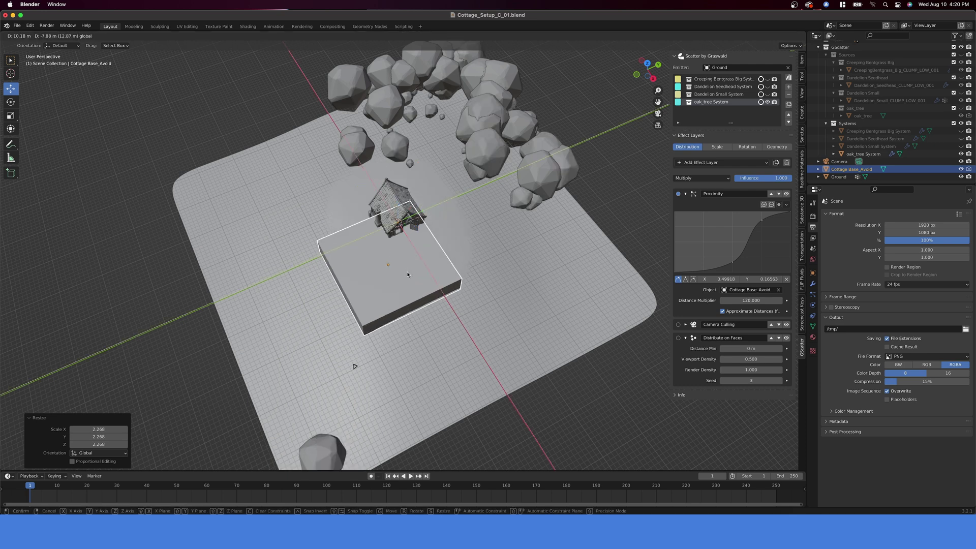
pyautogui.click(960, 169)
pyautogui.moveTo(630, 349); pyautogui.dragTo(670, 335, button='middle')
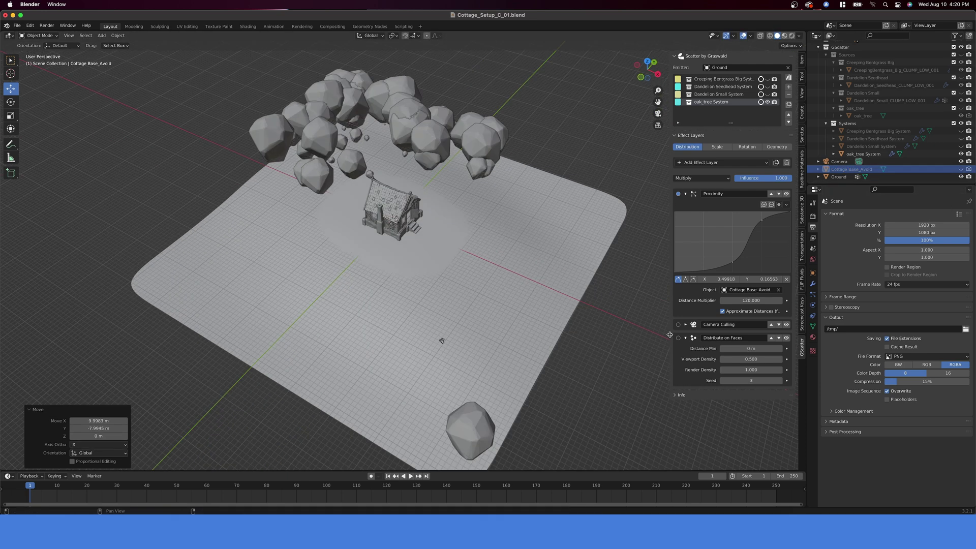
# Set the oak_tree system's Render Density to 10 and Viewport Density to 0.1
pyautogui.click(751, 369)
pyautogui.write('10')
pyautogui.press('Return')
pyautogui.click(758, 359)
pyautogui.write('.1')
pyautogui.press('Return')
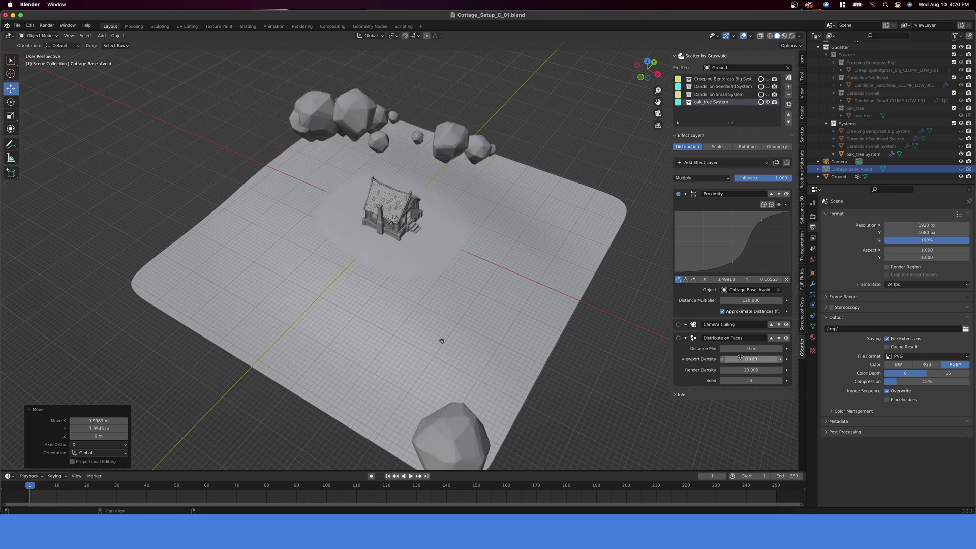
# In camera view, set the Main value of the oak_tree system's Scale layer to 1.5
pyautogui.press('KP_0')
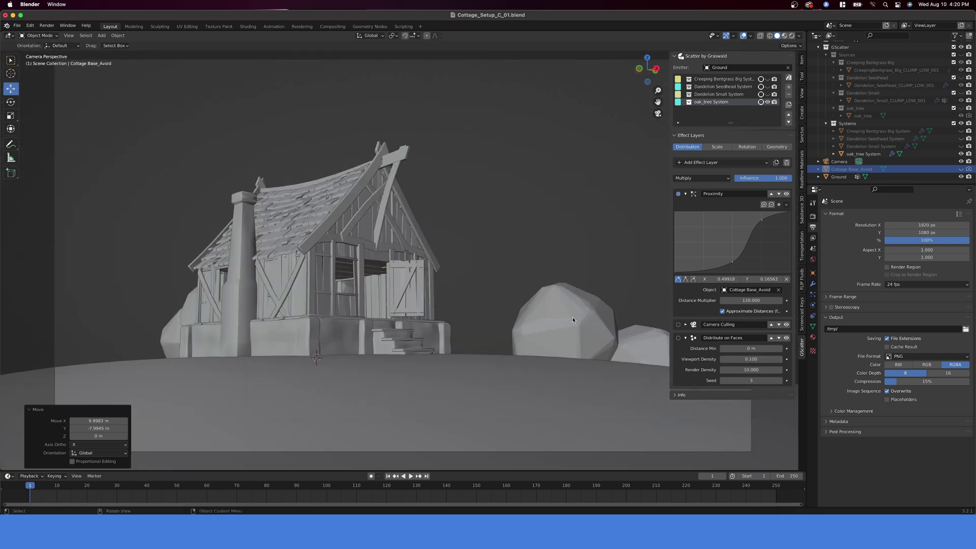
pyautogui.click(717, 146)
pyautogui.click(752, 228)
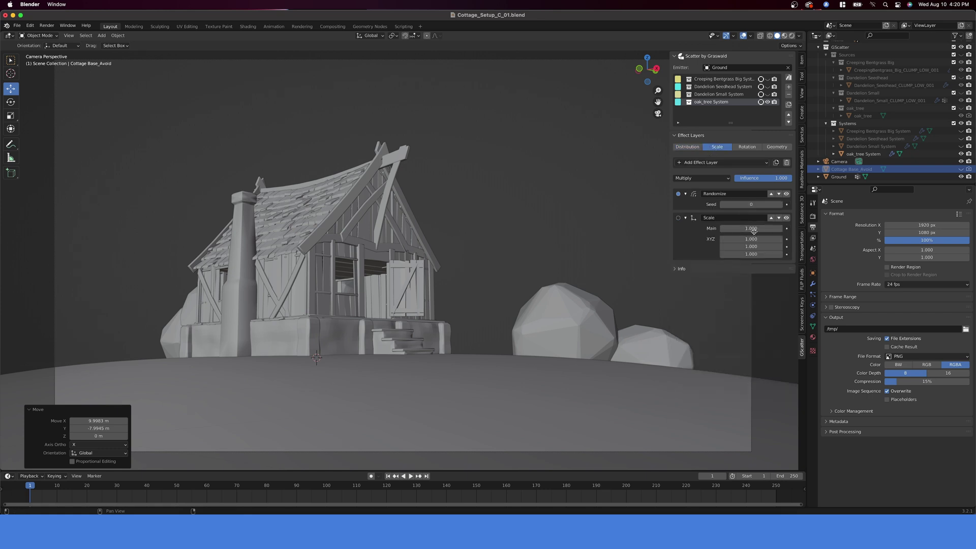
pyautogui.write('1.5')
pyautogui.press('Return')
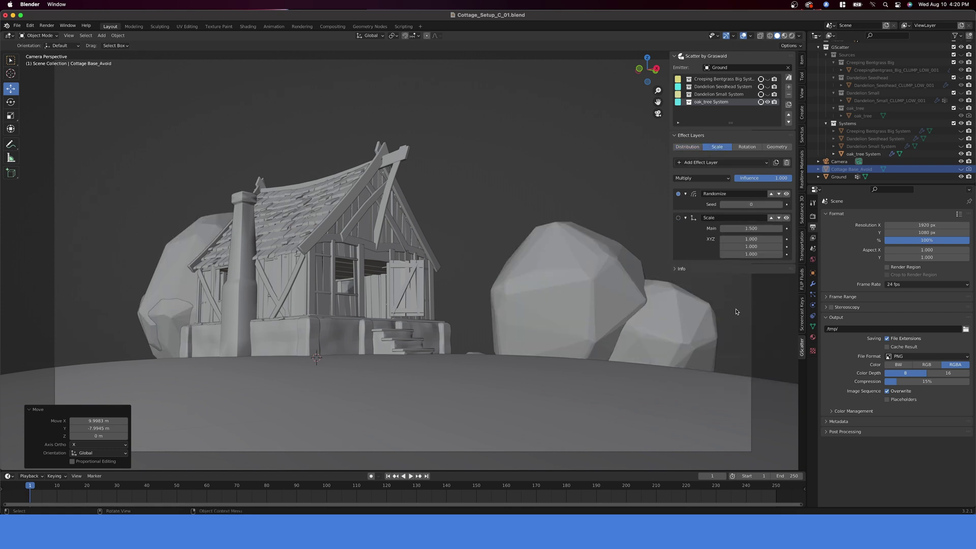
# Set the oak_tree system's Distribute on Faces Seed to 6 and Viewport Density to 1
pyautogui.click(687, 146)
pyautogui.click(780, 380)
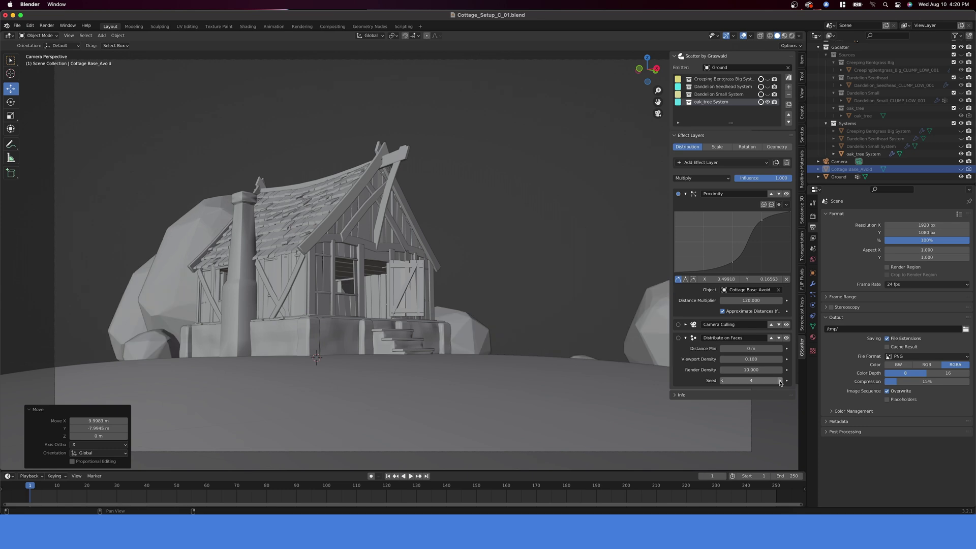
pyautogui.click(780, 380)
pyautogui.click(780, 380)
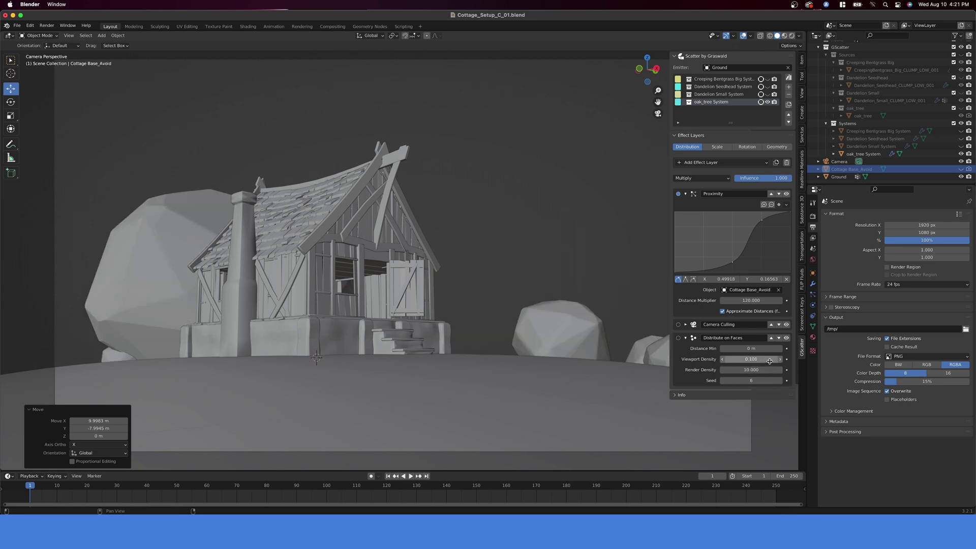
pyautogui.click(769, 361)
pyautogui.write('1')
pyautogui.press('Return')
# Lower the Proximity curve's low point to about 0.51, 0.12 to clear the trees around the cottage
pyautogui.moveTo(463, 248); pyautogui.dragTo(463, 294, button='middle')
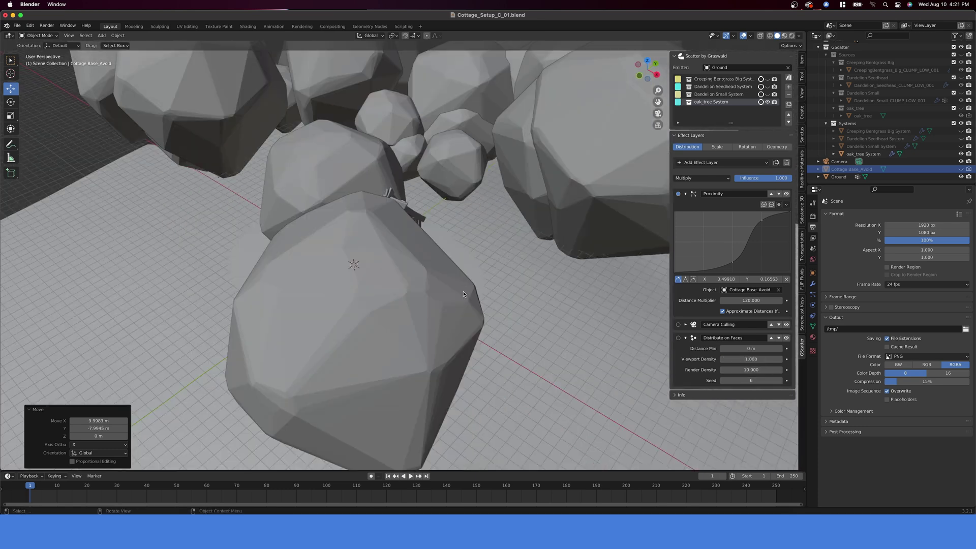
pyautogui.scroll(-7, 463, 294)
pyautogui.moveTo(542, 318); pyautogui.dragTo(418, 307, button='middle')
pyautogui.moveTo(731, 262); pyautogui.dragTo(734, 264)
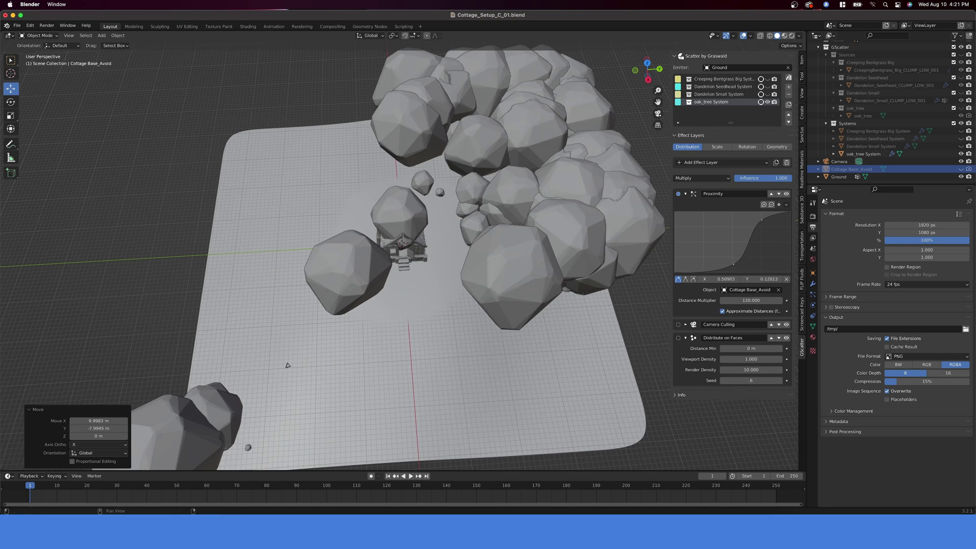
pyautogui.click(733, 266)
# Render the scene from the camera view to check the trees, and return to the main window
pyautogui.press('KP_0')
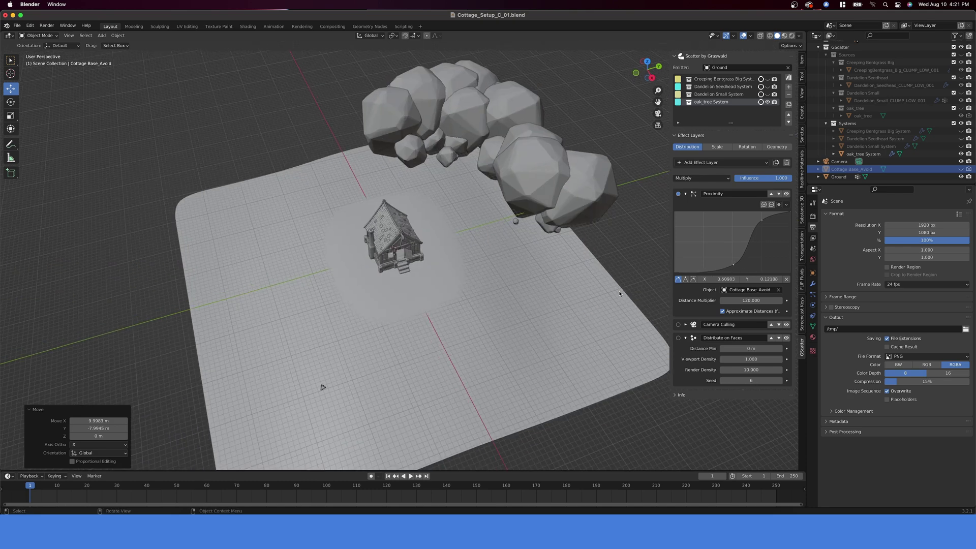
pyautogui.press('F12')
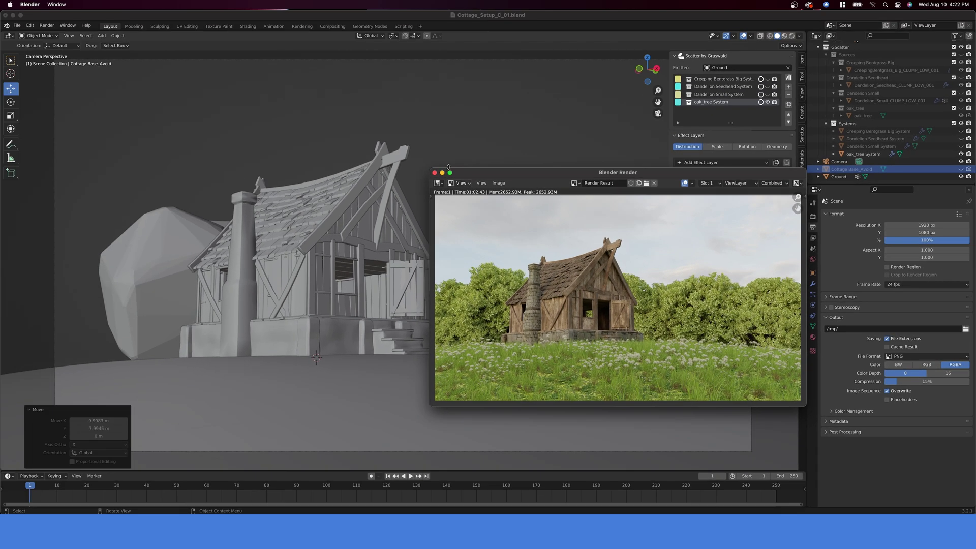
pyautogui.click(178, 69)
# Set the Seed of the oak_tree system's scale Randomize layer to 6
pyautogui.click(717, 147)
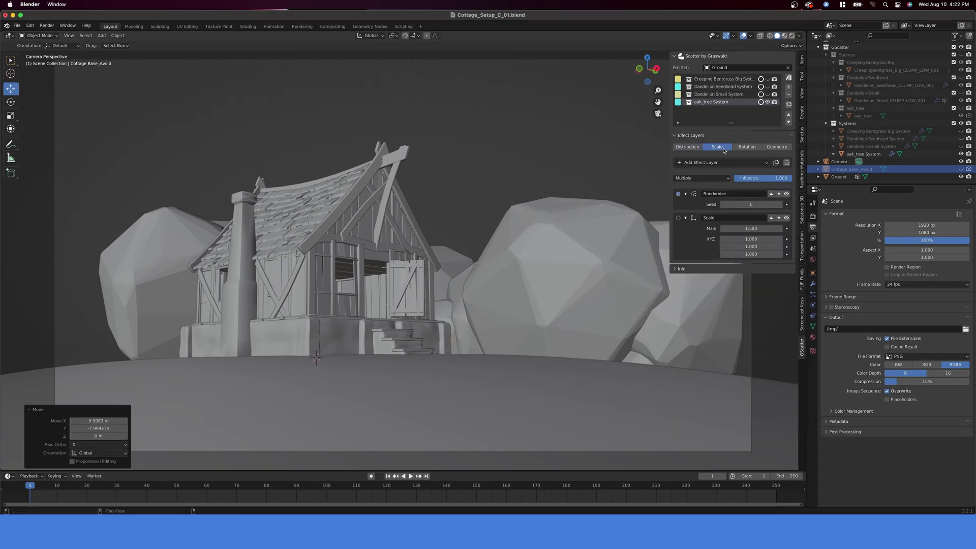
pyautogui.click(780, 205)
pyautogui.click(780, 205)
pyautogui.click(781, 204)
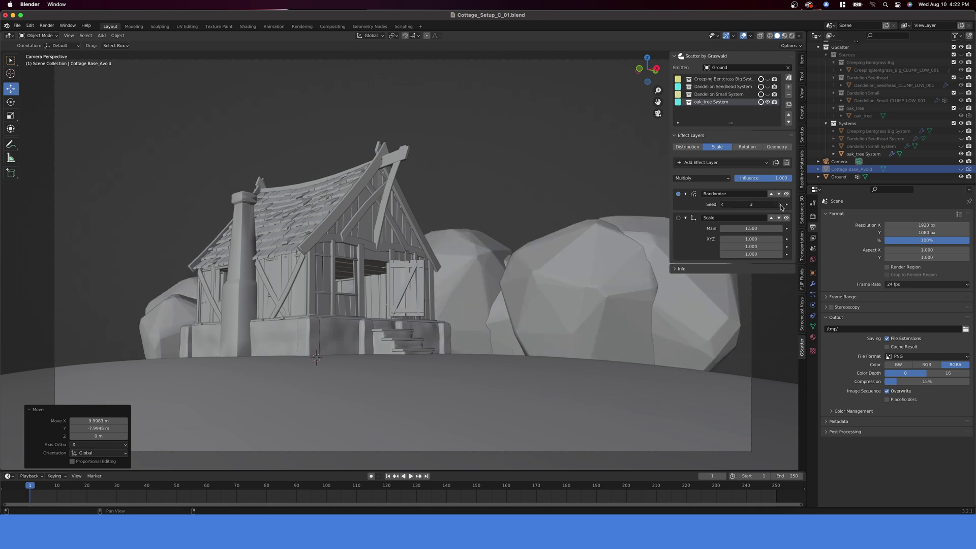
pyautogui.click(781, 204)
pyautogui.click(781, 204)
pyautogui.click(780, 204)
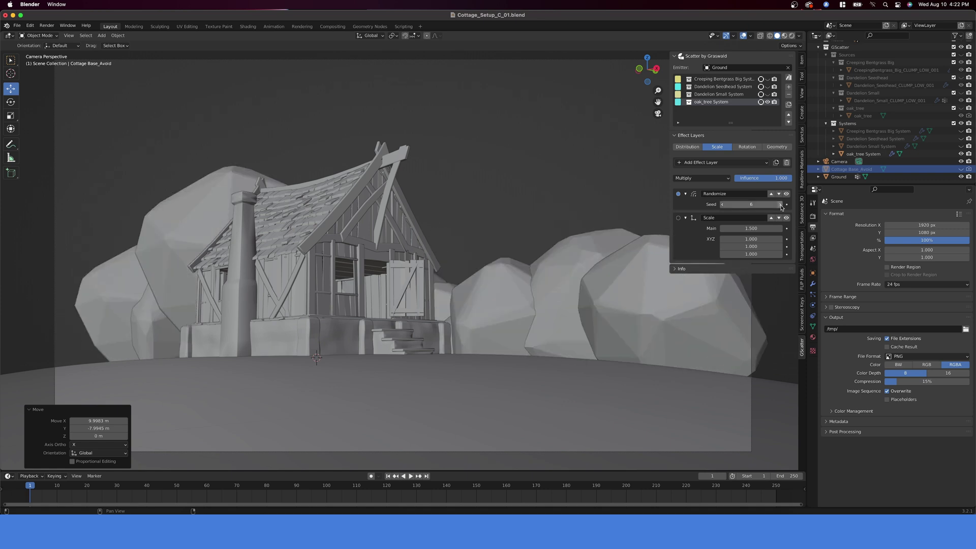
# Set the Main value of the oak_tree Scale layer to 2, after trying 1.8
pyautogui.doubleClick(748, 229)
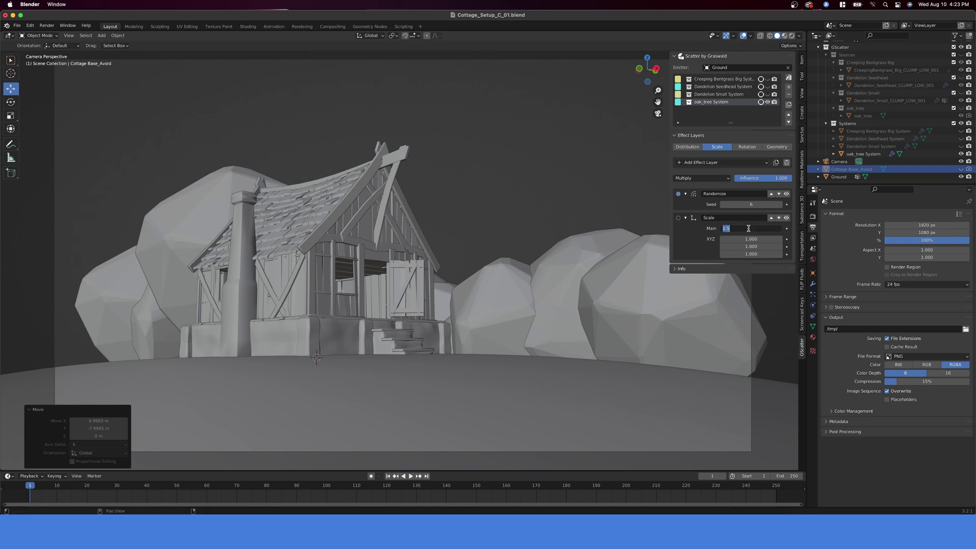
pyautogui.write('1.8')
pyautogui.press('Return')
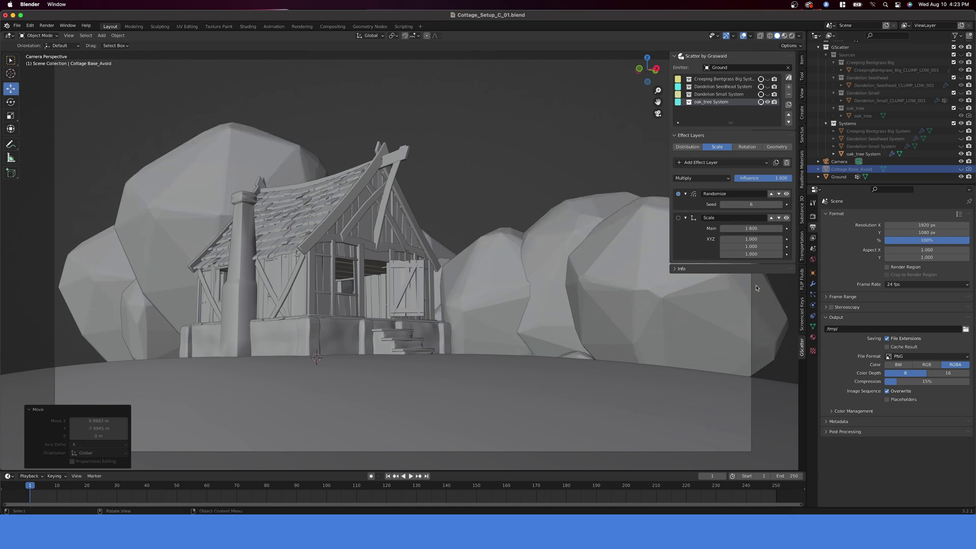
pyautogui.click(773, 228)
pyautogui.write('2')
pyautogui.press('Return')
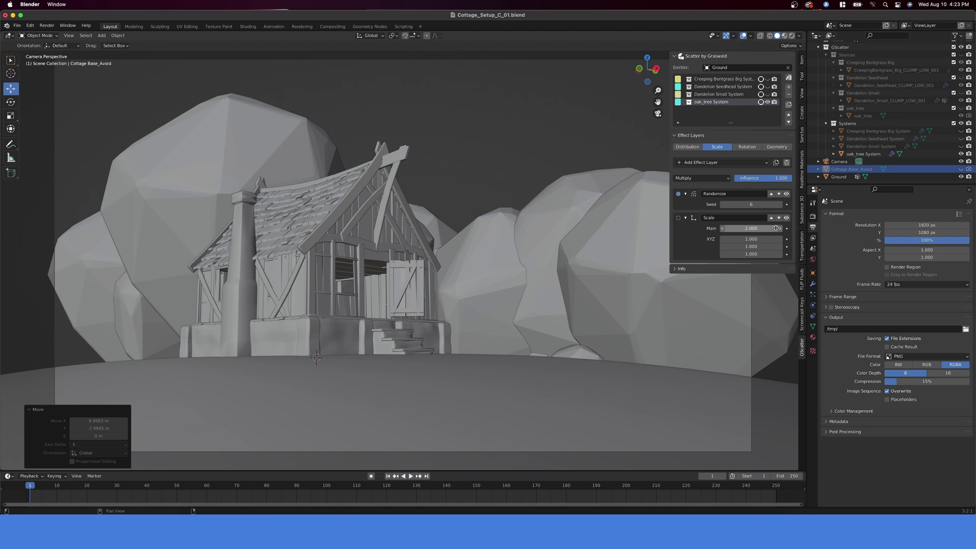
# Set the Seed of the oak_tree system's scale Randomize layer to 2
pyautogui.click(741, 205)
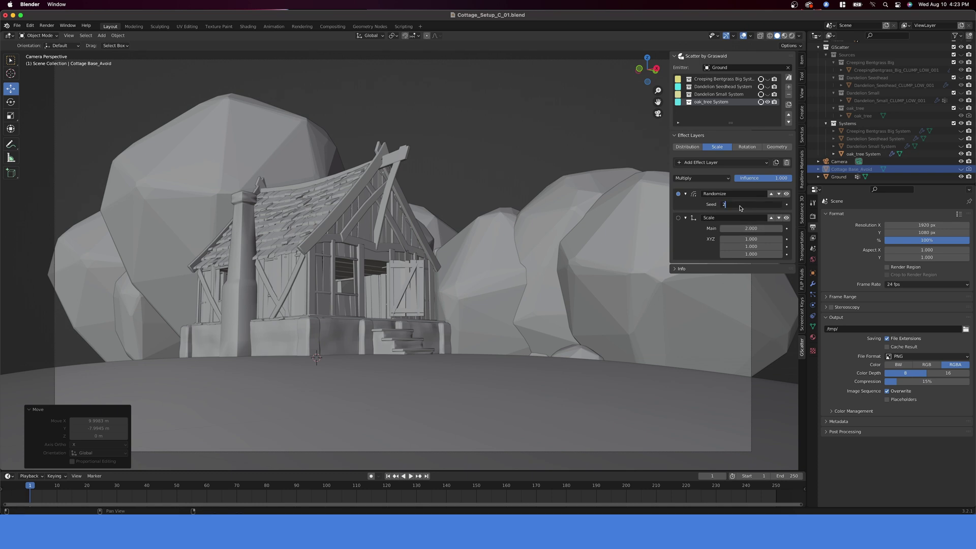
pyautogui.write('2')
pyautogui.press('Return')
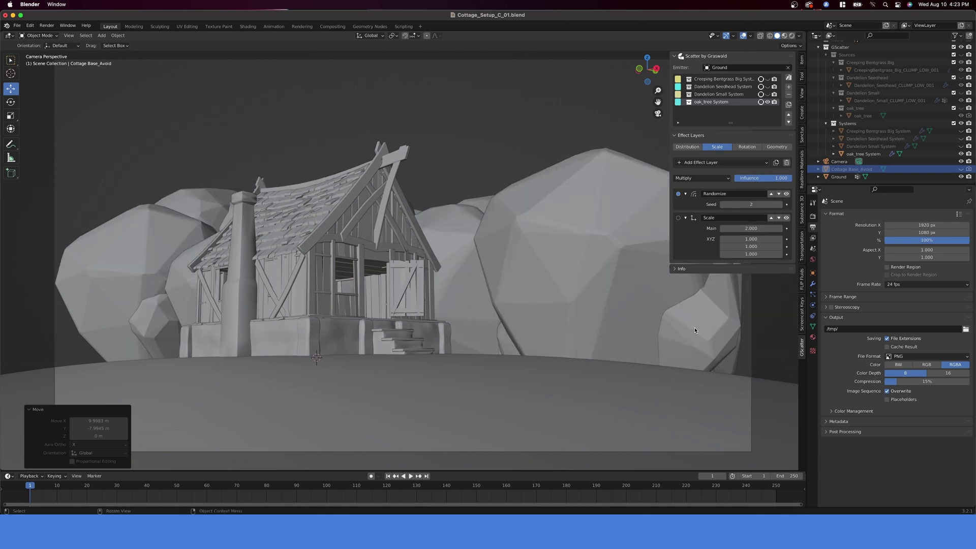
# Set the Render Density of the oak_tree system's Distribute on Faces layer to 6
pyautogui.click(687, 146)
pyautogui.click(754, 370)
pyautogui.write('6')
pyautogui.press('Return')
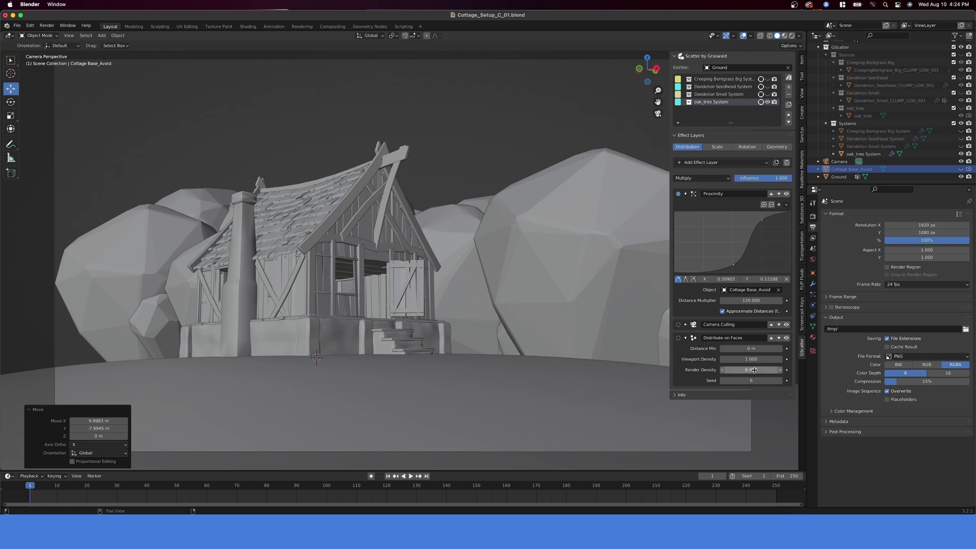
pyautogui.click(754, 370)
# Try Viewport Density values of 6, 4 and 2 for the oak trees
pyautogui.doubleClick(759, 360)
pyautogui.write('6')
pyautogui.press('Return')
pyautogui.click(759, 360)
pyautogui.write('4')
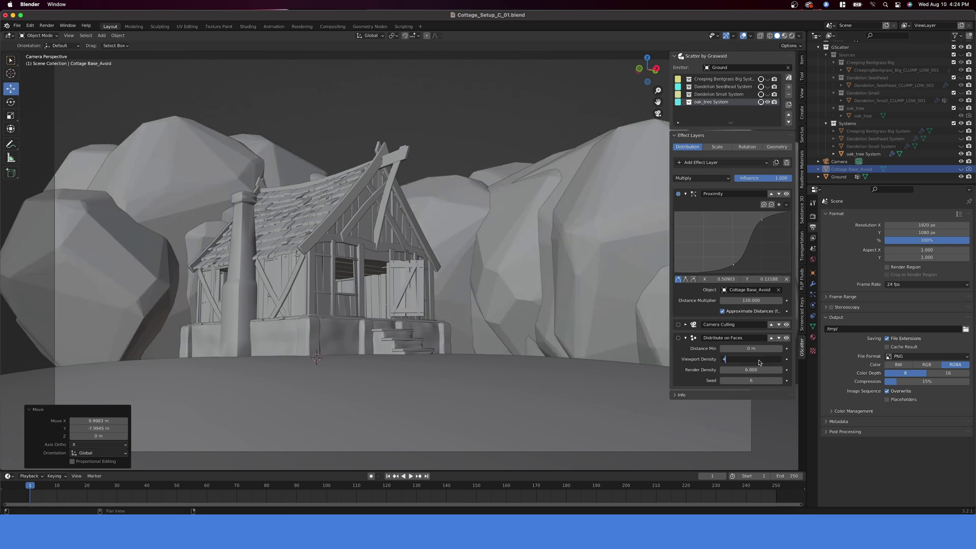
pyautogui.press('Return')
pyautogui.click(759, 359)
pyautogui.write('2')
pyautogui.press('Return')
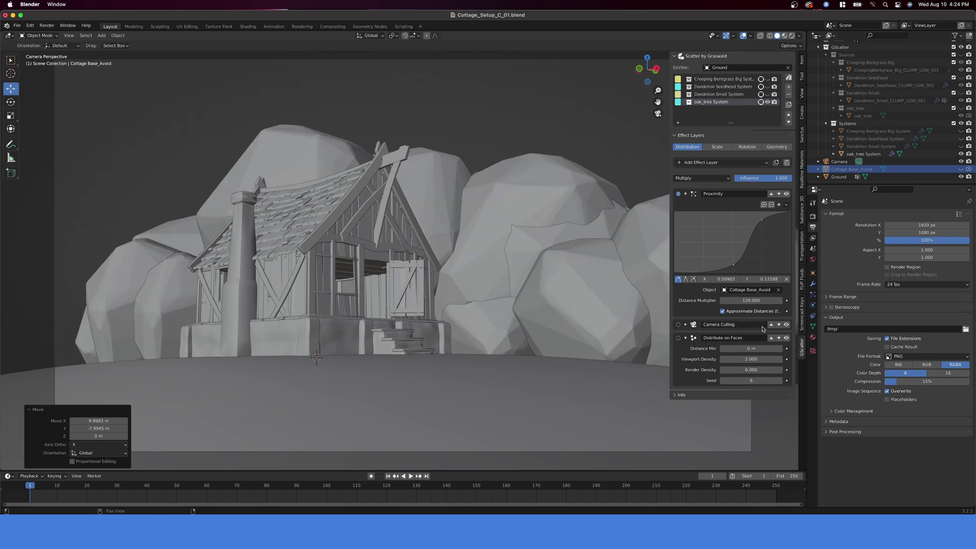
# Set the oak_tree system's Render Density to 3 and Viewport Density to 1
pyautogui.click(761, 370)
pyautogui.write('3')
pyautogui.press('Return')
pyautogui.click(760, 359)
pyautogui.write('1')
pyautogui.press('Return')
# Set the Camera Culling layer's Buffer to 0.2 for the oak trees and render the image
pyautogui.click(685, 324)
pyautogui.click(764, 389)
pyautogui.write('0.2')
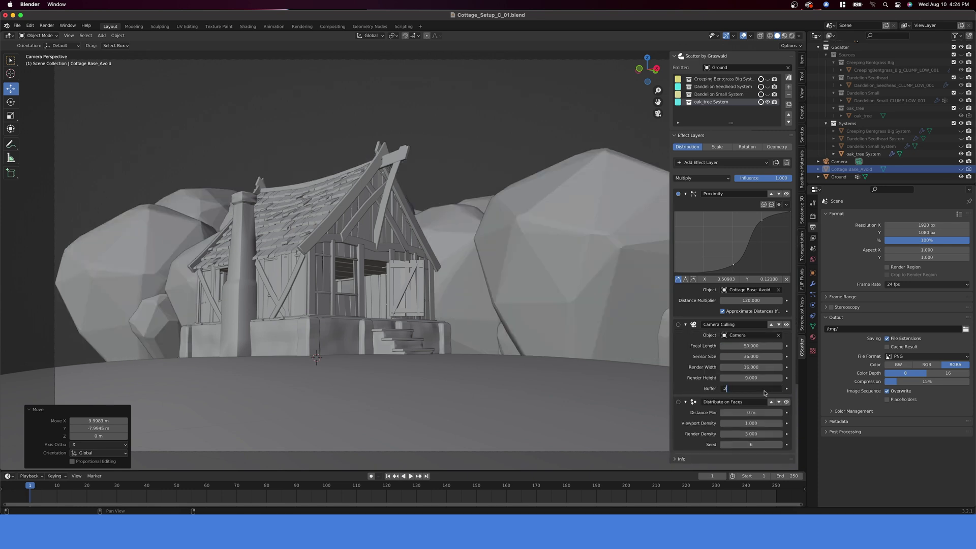
pyautogui.press('Return')
pyautogui.press('F12')
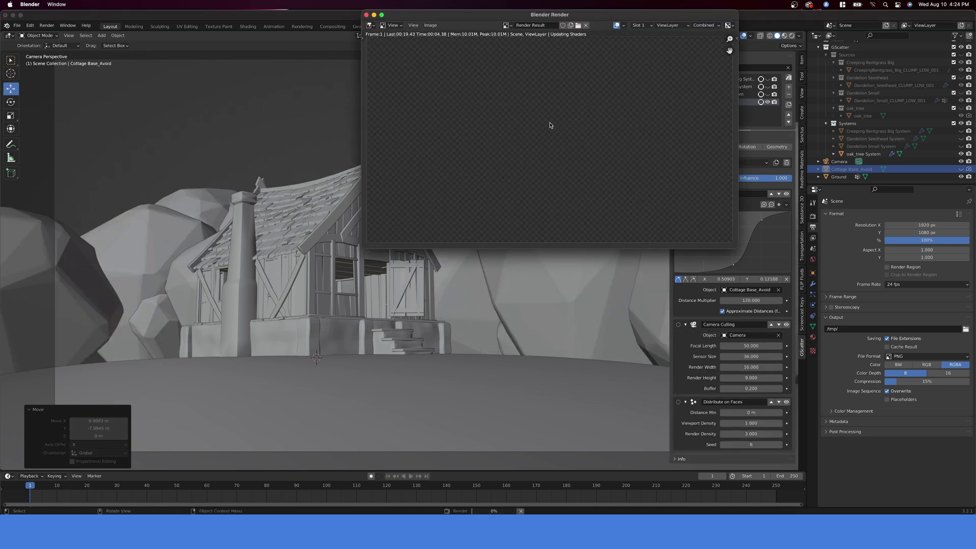